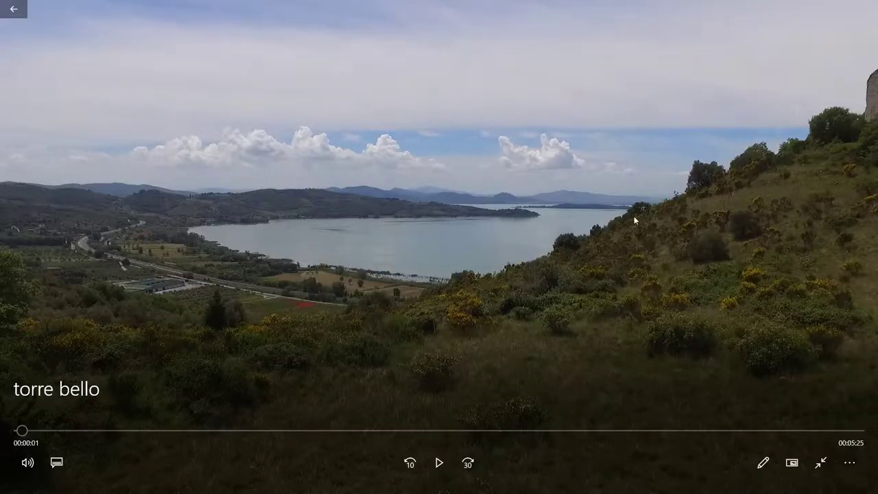
- Skim through the tower drone footage, exit fullscreen playback and close the clip
{"action": "left_click", "coordinate": [319, 430]}
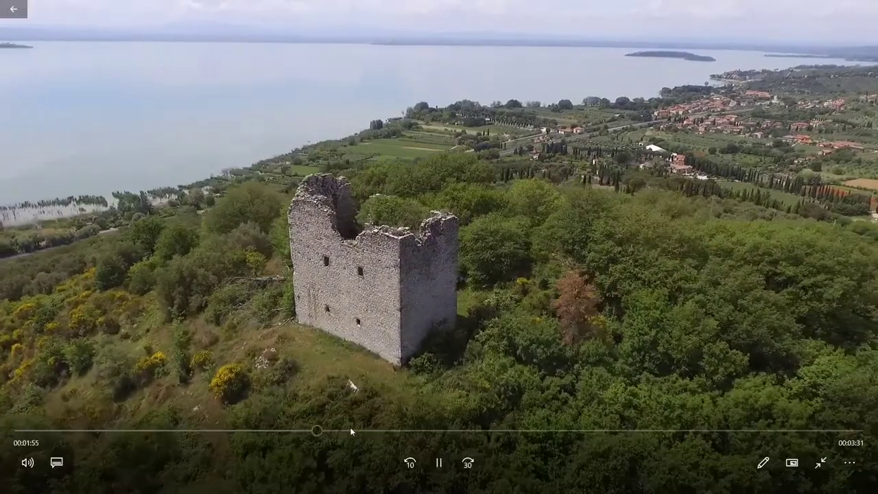
{"action": "mouse_move", "coordinate": [350, 431]}
{"action": "left_mouse_down"}
{"action": "mouse_move", "coordinate": [338, 431]}
{"action": "mouse_move", "coordinate": [351, 430]}
{"action": "left_mouse_up"}
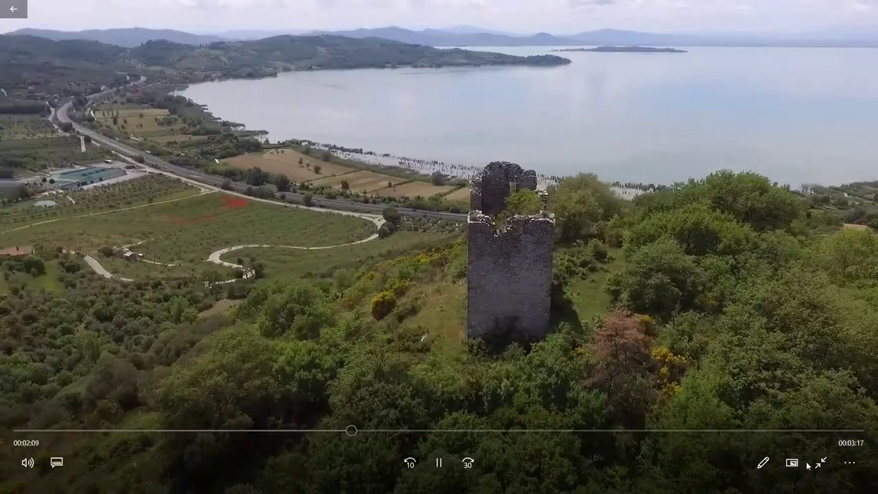
{"action": "key", "text": "Escape"}
{"action": "left_click", "coordinate": [864, 9]}
- Review the east and north elevation photos, then return to texture torre.psd with Livello 0 visible
{"action": "double_click", "coordinate": [480, 227]}
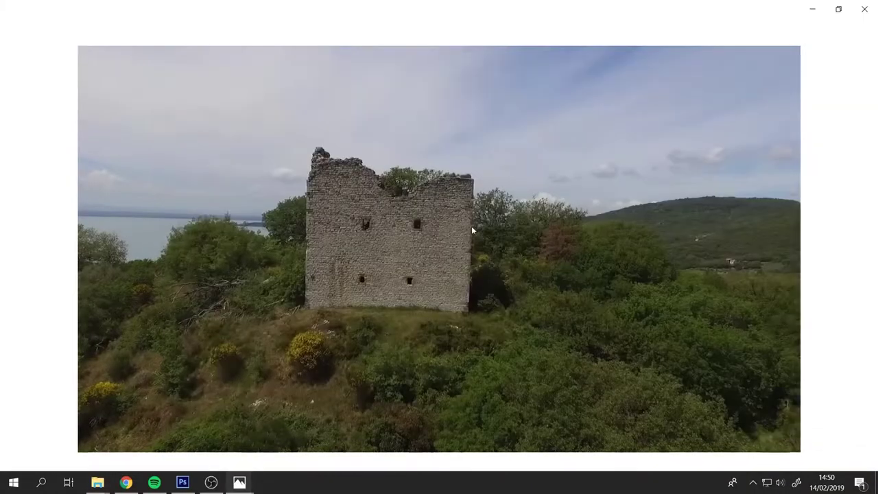
{"action": "left_click", "coordinate": [850, 248]}
{"action": "left_click", "coordinate": [863, 10]}
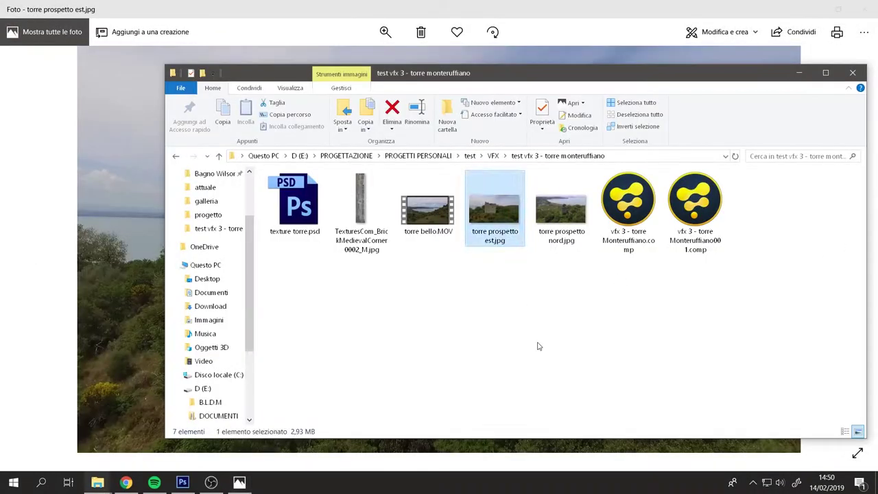
{"action": "left_click", "coordinate": [183, 483]}
{"action": "left_click", "coordinate": [763, 251]}
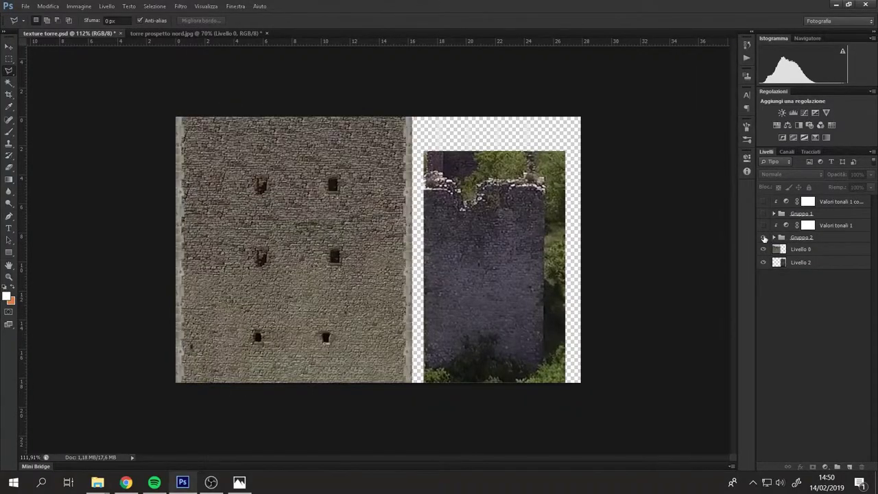
- Show Gruppo 1 and the copied levels layer, and hide Livello 2 and Livello 0
{"action": "left_click_drag", "start_coordinate": [764, 213], "coordinate": [764, 225]}
{"action": "left_click", "coordinate": [763, 201]}
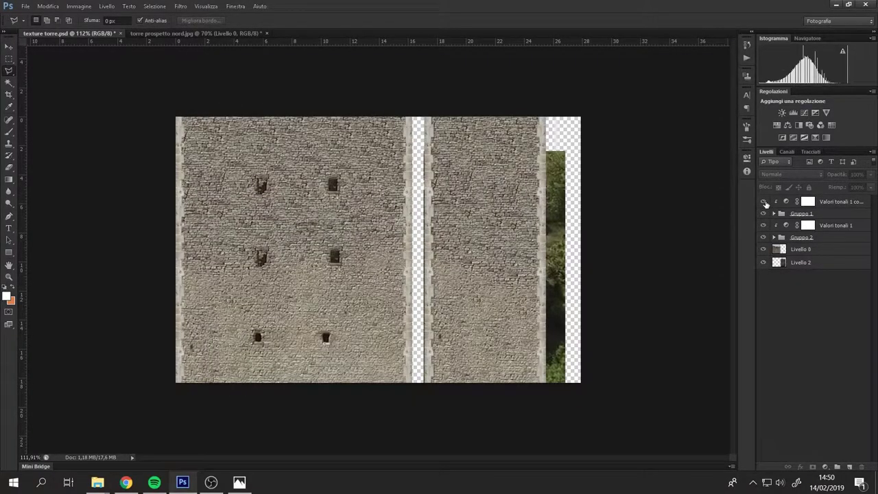
{"action": "left_click_drag", "start_coordinate": [758, 266], "coordinate": [763, 250]}
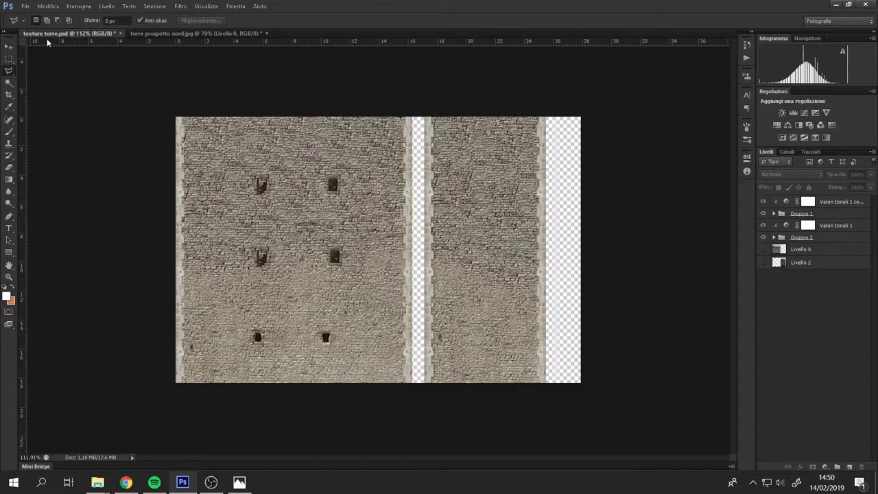
- Add a Bianco e nero adjustment with darker reds and brighter yellows and greens
{"action": "left_click", "coordinate": [798, 126]}
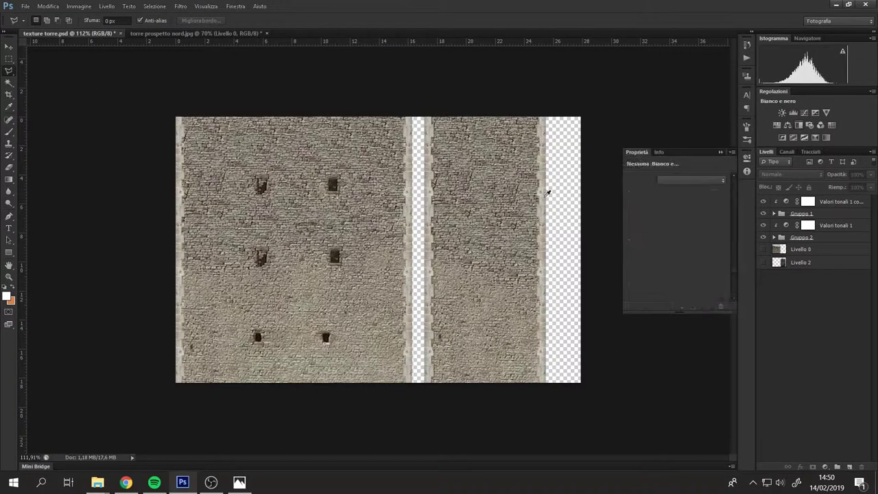
{"action": "mouse_move", "coordinate": [662, 215]}
{"action": "left_mouse_down"}
{"action": "mouse_move", "coordinate": [648, 215]}
{"action": "mouse_move", "coordinate": [696, 236]}
{"action": "left_mouse_up"}
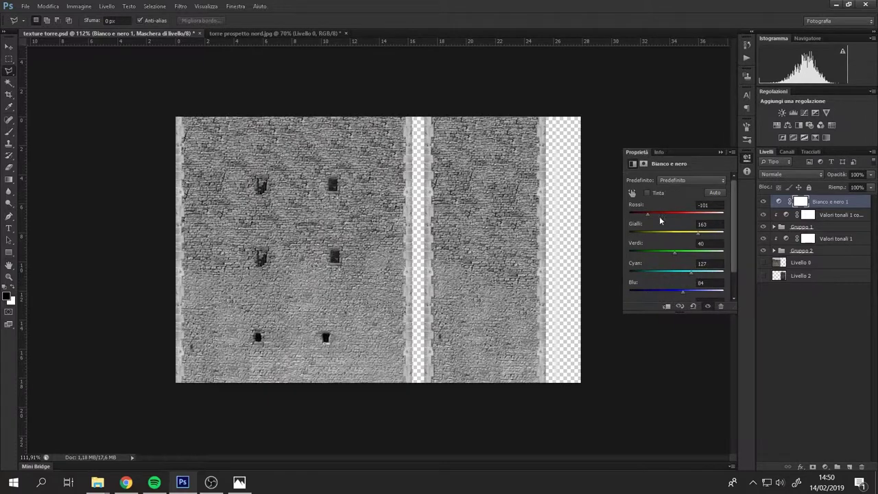
{"action": "left_click_drag", "start_coordinate": [647, 214], "coordinate": [684, 218]}
{"action": "left_click_drag", "start_coordinate": [660, 253], "coordinate": [706, 234]}
{"action": "left_click", "coordinate": [803, 302]}
- Copy bordatura copia 5's outer glow style and paste it onto bordatura copia 6
{"action": "left_click", "coordinate": [775, 227]}
{"action": "right_click", "coordinate": [833, 266]}
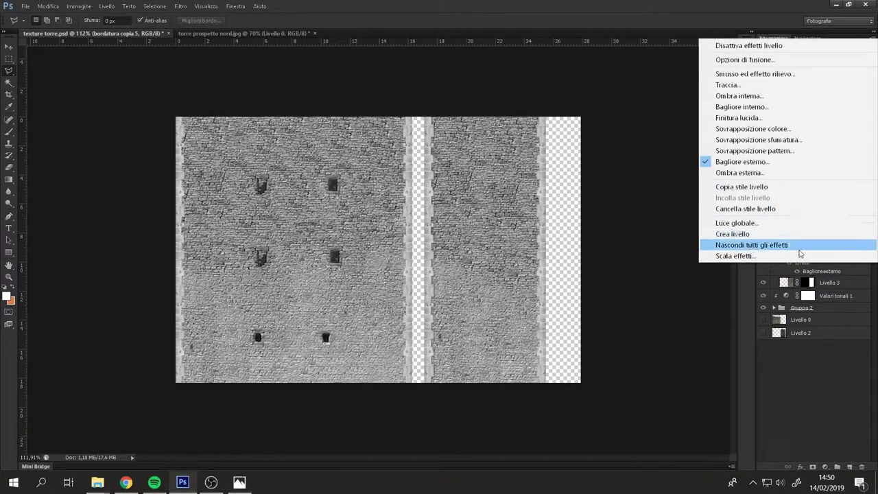
{"action": "left_click", "coordinate": [823, 242]}
{"action": "right_click", "coordinate": [790, 264]}
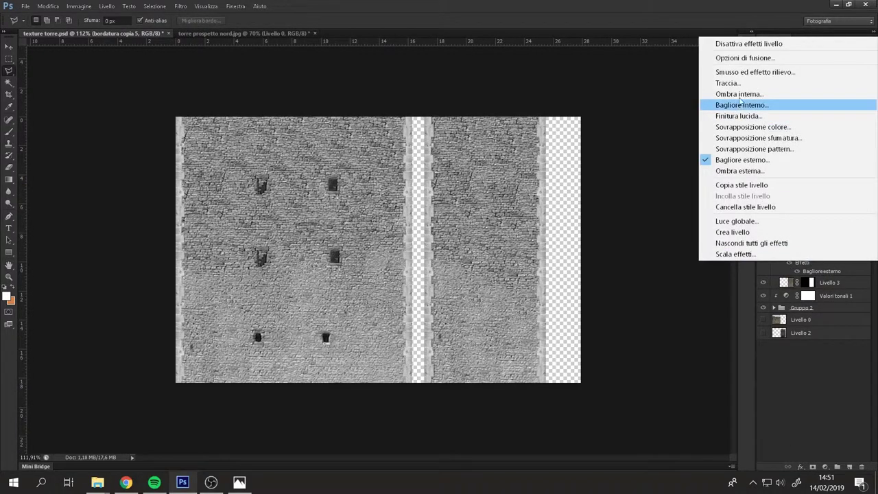
{"action": "left_click", "coordinate": [810, 185]}
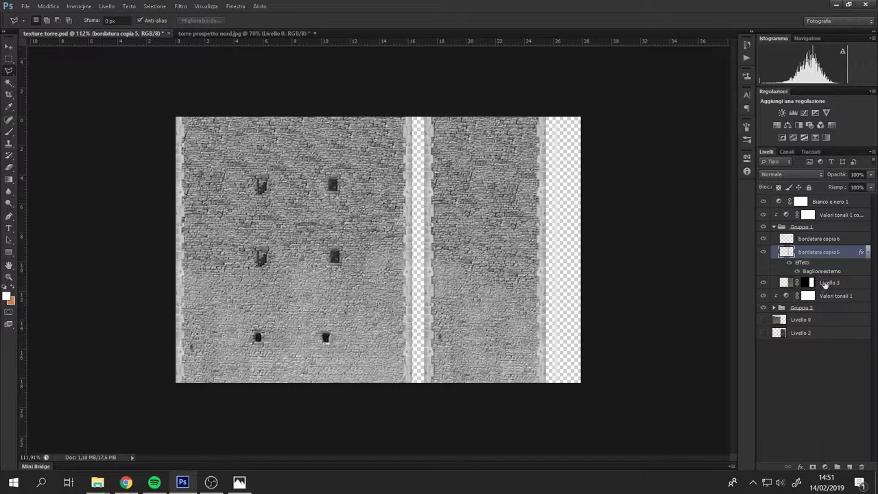
{"action": "right_click", "coordinate": [821, 240]}
{"action": "left_click", "coordinate": [755, 238]}
- Paste the outer glow onto bordatura copia 4 and 3, then hide the Bianco e nero adjustment
{"action": "left_click", "coordinate": [827, 216]}
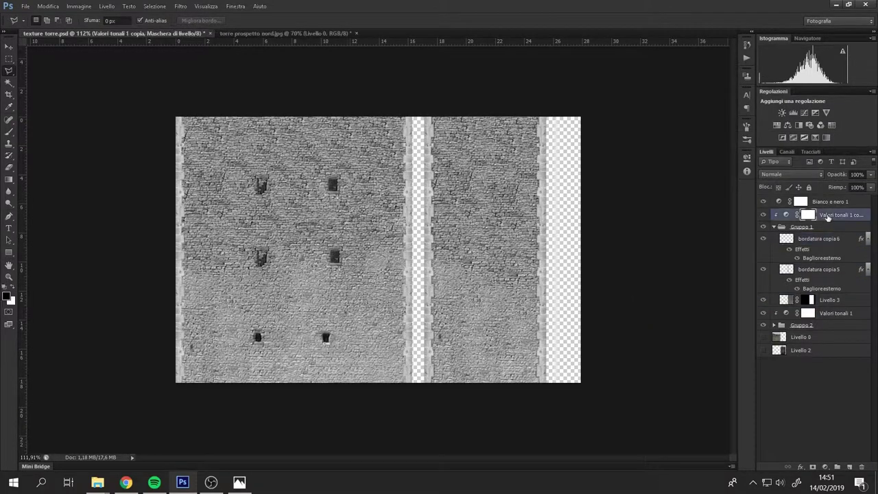
{"action": "left_click", "coordinate": [774, 226]}
{"action": "left_click", "coordinate": [774, 251]}
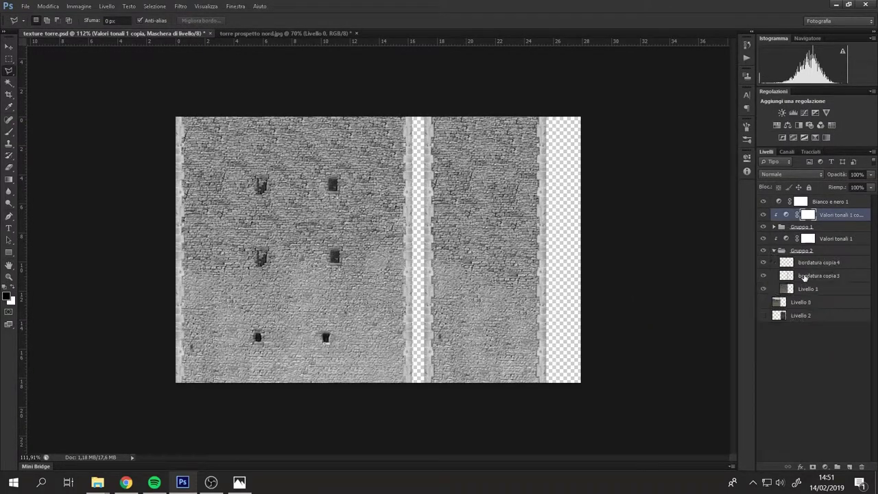
{"action": "right_click", "coordinate": [816, 276]}
{"action": "left_click", "coordinate": [680, 301]}
{"action": "right_click", "coordinate": [816, 262]}
{"action": "left_click", "coordinate": [680, 301]}
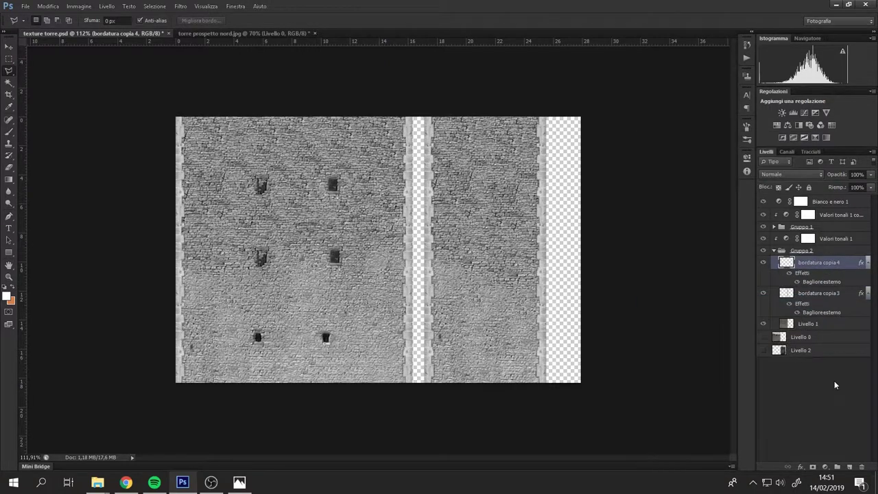
{"action": "left_click", "coordinate": [774, 251]}
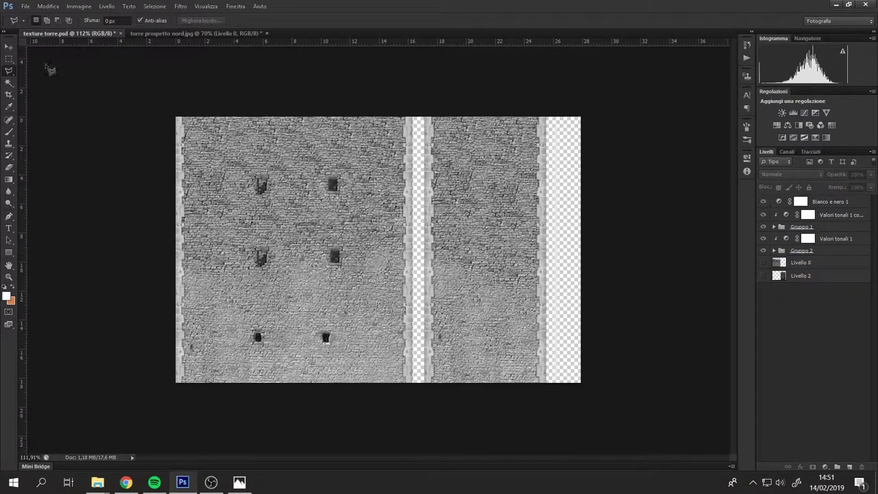
{"action": "left_click", "coordinate": [763, 201]}
- Crop the canvas to just the left wall
{"action": "left_click", "coordinate": [9, 94]}
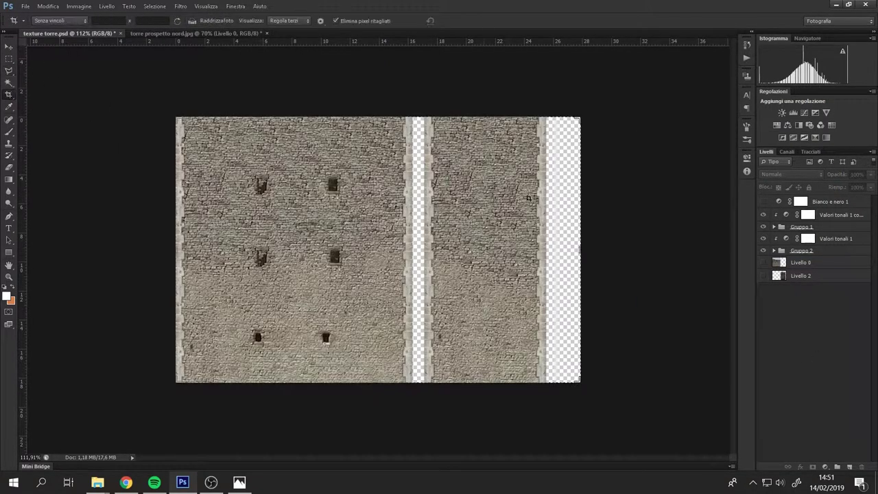
{"action": "left_click_drag", "start_coordinate": [580, 249], "coordinate": [495, 250]}
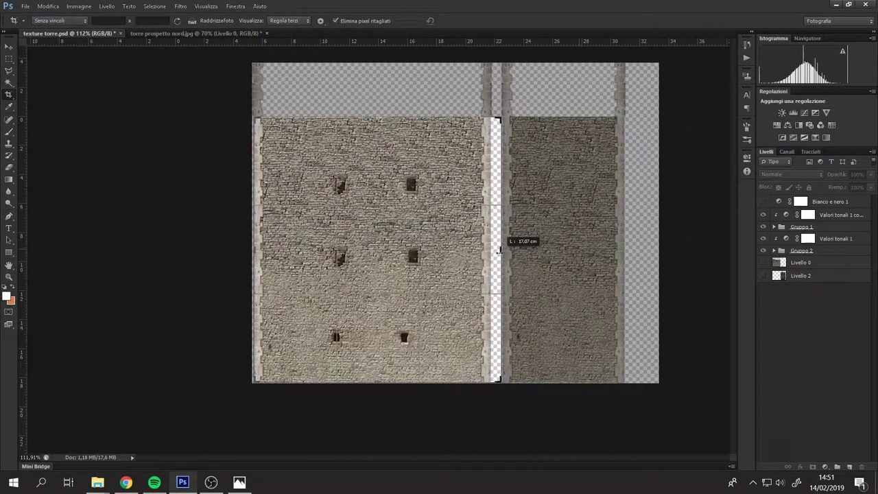
{"action": "key", "text": "Return"}
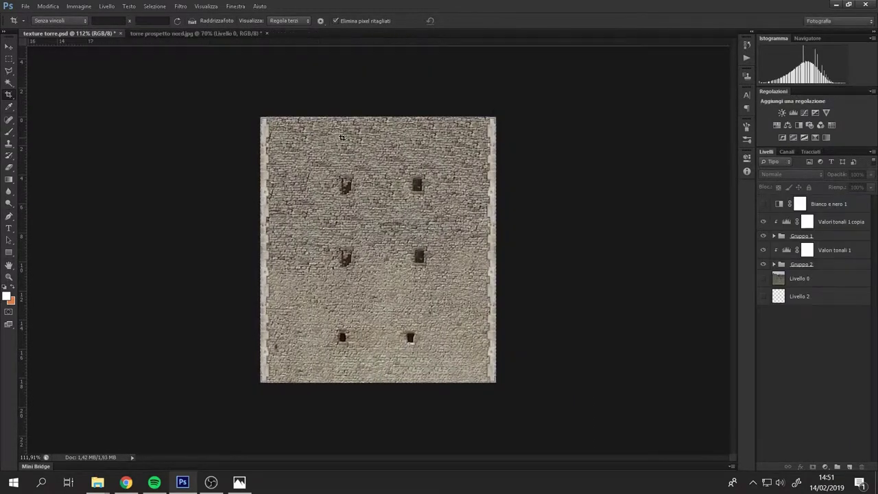
- Save the colour wall as JPEG texture torre 1 color.jpg in a new 'texture' folder
{"action": "left_click", "coordinate": [25, 6]}
{"action": "left_click", "coordinate": [69, 146]}
{"action": "right_click", "coordinate": [454, 173]}
{"action": "left_click", "coordinate": [495, 320]}
{"action": "type", "text": "texture"}
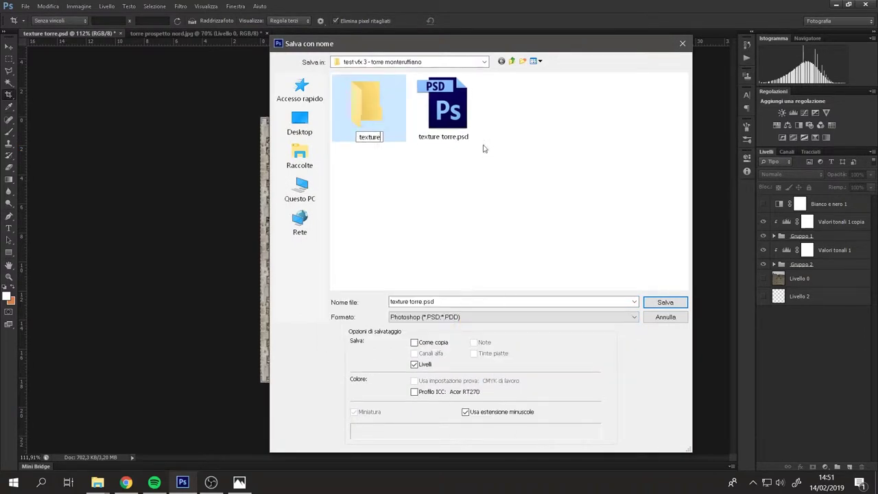
{"action": "key", "text": "Return"}
{"action": "key", "text": "Return"}
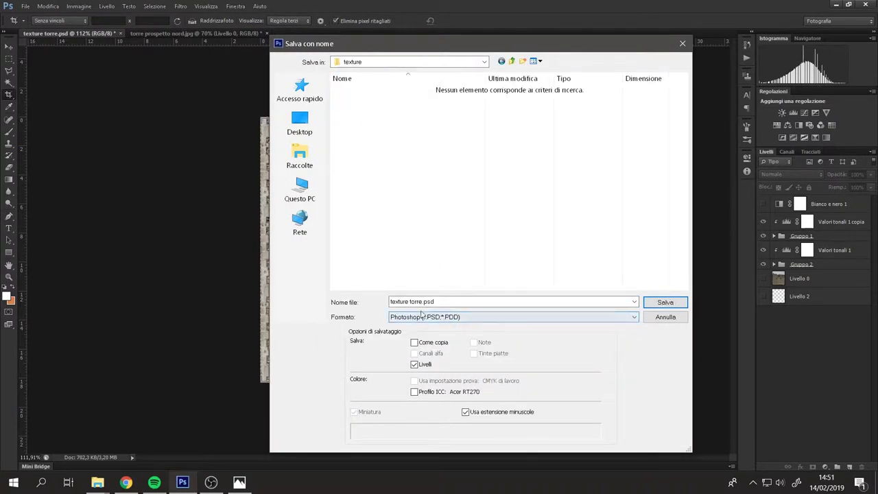
{"action": "left_click", "coordinate": [421, 316]}
{"action": "left_click", "coordinate": [425, 414]}
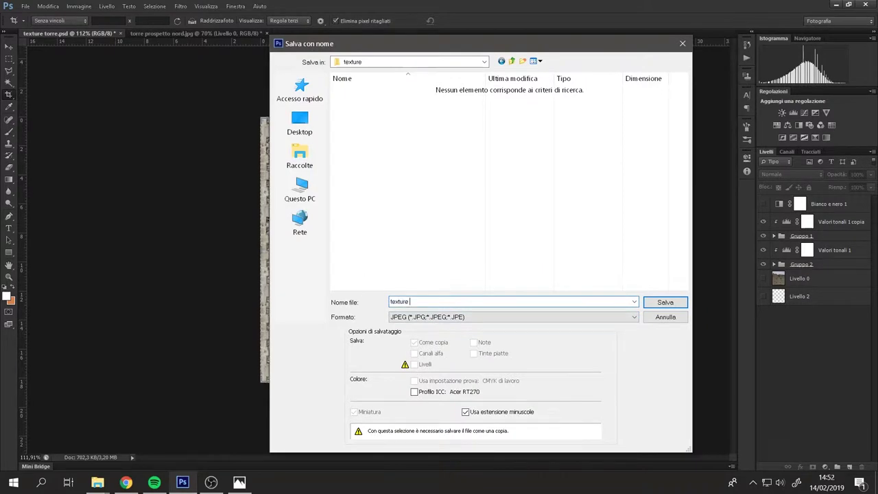
{"action": "type", "text": "torre 1 color"}
{"action": "key", "text": "Return"}
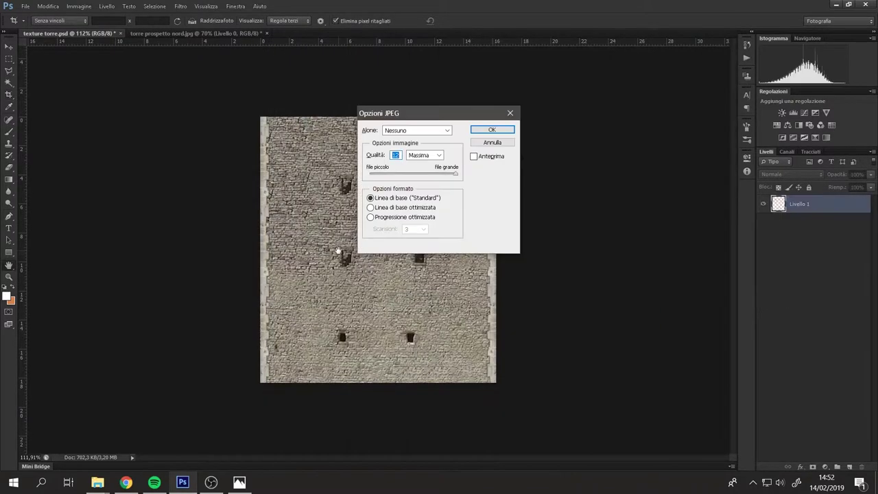
{"action": "key", "text": "Return"}
- With the Bianco e nero adjustment visible, save a greyscale bump JPEG of the left wall
{"action": "left_click", "coordinate": [763, 203]}
{"action": "left_click", "coordinate": [25, 6]}
{"action": "left_click", "coordinate": [42, 109]}
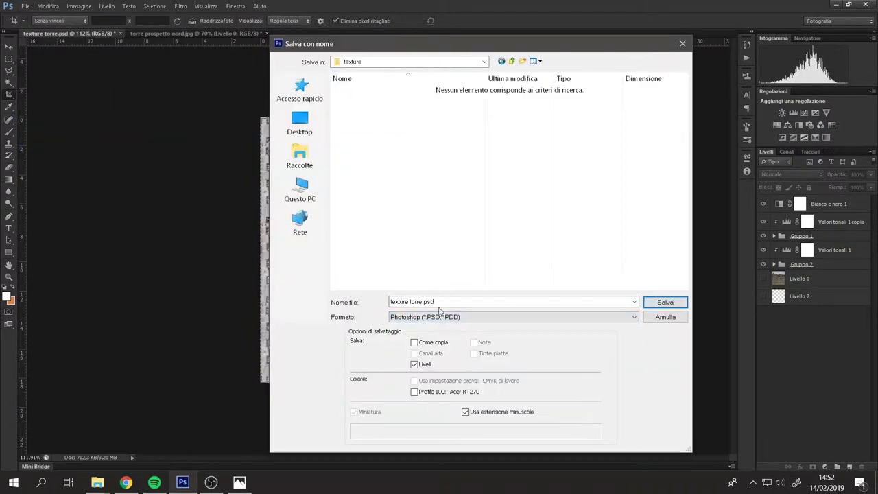
{"action": "left_click", "coordinate": [425, 316]}
{"action": "left_click", "coordinate": [426, 407]}
{"action": "left_click", "coordinate": [379, 90]}
{"action": "left_click", "coordinate": [441, 301]}
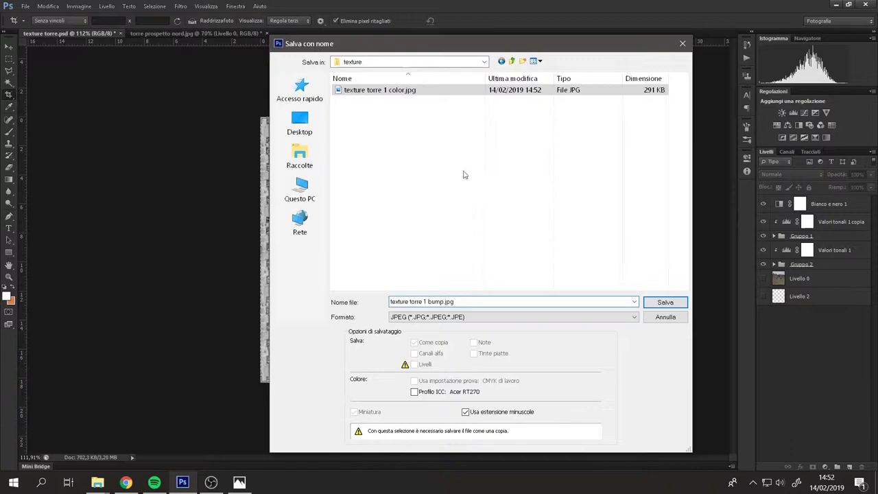
{"action": "key", "text": "Return"}
{"action": "left_click", "coordinate": [427, 183]}
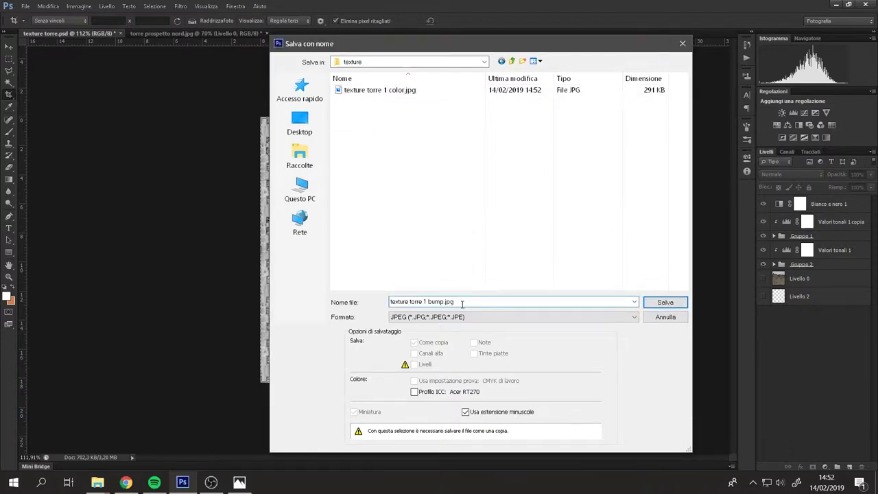
{"action": "key", "text": "Return"}
{"action": "key", "text": "Return"}
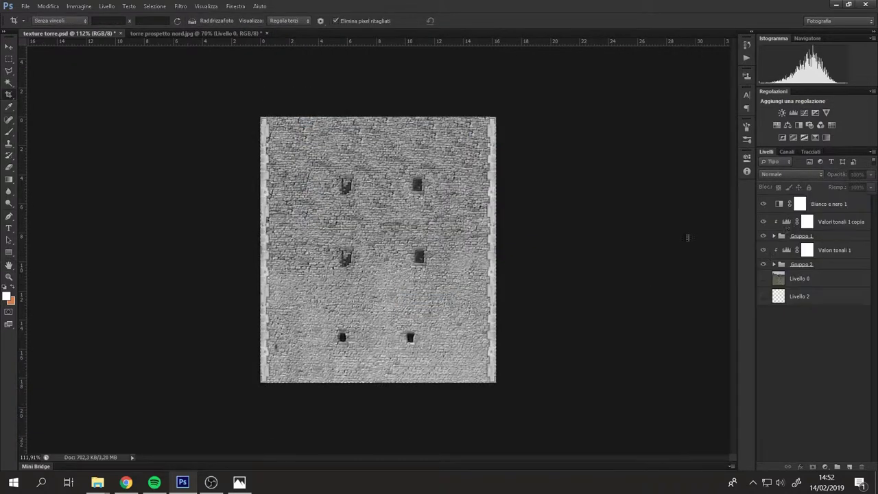
- Hide the Bianco e nero adjustment and undo the crop to restore the full canvas
{"action": "left_click", "coordinate": [762, 204]}
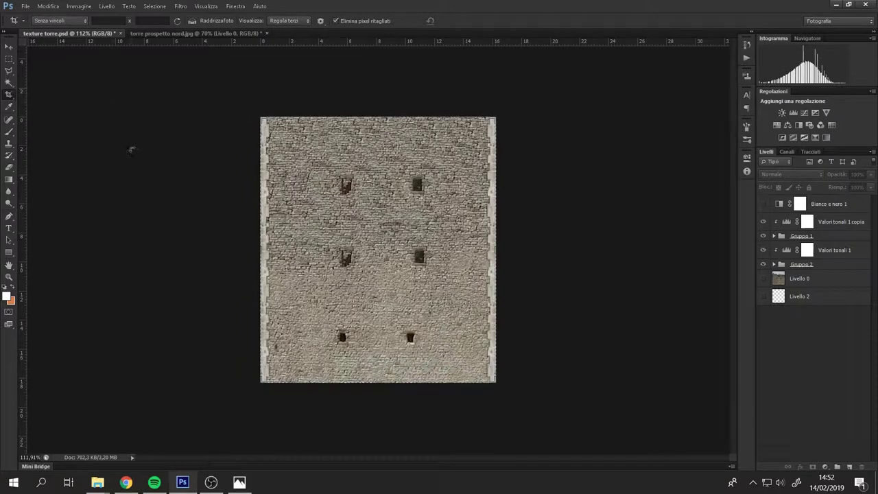
{"action": "left_click", "coordinate": [48, 6]}
{"action": "left_click", "coordinate": [76, 39]}
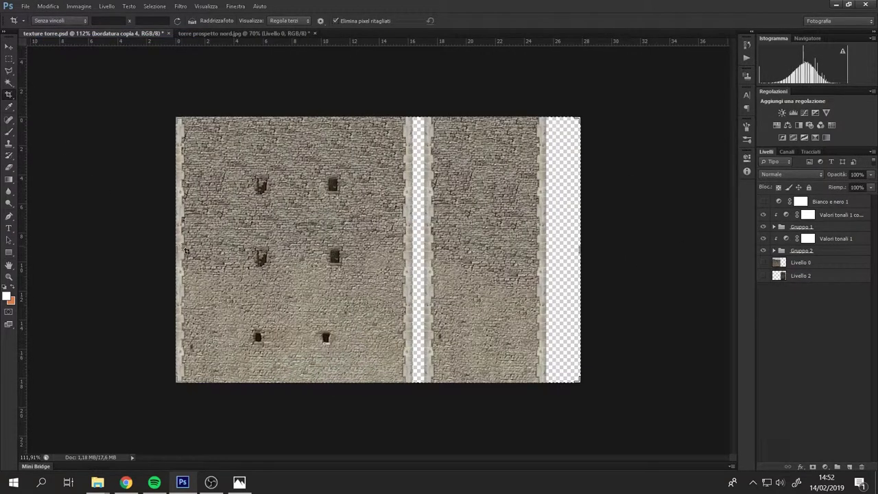
- Crop the canvas to the right-hand wall strip out to the image's right edge
{"action": "left_click_drag", "start_coordinate": [186, 251], "coordinate": [296, 247]}
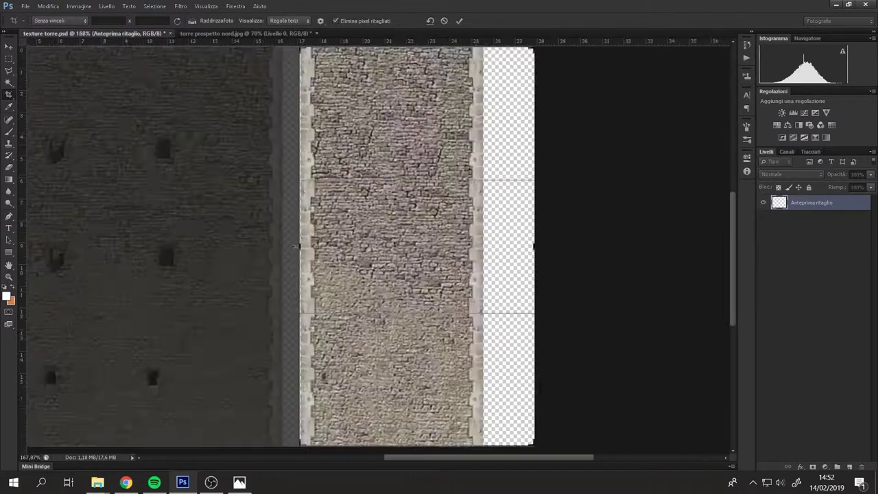
{"action": "scroll", "coordinate": [296, 247], "scroll_direction": "up", "scroll_amount": 3, "text": "alt"}
{"action": "scroll", "coordinate": [521, 274], "scroll_direction": "down", "scroll_amount": 4, "text": "alt"}
{"action": "scroll", "coordinate": [461, 249], "scroll_direction": "up", "scroll_amount": 2, "text": "alt"}
{"action": "left_click_drag", "start_coordinate": [461, 249], "coordinate": [451, 241]}
{"action": "scroll", "coordinate": [428, 245], "scroll_direction": "up", "scroll_amount": 2, "text": "alt"}
{"action": "scroll", "coordinate": [432, 244], "scroll_direction": "up", "scroll_amount": 2, "text": "alt"}
{"action": "scroll", "coordinate": [432, 244], "scroll_direction": "down", "scroll_amount": 2, "text": "alt"}
{"action": "scroll", "coordinate": [432, 244], "scroll_direction": "down", "scroll_amount": 2, "text": "alt"}
{"action": "scroll", "coordinate": [432, 244], "scroll_direction": "down", "scroll_amount": 3, "text": "alt"}
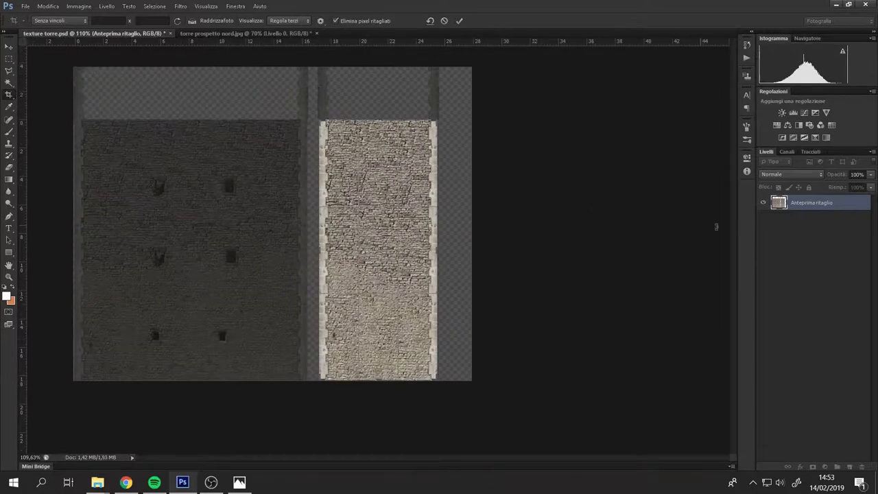
{"action": "key", "text": "Return"}
- Save the colour strip as JPEG texture torre 2 color.jpg in the texture folder
{"action": "key", "text": "ctrl+shift+s"}
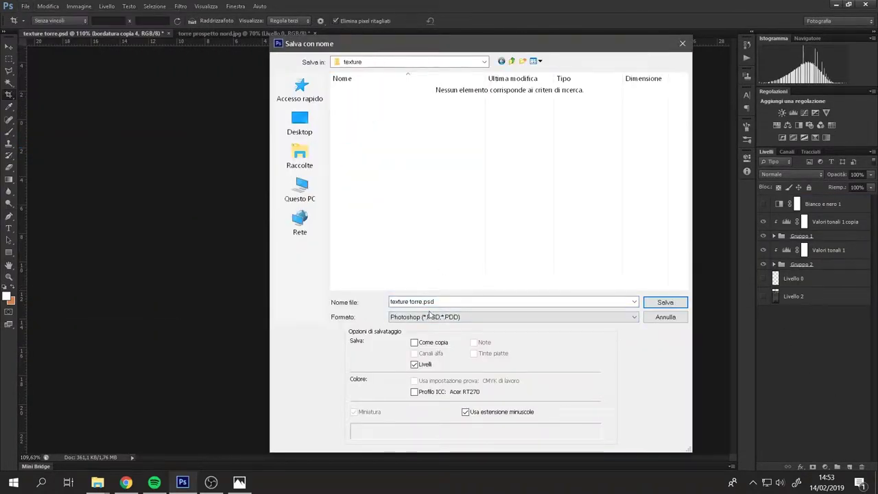
{"action": "left_click", "coordinate": [448, 318]}
{"action": "left_click", "coordinate": [433, 405]}
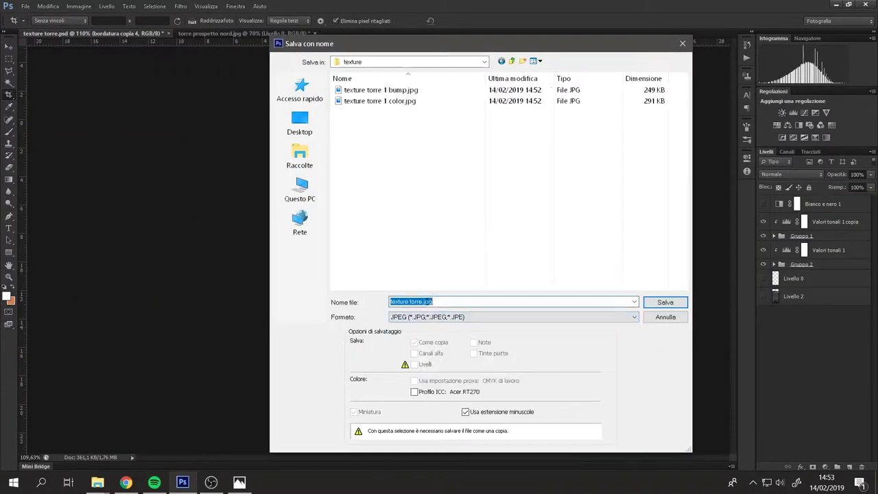
{"action": "left_click", "coordinate": [384, 101]}
{"action": "left_click", "coordinate": [425, 301]}
{"action": "type", "text": "2"}
{"action": "key", "text": "Return"}
- Turn on the Bianco e nero adjustment and save a greyscale bump JPEG of the strip
{"action": "key", "text": "Return"}
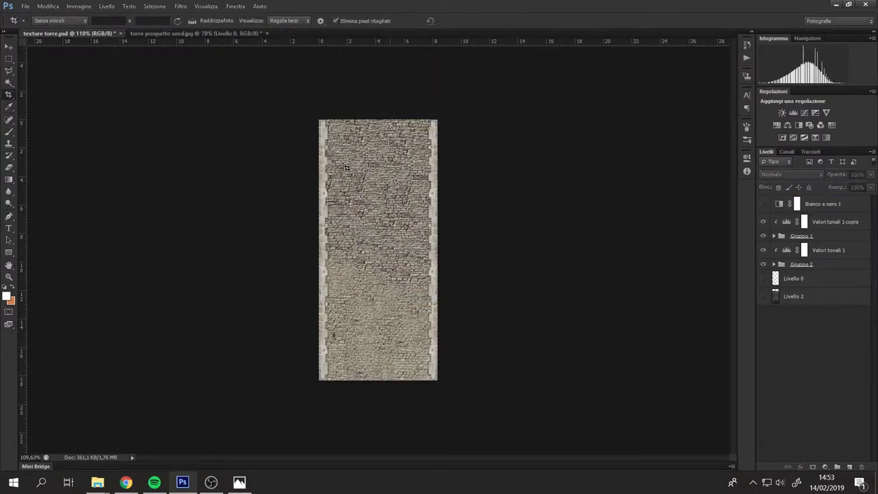
{"action": "left_click", "coordinate": [763, 203]}
{"action": "left_click", "coordinate": [24, 6]}
{"action": "left_click", "coordinate": [68, 143]}
{"action": "left_click", "coordinate": [449, 317]}
{"action": "left_click", "coordinate": [412, 325]}
{"action": "left_click", "coordinate": [380, 89]}
{"action": "double_click", "coordinate": [425, 301]}
{"action": "left_click", "coordinate": [663, 303]}
{"action": "key", "text": "Return"}
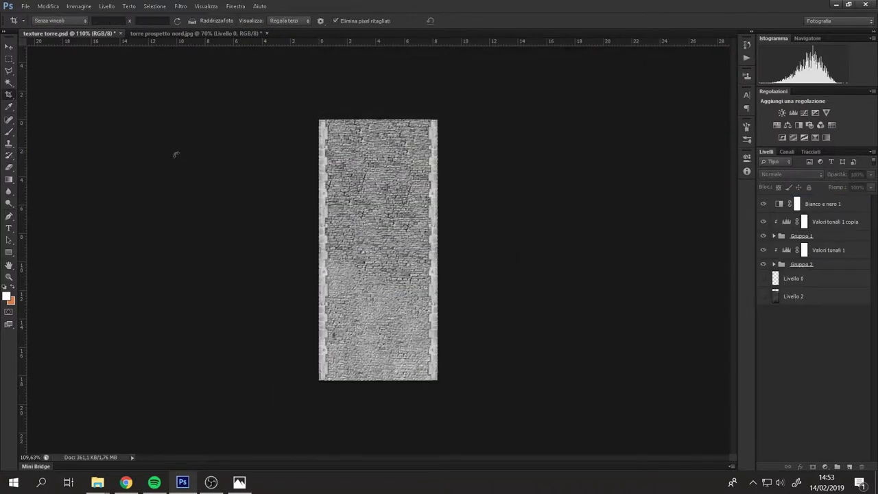
- Undo back to the colour texture and save the tower texture PSD, confirming the crop prompt
{"action": "left_click", "coordinate": [48, 6]}
{"action": "left_click", "coordinate": [62, 39]}
{"action": "left_click", "coordinate": [25, 7]}
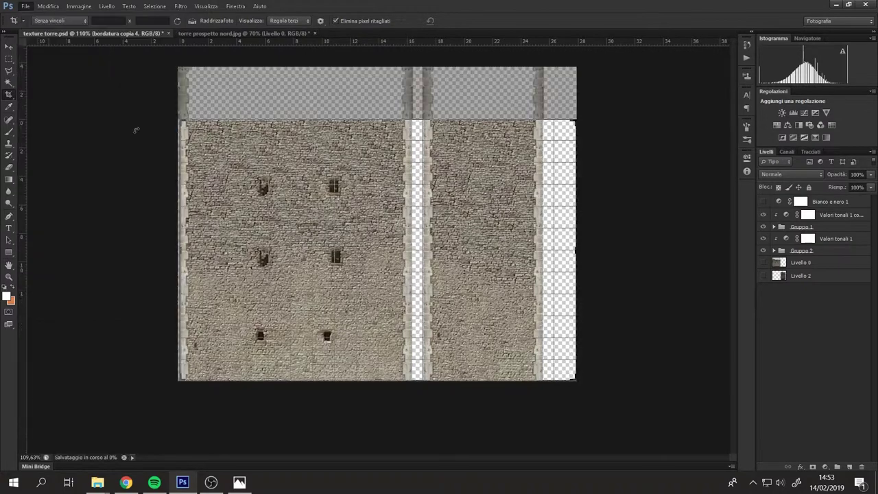
{"action": "left_click", "coordinate": [46, 112]}
{"action": "key", "text": "Escape"}
{"action": "key", "text": "ctrl+s"}
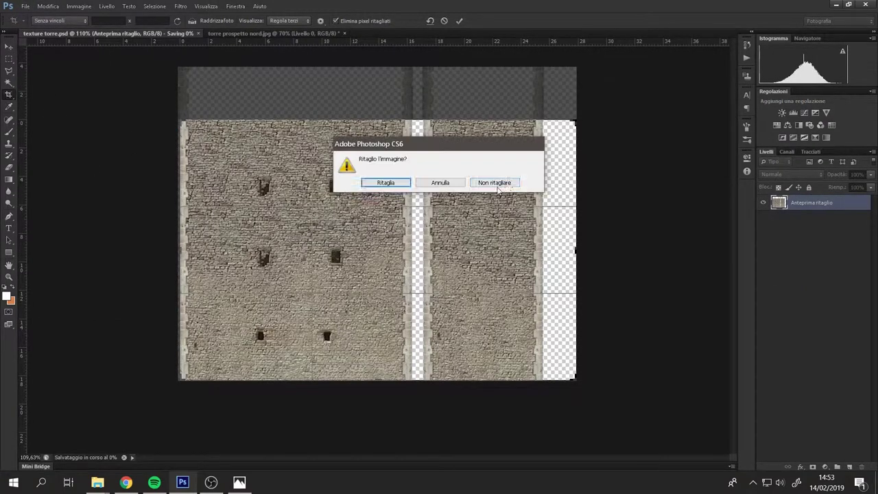
{"action": "key", "text": "Return"}
{"action": "left_click", "coordinate": [24, 6]}
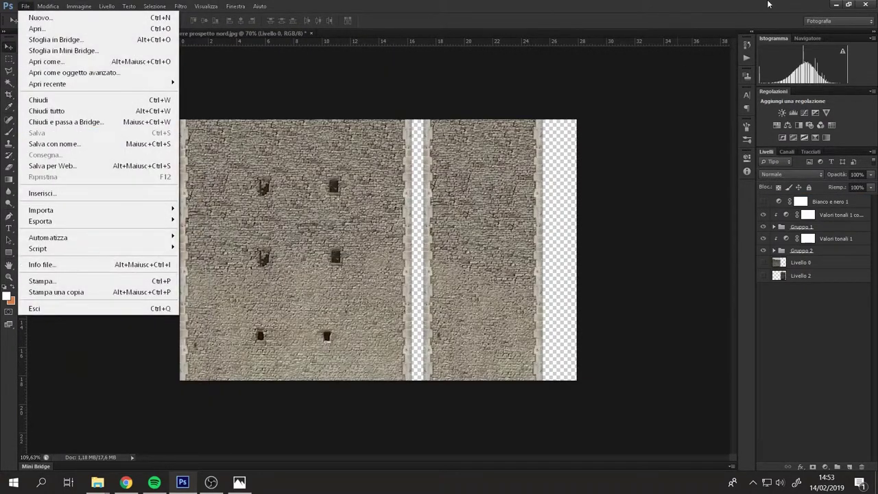
- Quit Photoshop and agree to save changes to torre prospetto nord.jpg
{"action": "left_click", "coordinate": [849, 4]}
{"action": "left_click", "coordinate": [628, 5]}
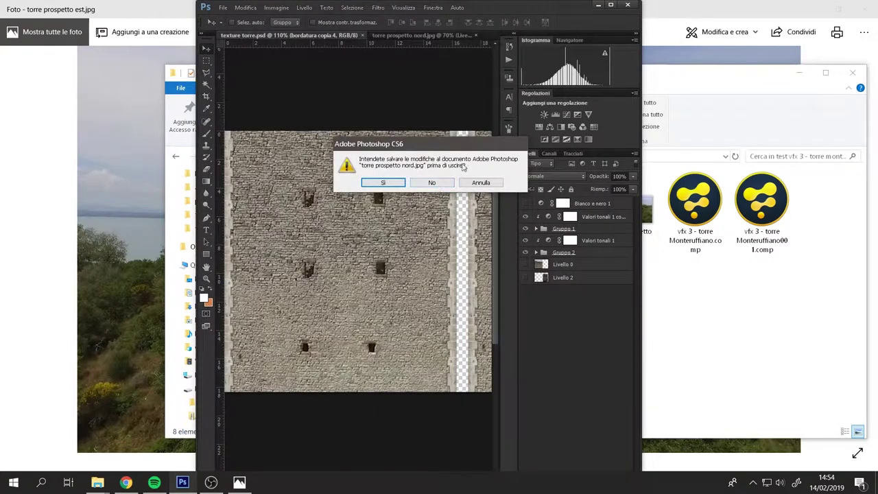
{"action": "left_click", "coordinate": [397, 182]}
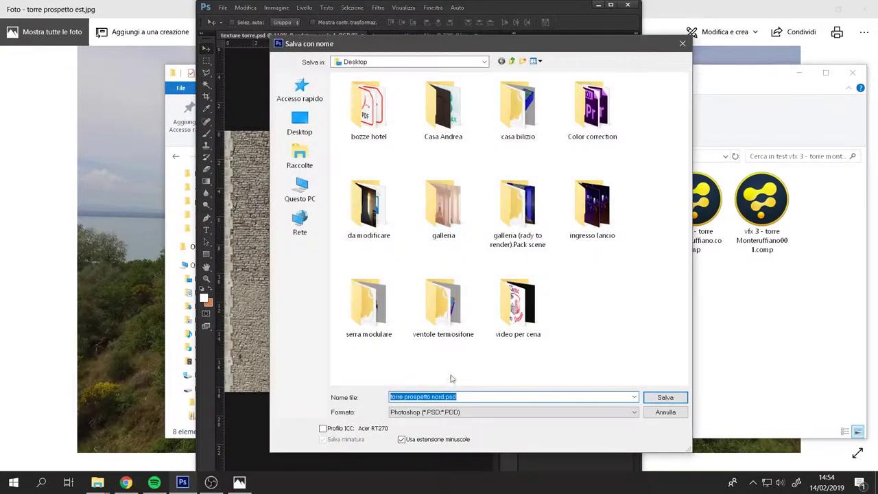
- Save as texture torre.psd in E:\PROGETTI PERSONALI\VFX\test vfx 3 - torre monteruffiano, dismissing the error
{"action": "left_click", "coordinate": [300, 192]}
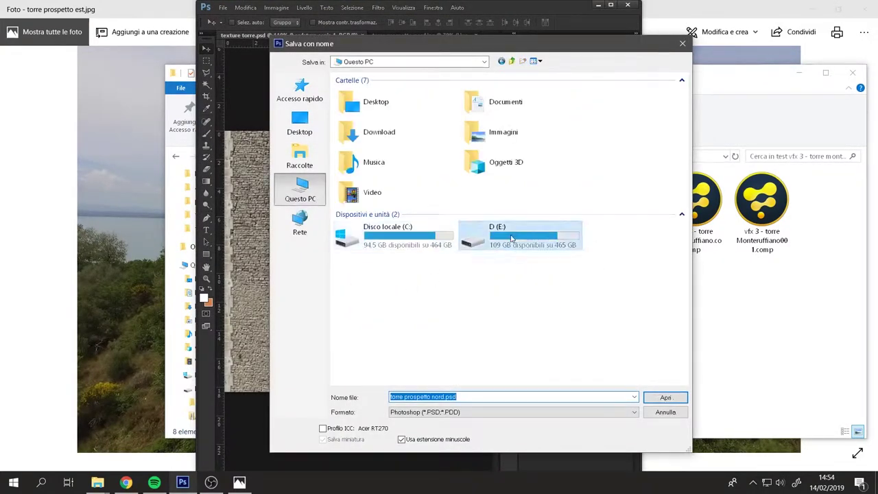
{"action": "double_click", "coordinate": [508, 233]}
{"action": "double_click", "coordinate": [381, 123]}
{"action": "double_click", "coordinate": [350, 178]}
{"action": "double_click", "coordinate": [377, 112]}
{"action": "left_click", "coordinate": [444, 110]}
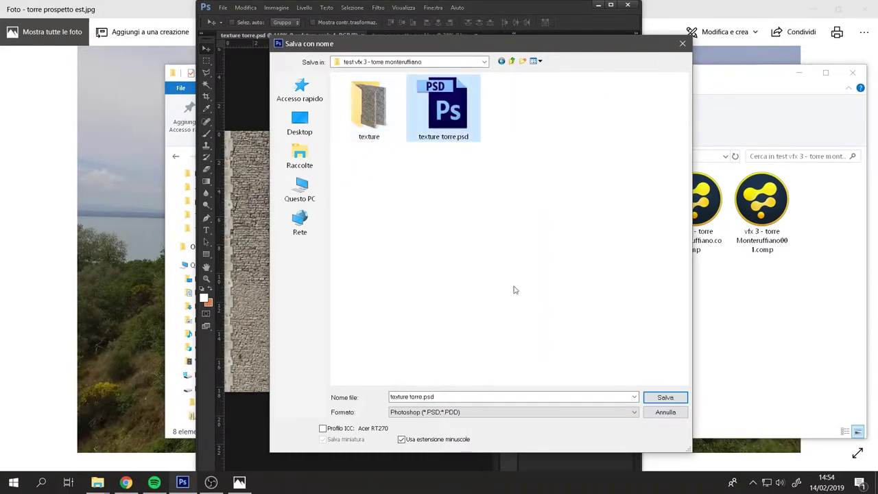
{"action": "key", "text": "Return"}
{"action": "key", "text": "Return"}
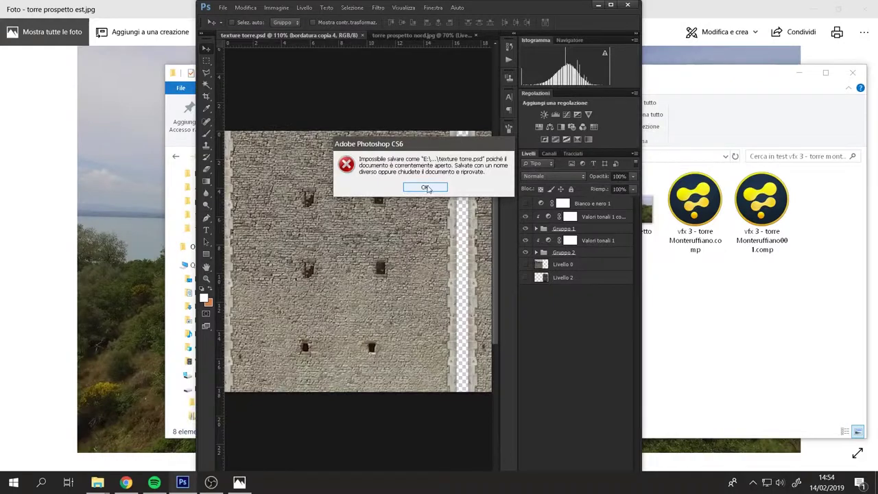
{"action": "left_click", "coordinate": [426, 188]}
- Discard changes to the north elevation image, quit Photoshop and switch to Google Earth in Chrome
{"action": "left_click", "coordinate": [429, 35]}
{"action": "left_click", "coordinate": [481, 35]}
{"action": "left_click", "coordinate": [434, 160]}
{"action": "left_click", "coordinate": [223, 8]}
{"action": "left_click", "coordinate": [232, 308]}
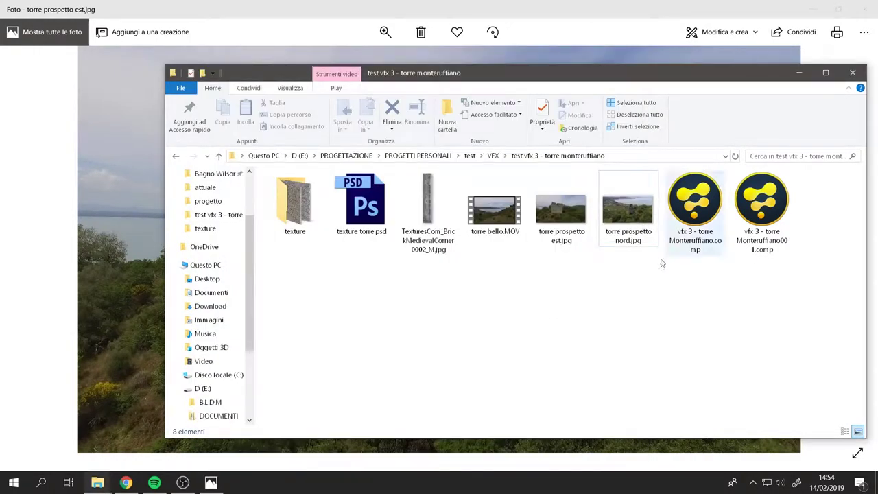
{"action": "left_click", "coordinate": [126, 482]}
- Search for and fly to Passignano Sul Trasimeno, then close its info card
{"action": "scroll", "coordinate": [381, 274], "scroll_direction": "down", "scroll_amount": 5}
{"action": "scroll", "coordinate": [449, 279], "scroll_direction": "down", "scroll_amount": 5}
{"action": "left_click", "coordinate": [15, 113]}
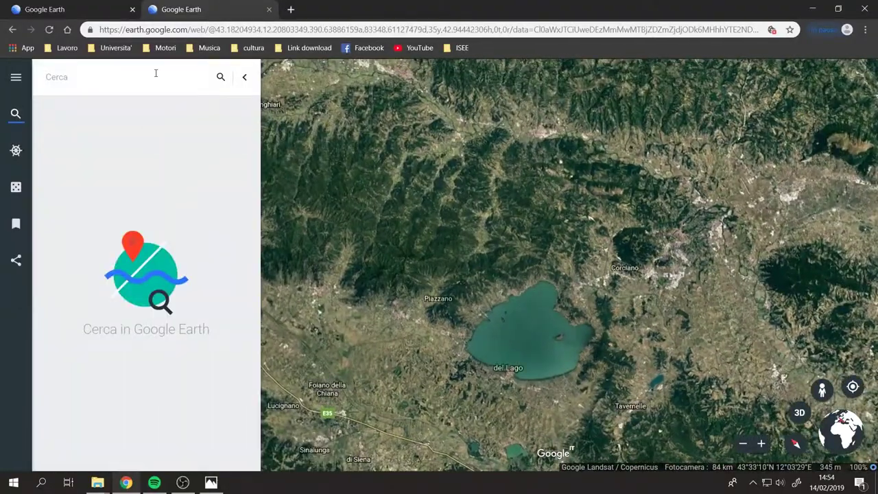
{"action": "type", "text": "pa"}
{"action": "left_click", "coordinate": [140, 118]}
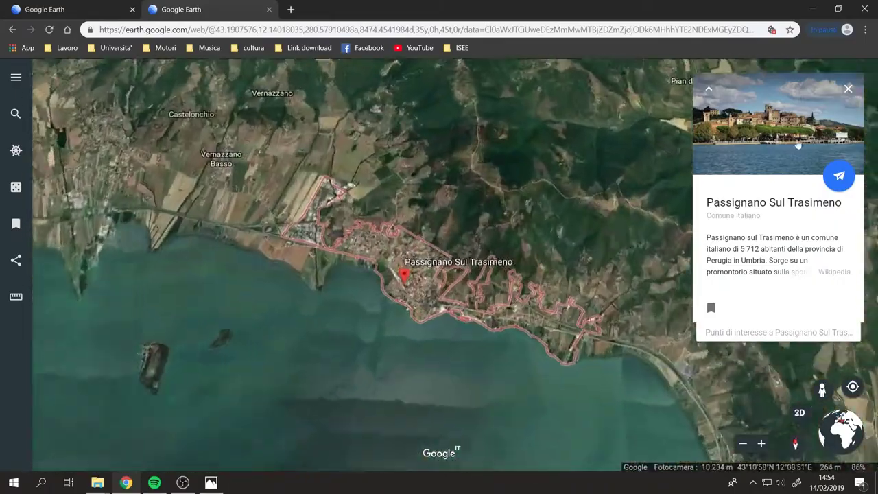
{"action": "left_click", "coordinate": [849, 88]}
- Pan east to San Vito, zoom on the tower ruin and start a distance measurement at its corner
{"action": "mouse_move", "coordinate": [838, 98]}
{"action": "left_mouse_down"}
{"action": "mouse_move", "coordinate": [471, 386]}
{"action": "mouse_move", "coordinate": [544, 260]}
{"action": "left_mouse_up"}
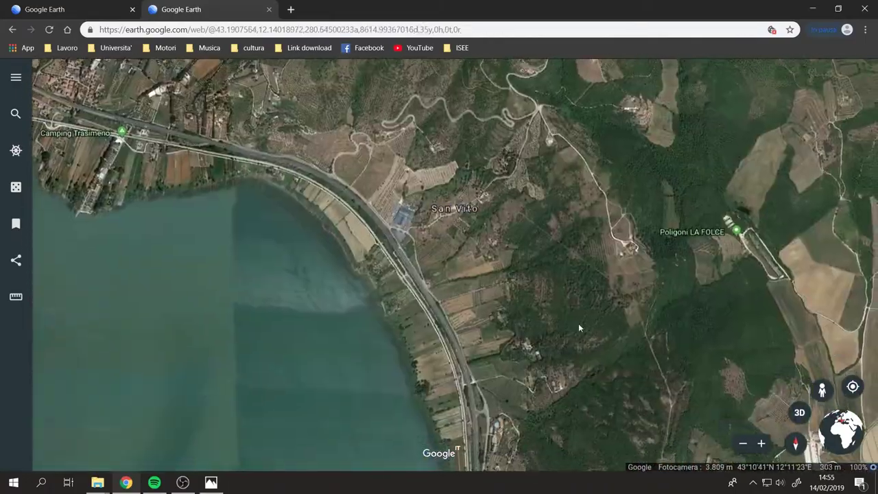
{"action": "double_click", "coordinate": [381, 146]}
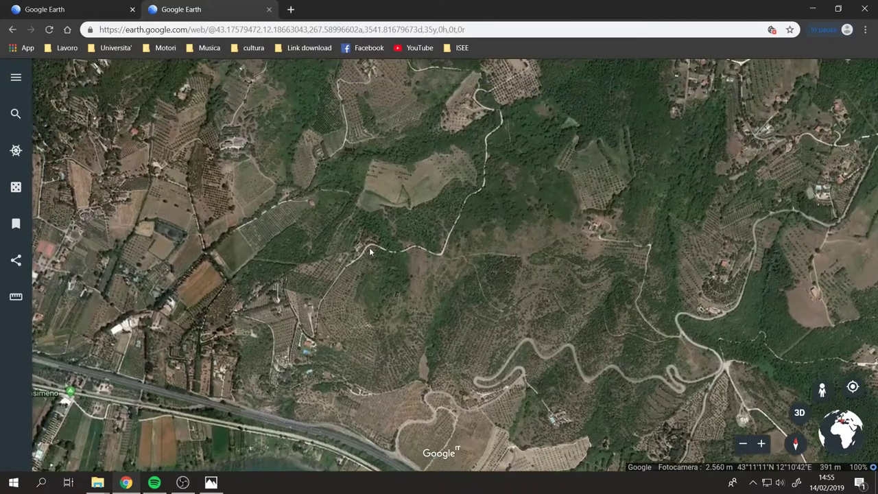
{"action": "scroll", "coordinate": [438, 309], "scroll_direction": "up", "scroll_amount": 5}
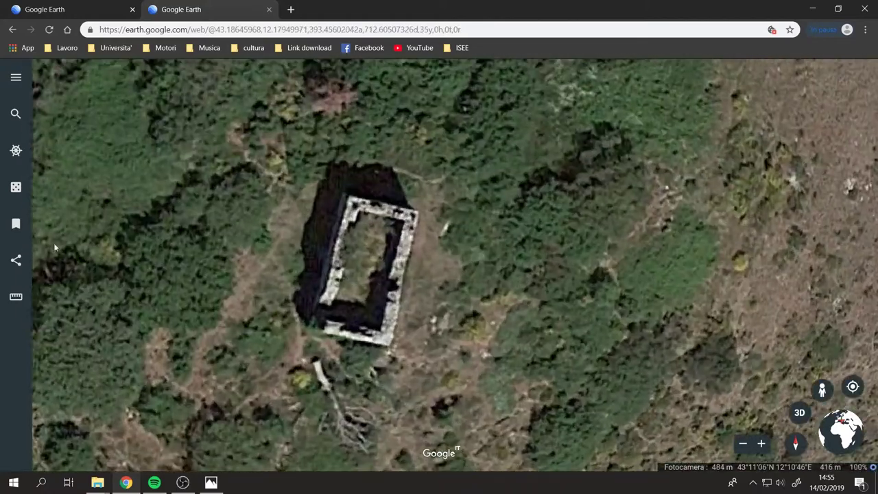
{"action": "left_click", "coordinate": [16, 296]}
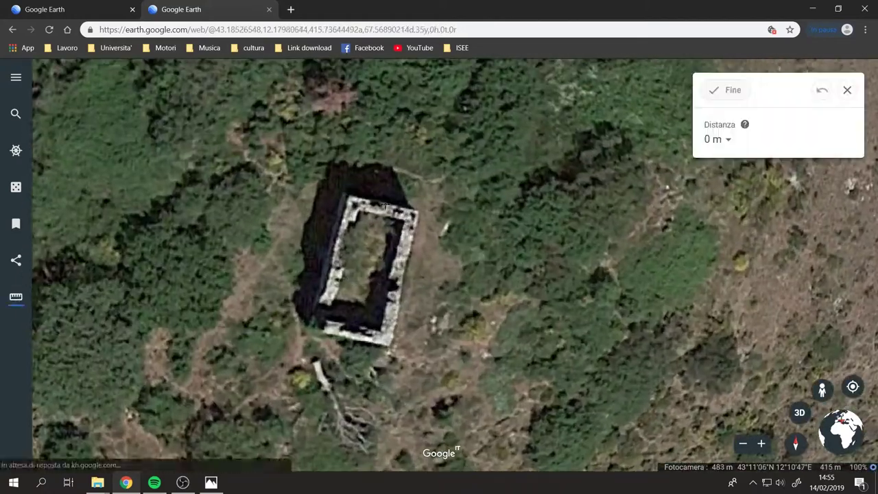
{"action": "left_click", "coordinate": [416, 211]}
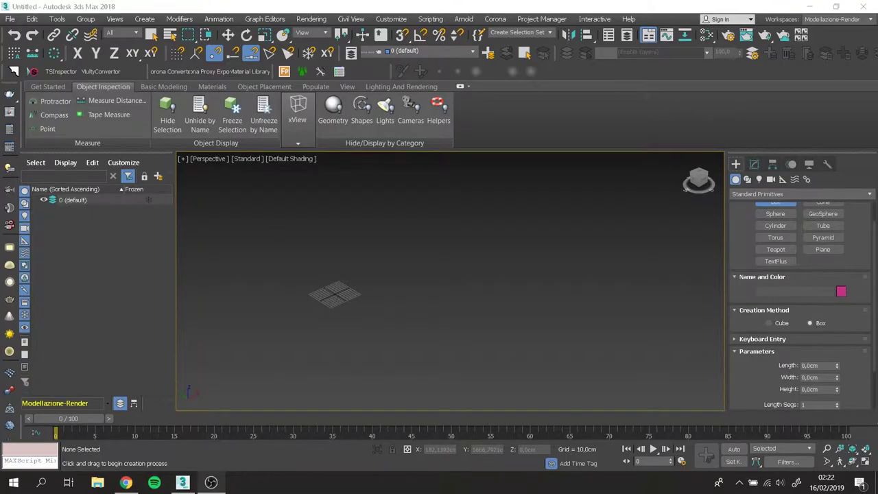
- Create Box001 with length 750, width 1400 and height 1600 cm
{"action": "scroll", "coordinate": [393, 294], "scroll_direction": "up", "scroll_amount": 4}
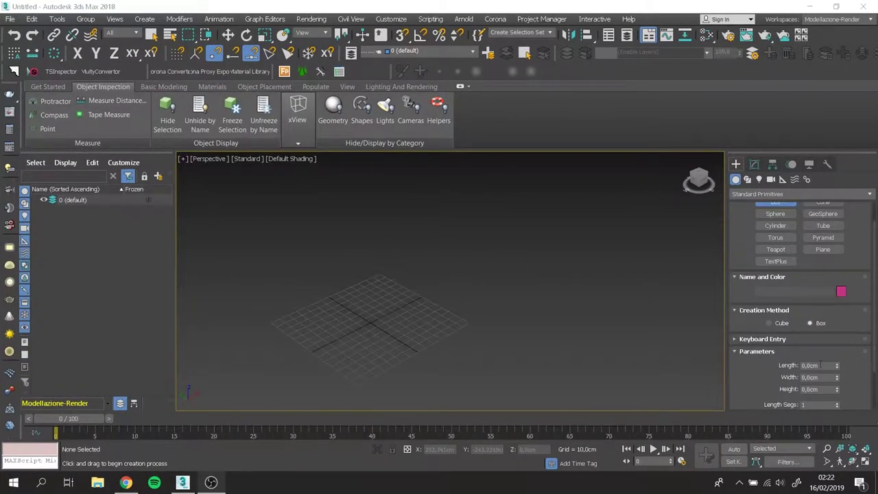
{"action": "left_click_drag", "start_coordinate": [339, 330], "coordinate": [412, 322]}
{"action": "left_click", "coordinate": [412, 295]}
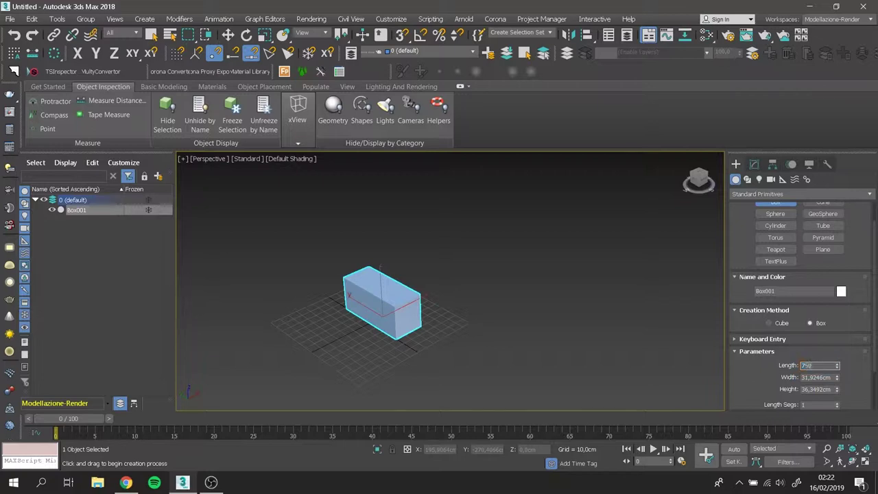
{"action": "key", "text": "Tab"}
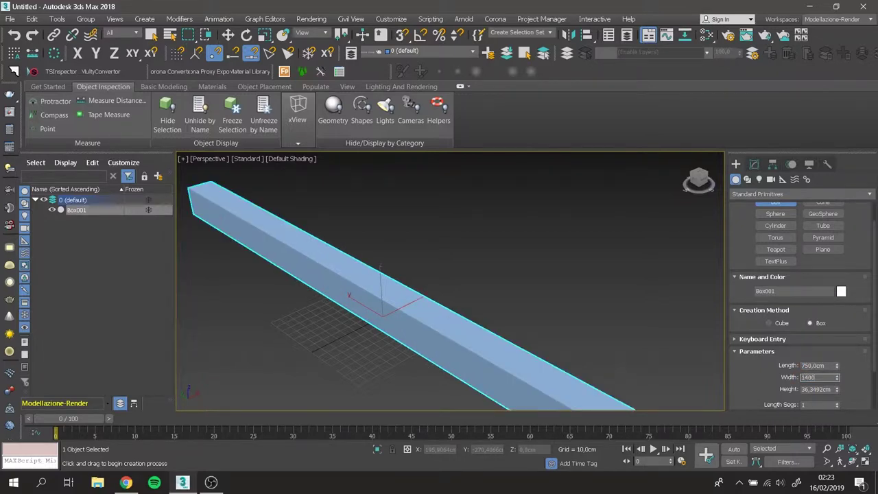
{"action": "key", "text": "Tab"}
{"action": "key", "text": "Return"}
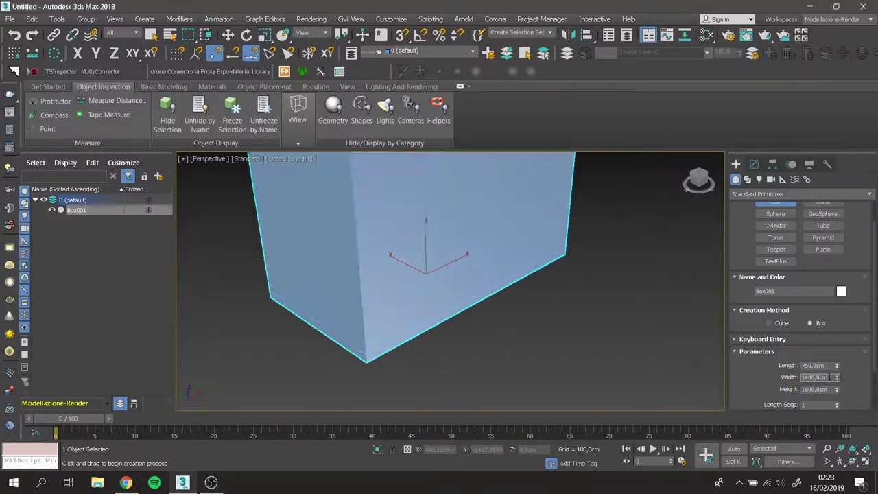
- Clone the box as Box002 and resize it to 550×1200×1600 cm in the Modify panel
{"action": "scroll", "coordinate": [429, 348], "scroll_direction": "down", "scroll_amount": 3}
{"action": "scroll", "coordinate": [429, 349], "scroll_direction": "down", "scroll_amount": 2}
{"action": "right_click", "coordinate": [119, 212]}
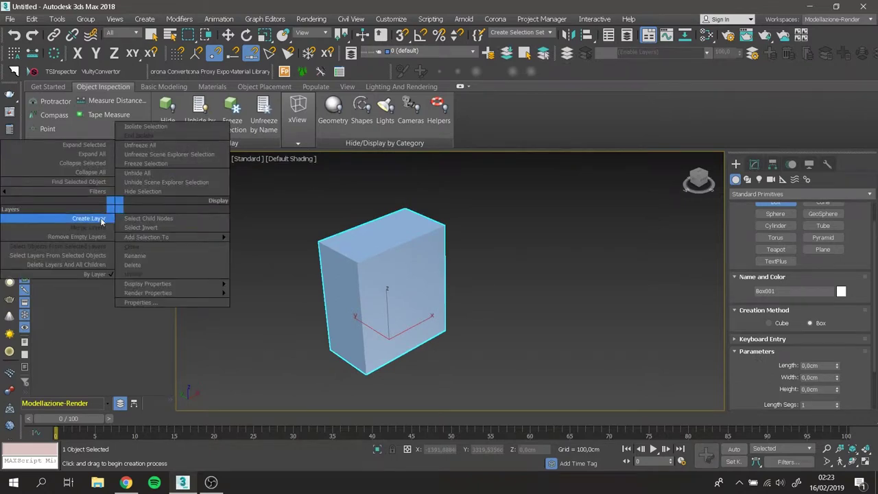
{"action": "left_click", "coordinate": [83, 211]}
{"action": "right_click", "coordinate": [118, 211]}
{"action": "left_click", "coordinate": [134, 255]}
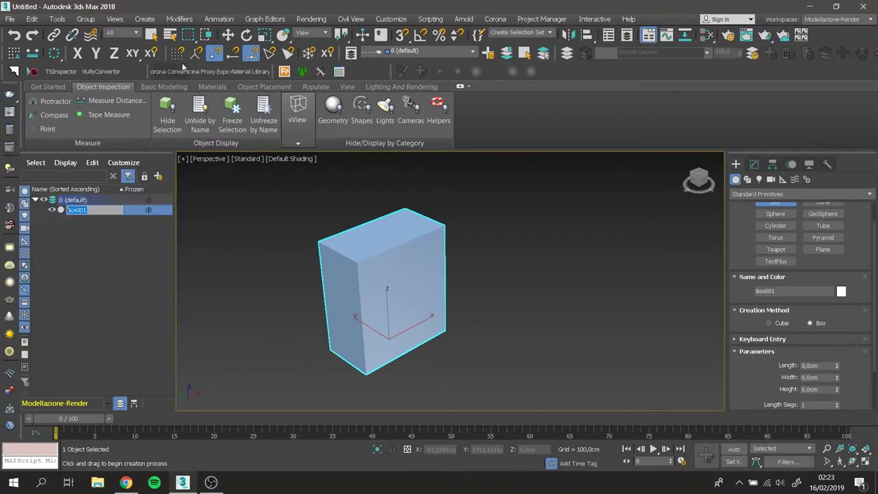
{"action": "right_click", "coordinate": [119, 209]}
{"action": "left_click", "coordinate": [177, 225]}
{"action": "key", "text": "ctrl+v"}
{"action": "key", "text": "Return"}
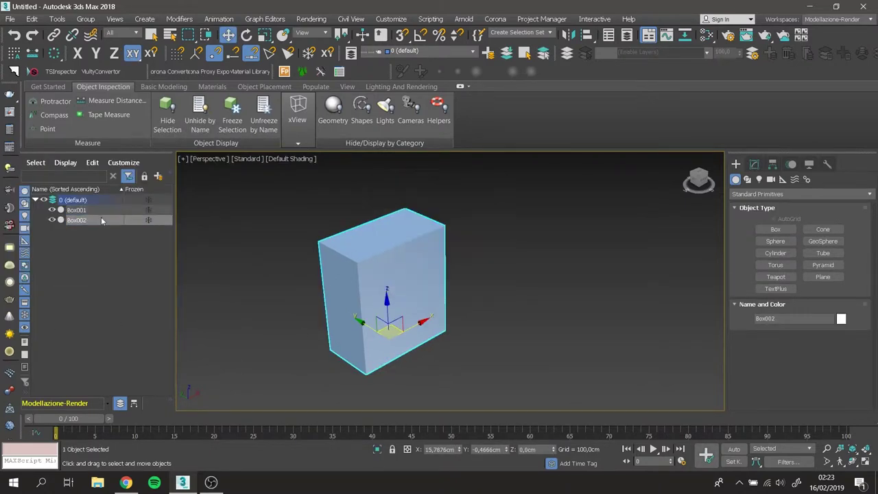
{"action": "left_click", "coordinate": [754, 164]}
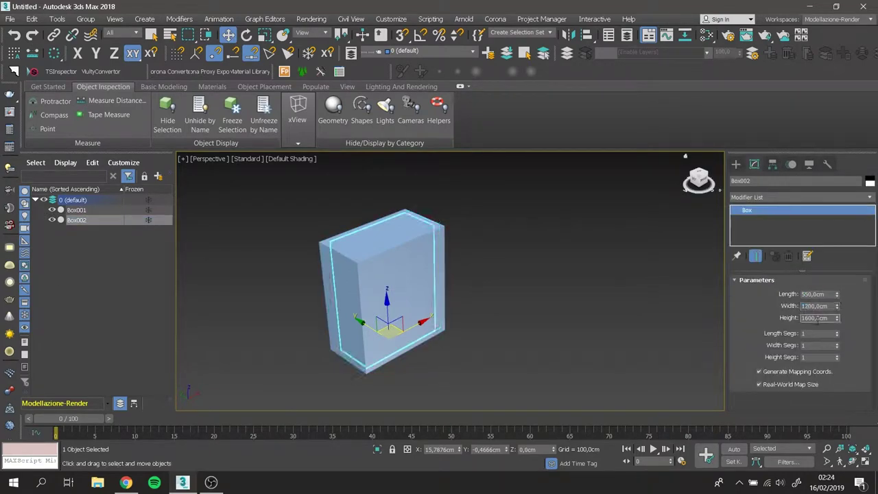
{"action": "key", "text": "Return"}
- Select Box001 and start a ProBoolean compound object from the Compound Objects category
{"action": "left_click", "coordinate": [76, 210]}
{"action": "left_click", "coordinate": [765, 198]}
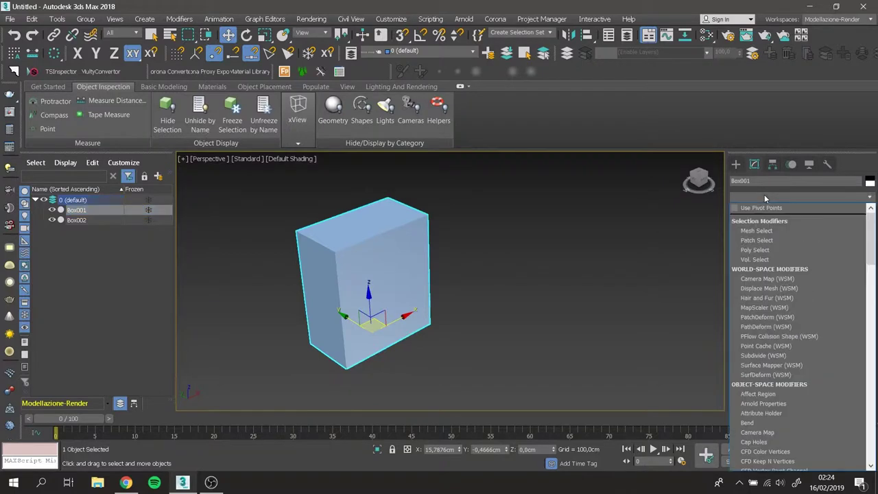
{"action": "left_click", "coordinate": [753, 195]}
{"action": "left_click", "coordinate": [735, 164]}
{"action": "left_click", "coordinate": [747, 179]}
{"action": "left_click", "coordinate": [759, 179]}
{"action": "left_click", "coordinate": [771, 179]}
{"action": "left_click", "coordinate": [736, 179]}
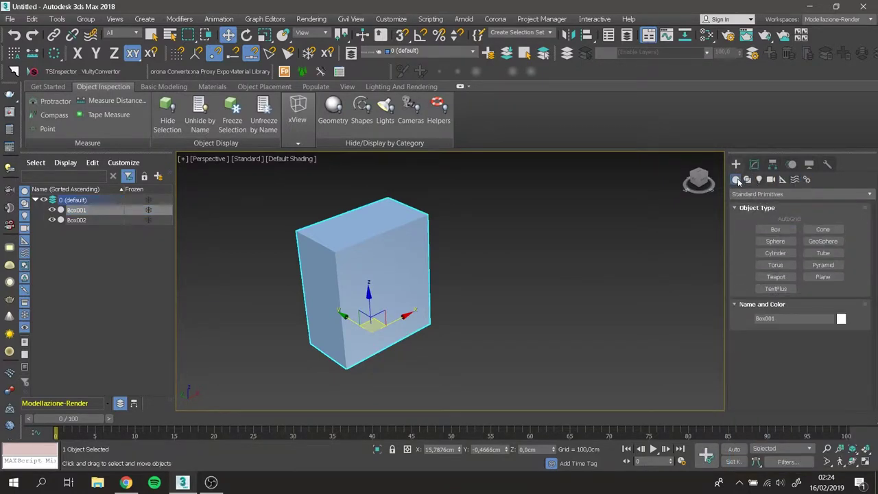
{"action": "left_click", "coordinate": [755, 194]}
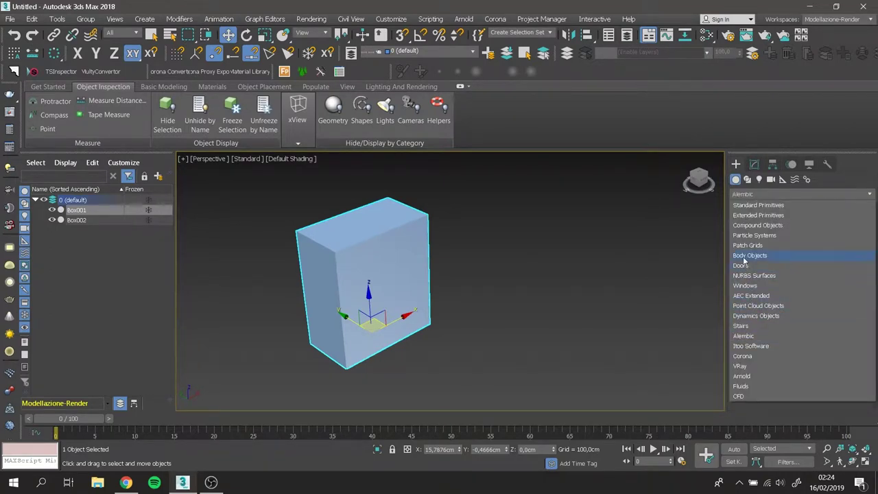
{"action": "left_click", "coordinate": [758, 225]}
{"action": "left_click", "coordinate": [750, 282]}
- Subtract Box002 from Box001 with Subtraction and deselect the hollow result
{"action": "scroll", "coordinate": [742, 343], "scroll_direction": "down", "scroll_amount": 5}
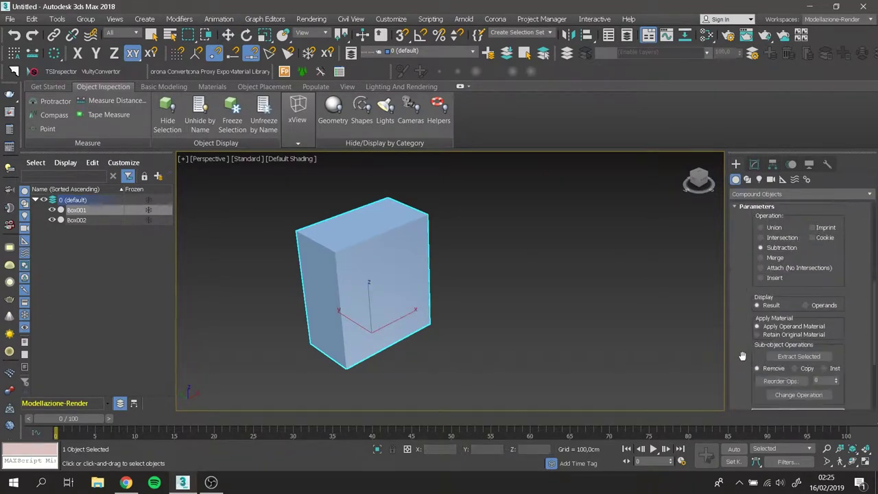
{"action": "scroll", "coordinate": [742, 355], "scroll_direction": "down", "scroll_amount": 5}
{"action": "scroll", "coordinate": [743, 355], "scroll_direction": "up", "scroll_amount": 5}
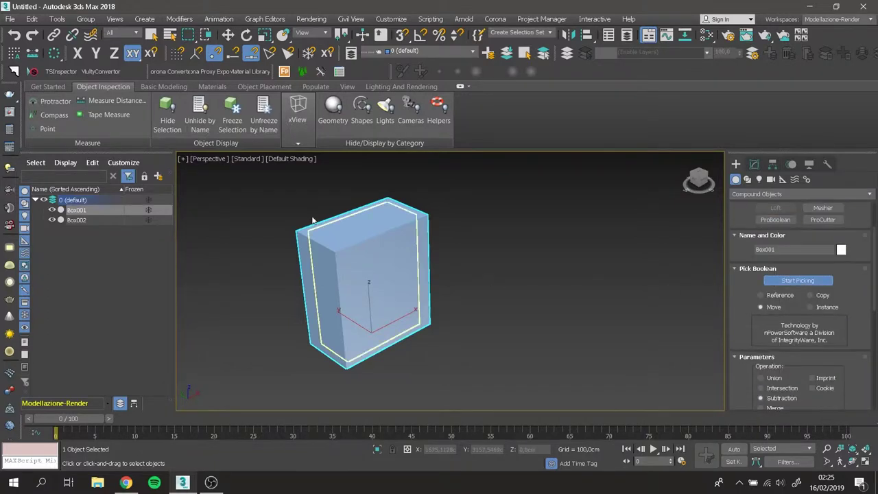
{"action": "left_click", "coordinate": [384, 226]}
{"action": "scroll", "coordinate": [748, 344], "scroll_direction": "down", "scroll_amount": 5}
{"action": "scroll", "coordinate": [762, 364], "scroll_direction": "up", "scroll_amount": 1}
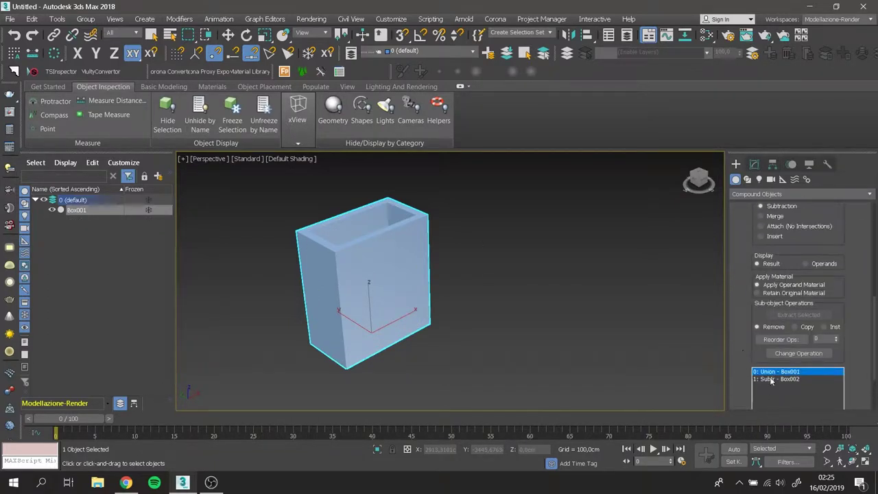
{"action": "left_click", "coordinate": [233, 352]}
- Set the drone photo from the tower footage folder as the viewport background
{"action": "key", "text": "w"}
{"action": "left_click", "coordinate": [183, 159]}
{"action": "left_click", "coordinate": [260, 273]}
{"action": "left_click", "coordinate": [341, 105]}
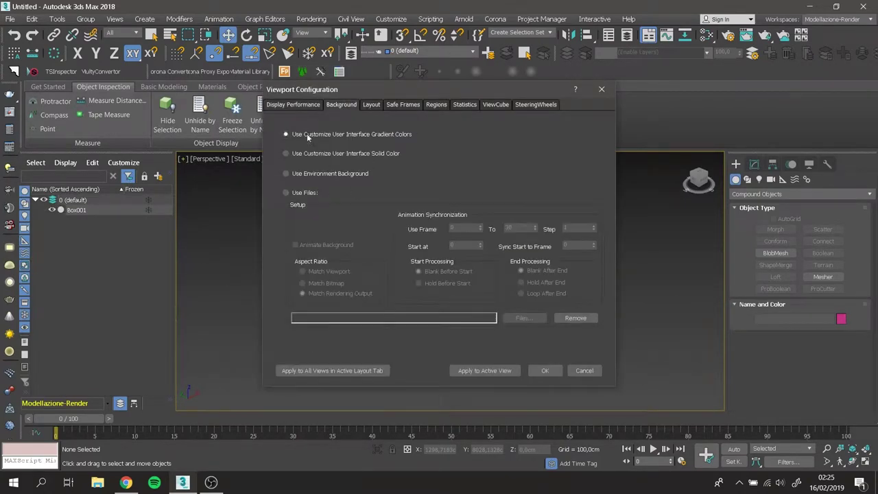
{"action": "left_click", "coordinate": [302, 192]}
{"action": "left_click", "coordinate": [542, 318]}
{"action": "left_click", "coordinate": [303, 271]}
{"action": "double_click", "coordinate": [364, 236]}
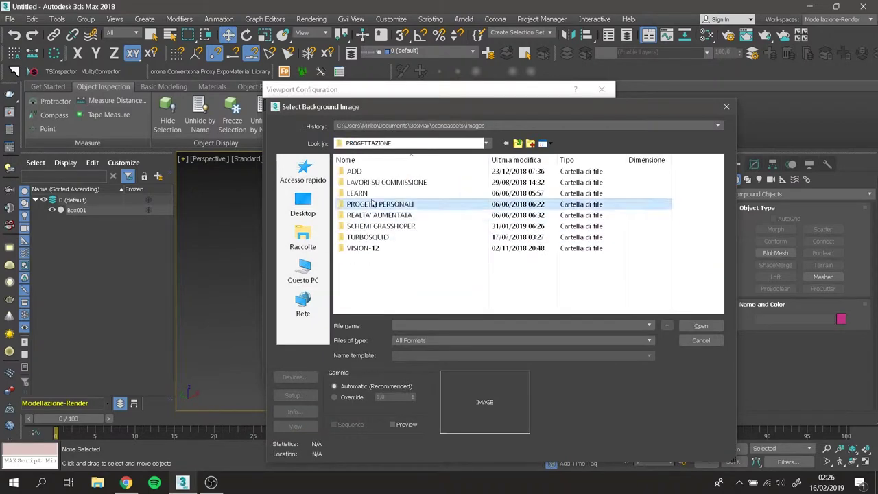
{"action": "double_click", "coordinate": [364, 262]}
{"action": "double_click", "coordinate": [364, 192]}
{"action": "left_click", "coordinate": [700, 325]}
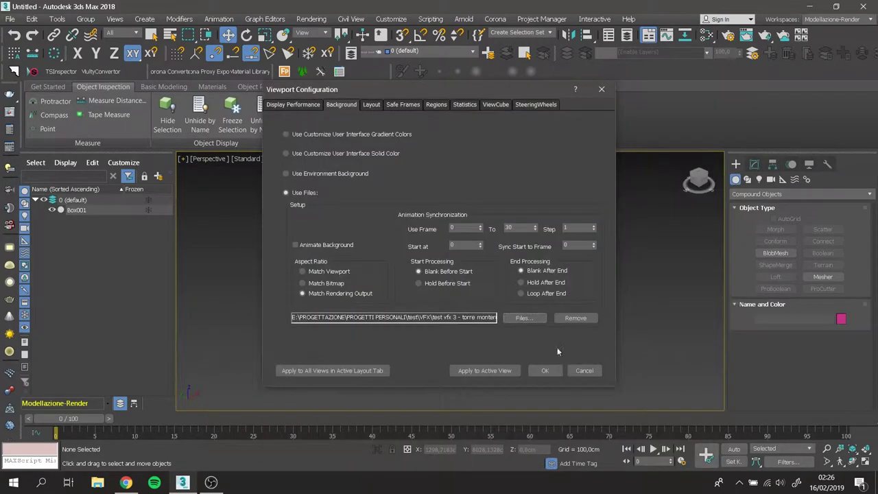
{"action": "left_click", "coordinate": [508, 370]}
{"action": "left_click", "coordinate": [827, 164]}
- Open Perspective Match, show its vanishing lines and align the blue line to the tower
{"action": "left_click", "coordinate": [799, 230]}
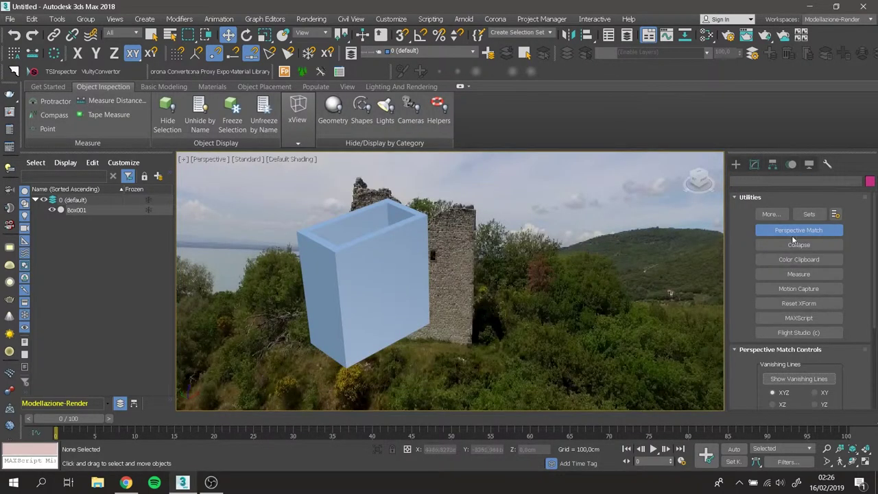
{"action": "scroll", "coordinate": [798, 309], "scroll_direction": "down", "scroll_amount": 1}
{"action": "left_click", "coordinate": [799, 352]}
{"action": "left_click_drag", "start_coordinate": [420, 348], "coordinate": [394, 320]}
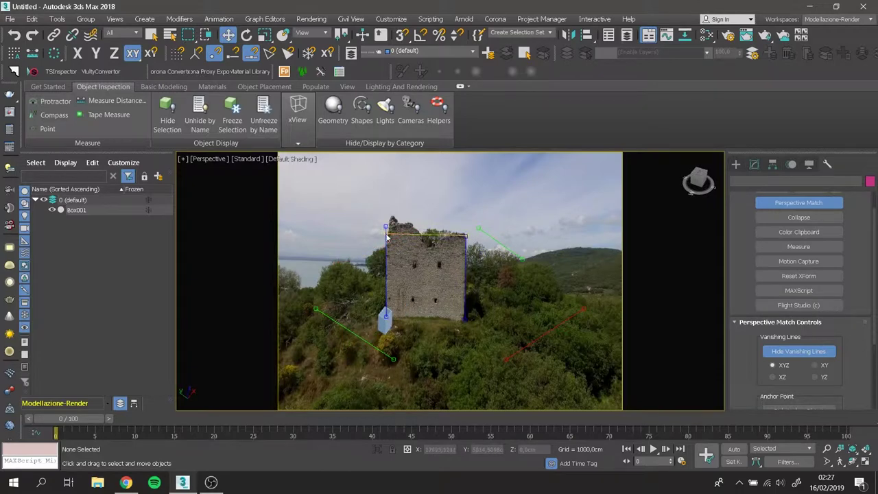
- Align the red vanishing line with the tower base and fit the box over the tower's front face
{"action": "left_click_drag", "start_coordinate": [511, 364], "coordinate": [588, 319]}
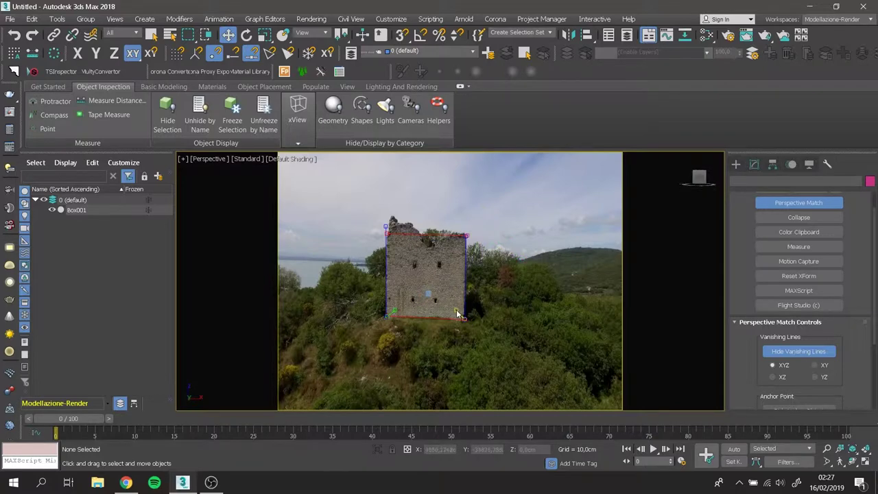
{"action": "left_click_drag", "start_coordinate": [437, 302], "coordinate": [403, 284]}
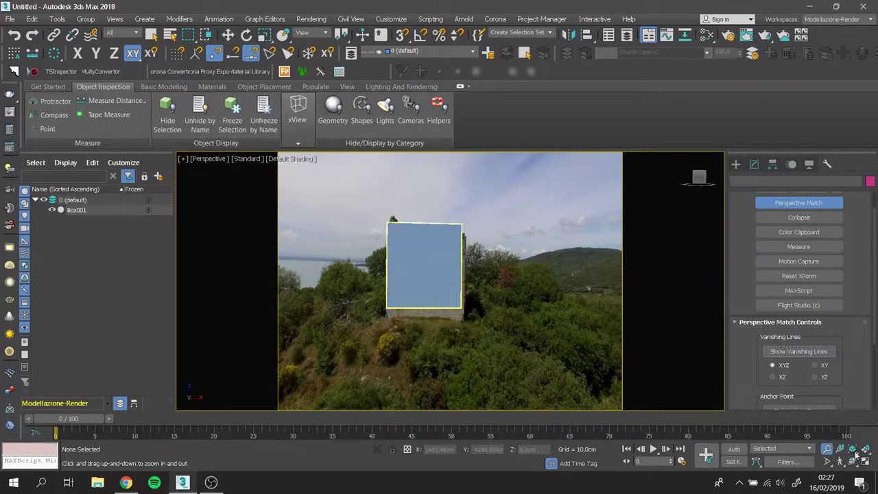
{"action": "left_click_drag", "start_coordinate": [489, 281], "coordinate": [496, 279]}
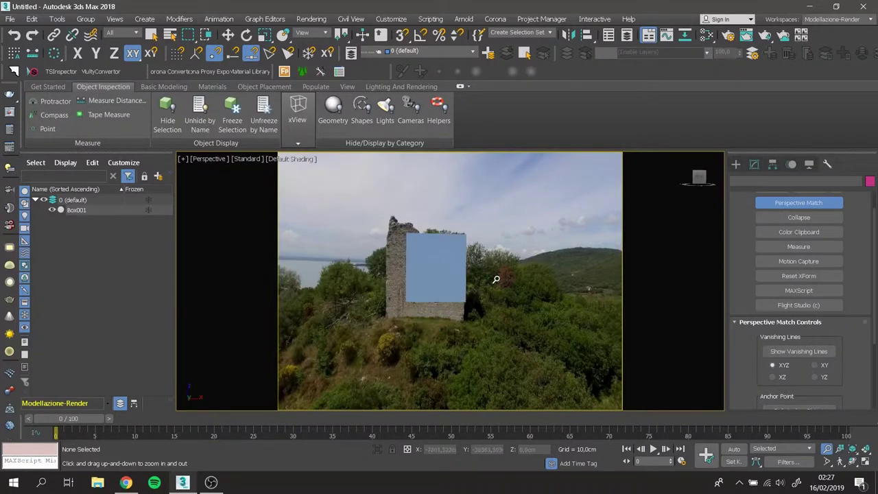
{"action": "right_click", "coordinate": [495, 277]}
- Pan and zoom the view to check the box against the tower photo
{"action": "middle_click_drag", "start_coordinate": [490, 291], "coordinate": [480, 297]}
{"action": "key", "text": "alt+z"}
{"action": "left_click_drag", "start_coordinate": [481, 297], "coordinate": [494, 301]}
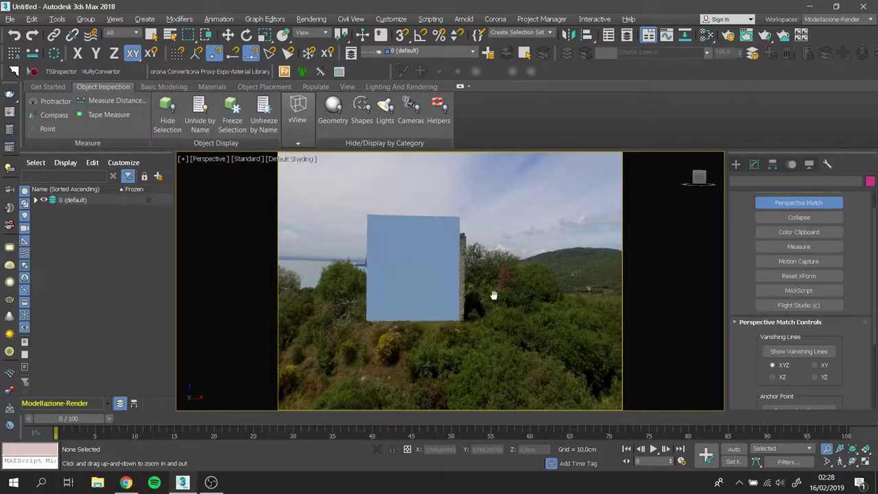
{"action": "left_click_drag", "start_coordinate": [495, 297], "coordinate": [494, 300]}
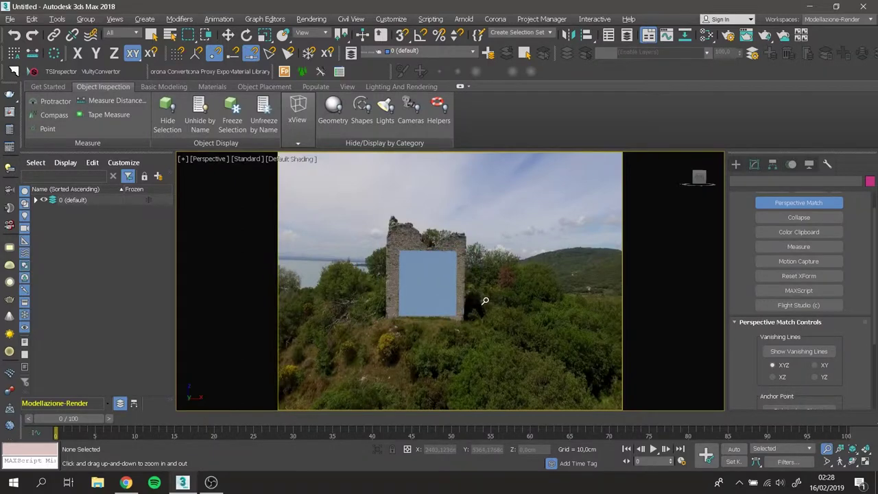
{"action": "left_click", "coordinate": [211, 162]}
{"action": "left_click", "coordinate": [183, 159]}
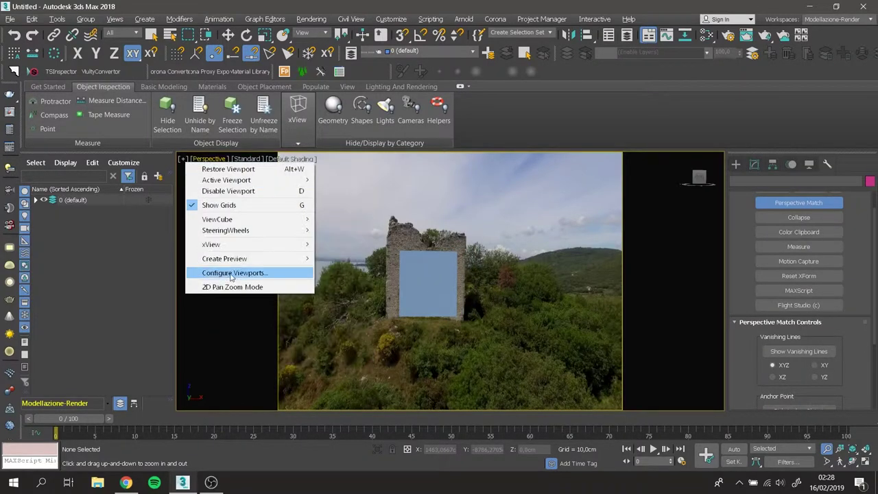
- Make the background photo fit the viewport and adjust the view of the box
{"action": "left_click", "coordinate": [257, 271]}
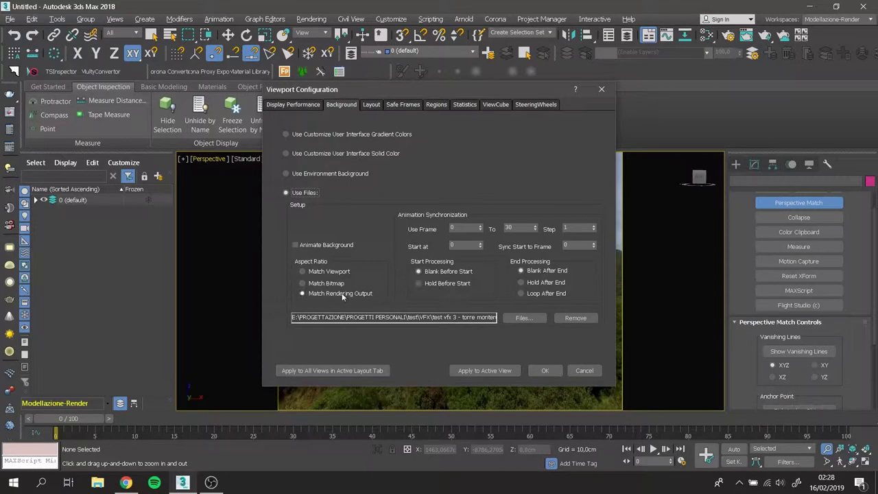
{"action": "left_click", "coordinate": [303, 272]}
{"action": "left_click", "coordinate": [545, 370]}
{"action": "mouse_move", "coordinate": [464, 284]}
{"action": "left_mouse_down"}
{"action": "mouse_move", "coordinate": [466, 292]}
{"action": "mouse_move", "coordinate": [443, 283]}
{"action": "left_mouse_up"}
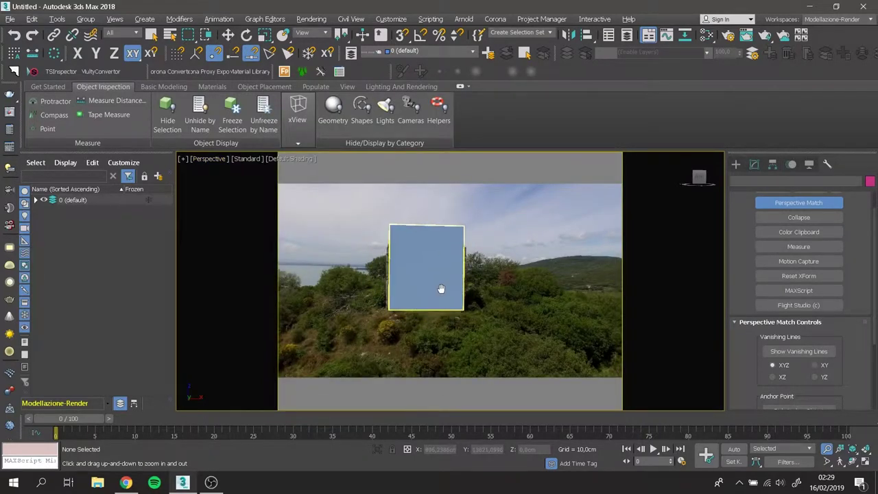
- Toggle Box001's visibility in the layer list, then orbit to see the box in 3D
{"action": "left_click", "coordinate": [35, 199]}
{"action": "left_click", "coordinate": [45, 210]}
{"action": "left_click", "coordinate": [45, 210]}
{"action": "left_click", "coordinate": [45, 210]}
{"action": "left_click", "coordinate": [46, 210]}
{"action": "left_click", "coordinate": [45, 210]}
{"action": "left_click", "coordinate": [45, 210]}
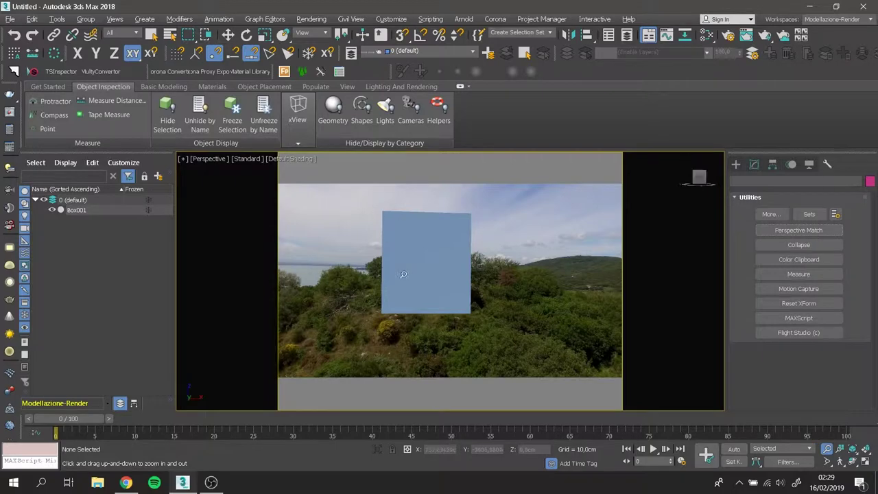
{"action": "middle_click_drag", "start_coordinate": [522, 272], "coordinate": [449, 308], "text": "alt"}
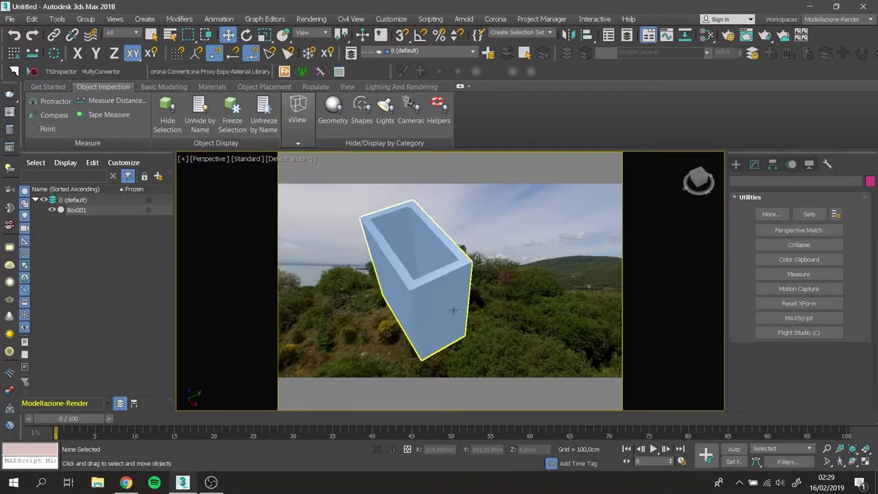
- Switch off the photo background in Viewport Configuration and confirm
{"action": "left_click", "coordinate": [184, 159]}
{"action": "left_click", "coordinate": [231, 273]}
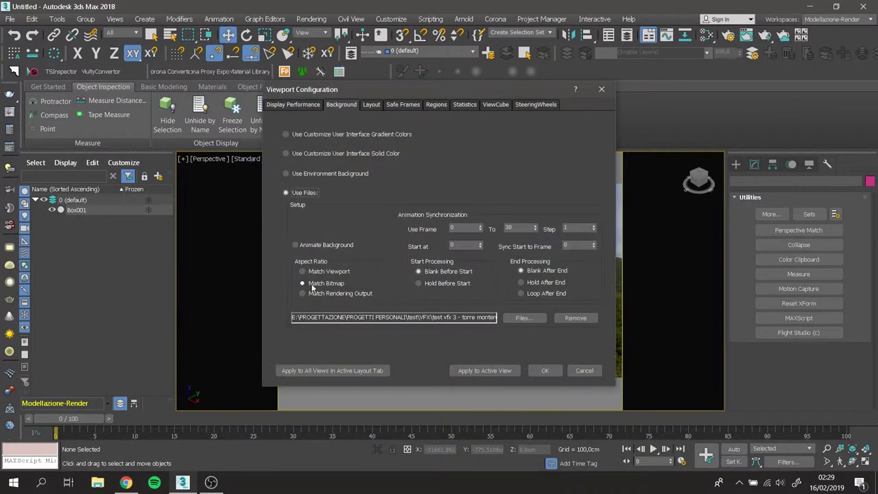
{"action": "left_click", "coordinate": [319, 134]}
{"action": "left_click", "coordinate": [544, 371]}
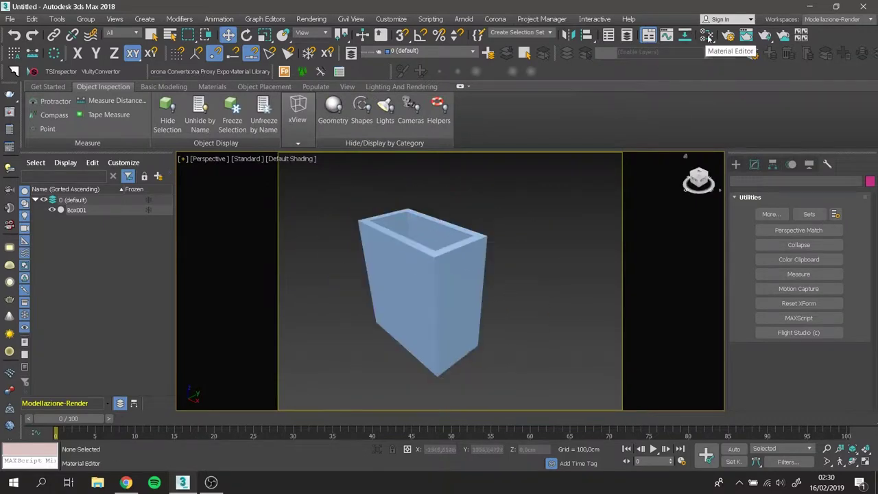
- Open the Slate Material Editor and browse Explorer to the tower texture folder under PROGETTAZIONE
{"action": "key", "text": "m"}
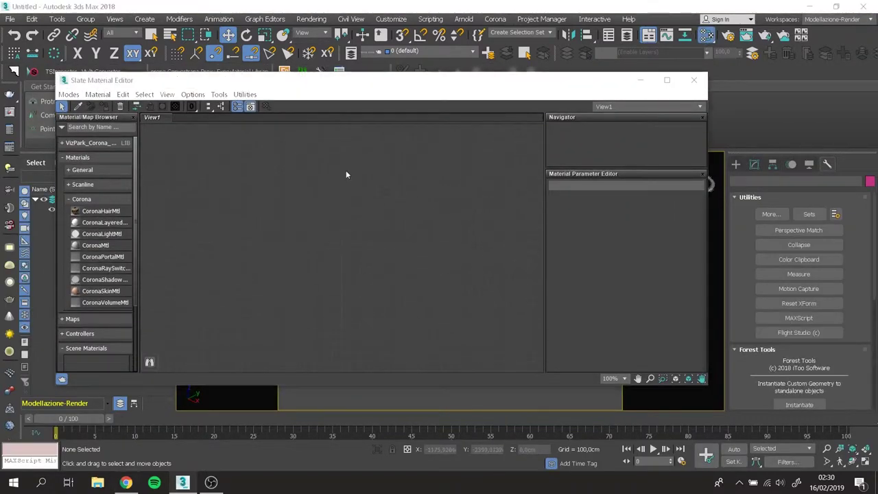
{"action": "key", "text": "super+e"}
{"action": "left_click", "coordinate": [176, 386]}
{"action": "double_click", "coordinate": [309, 184]}
{"action": "double_click", "coordinate": [304, 204]}
{"action": "double_click", "coordinate": [325, 216]}
{"action": "double_click", "coordinate": [290, 198]}
- Drag the four tower texture JPGs into the node view as bitmap nodes
{"action": "left_click_drag", "start_coordinate": [480, 61], "coordinate": [594, 158]}
{"action": "left_click_drag", "start_coordinate": [479, 295], "coordinate": [226, 179]}
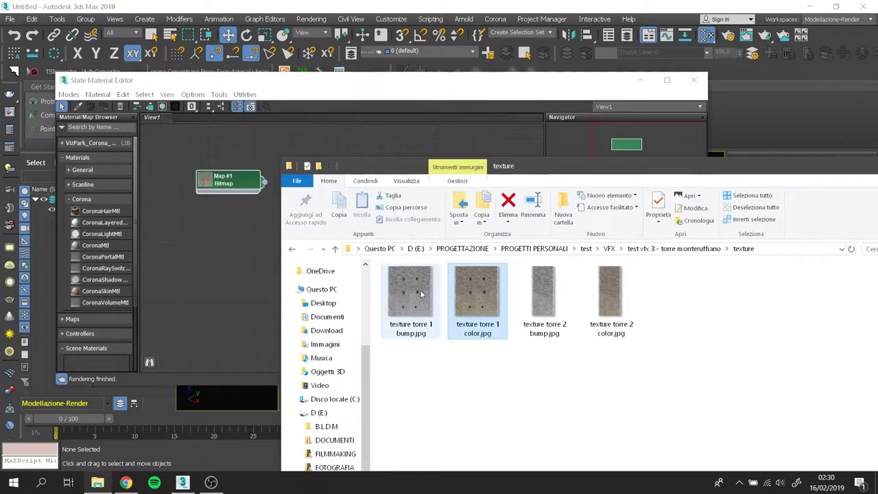
{"action": "left_click_drag", "start_coordinate": [410, 295], "coordinate": [226, 207]}
{"action": "left_click", "coordinate": [103, 484]}
{"action": "left_click_drag", "start_coordinate": [549, 295], "coordinate": [233, 291]}
{"action": "left_click_drag", "start_coordinate": [613, 295], "coordinate": [226, 254]}
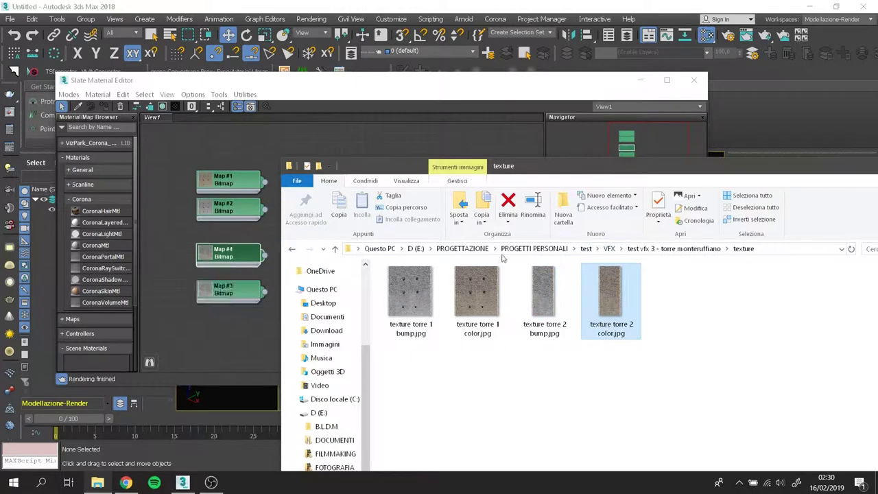
{"action": "left_click", "coordinate": [235, 126]}
- Add two Standard material nodes and name the first one 'fianco 1'
{"action": "left_click", "coordinate": [76, 185]}
{"action": "left_click_drag", "start_coordinate": [94, 196], "coordinate": [402, 151]}
{"action": "left_click_drag", "start_coordinate": [229, 255], "coordinate": [230, 309]}
{"action": "left_click_drag", "start_coordinate": [94, 196], "coordinate": [402, 305]}
{"action": "double_click", "coordinate": [401, 151]}
{"action": "type", "text": "fianco 1"}
{"action": "key", "text": "Return"}
- Open the second material's parameters, then shrink and move the editor to reveal the box
{"action": "double_click", "coordinate": [390, 312]}
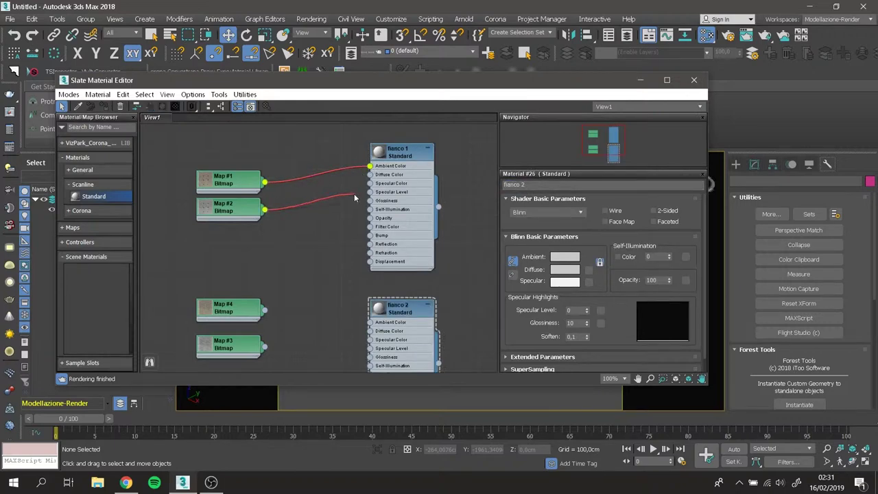
{"action": "scroll", "coordinate": [279, 315], "scroll_direction": "down", "scroll_amount": 2}
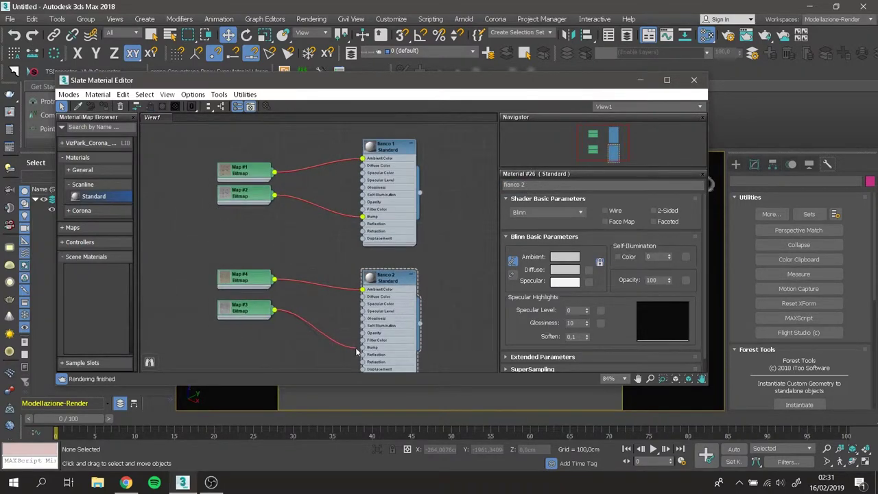
{"action": "left_click_drag", "start_coordinate": [699, 380], "coordinate": [565, 351]}
{"action": "middle_click_drag", "start_coordinate": [412, 240], "coordinate": [335, 218]}
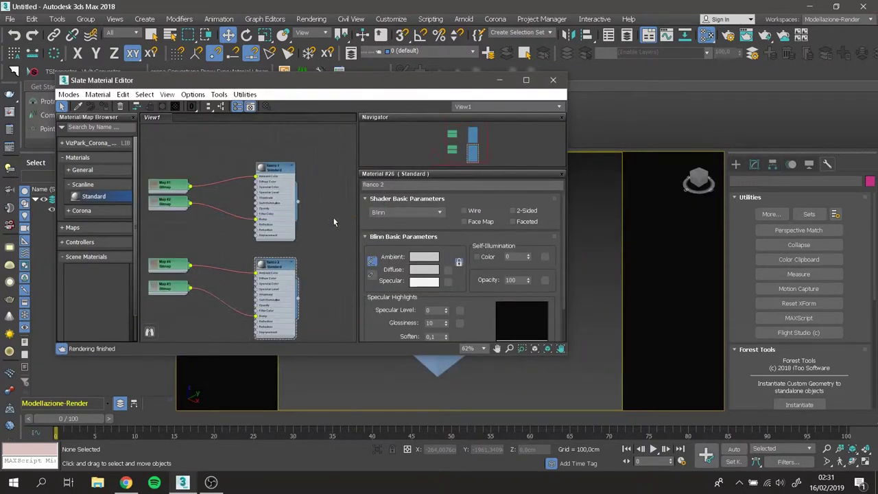
{"action": "scroll", "coordinate": [255, 186], "scroll_direction": "up", "scroll_amount": 1}
{"action": "scroll", "coordinate": [226, 184], "scroll_direction": "down", "scroll_amount": 3}
{"action": "left_click_drag", "start_coordinate": [507, 84], "coordinate": [491, 259]}
{"action": "left_click", "coordinate": [490, 258]}
{"action": "right_click", "coordinate": [115, 203]}
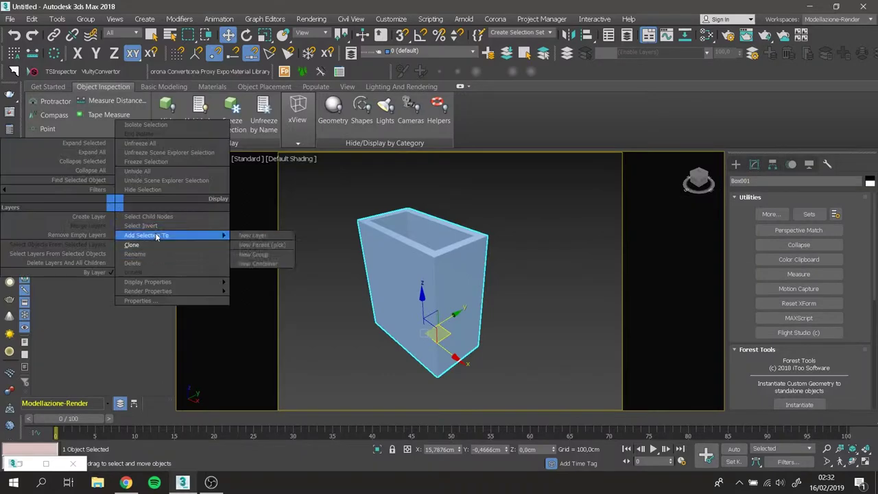
- Convert the box to an editable poly and select one of its wall faces
{"action": "right_click", "coordinate": [463, 254]}
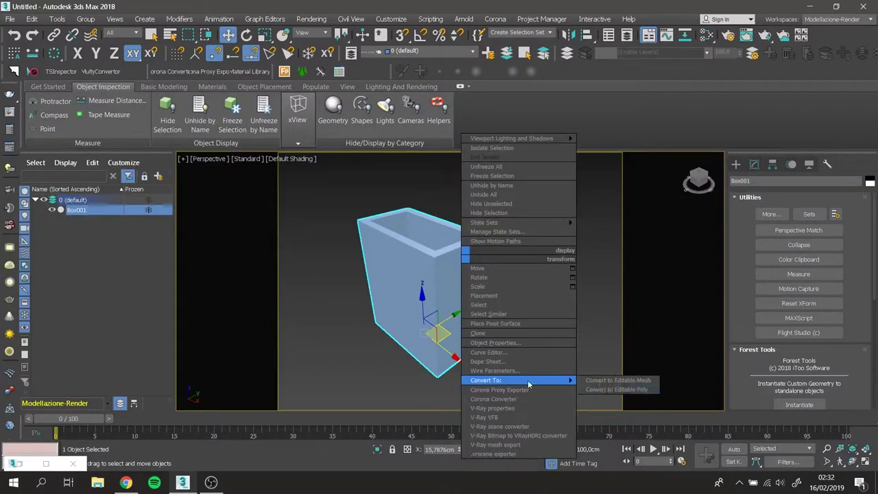
{"action": "left_click", "coordinate": [604, 386]}
{"action": "left_click", "coordinate": [432, 285]}
{"action": "key", "text": "m"}
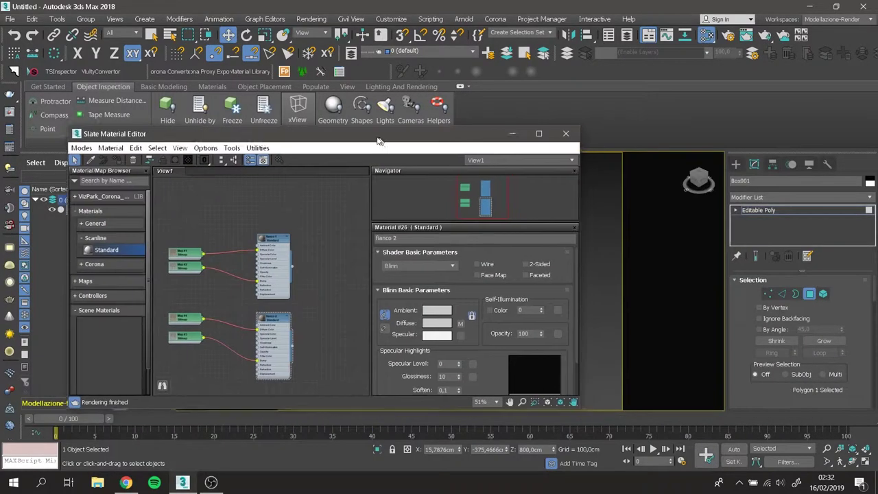
- Assign the fianco 2 material to the selected faces and select another side face
{"action": "right_click", "coordinate": [248, 233]}
{"action": "left_click", "coordinate": [301, 189]}
{"action": "mouse_move", "coordinate": [275, 127]}
{"action": "left_mouse_down"}
{"action": "mouse_move", "coordinate": [295, 343]}
{"action": "mouse_move", "coordinate": [295, 122]}
{"action": "left_mouse_up"}
{"action": "right_click", "coordinate": [275, 240]}
{"action": "right_click", "coordinate": [265, 304]}
{"action": "right_click", "coordinate": [278, 302]}
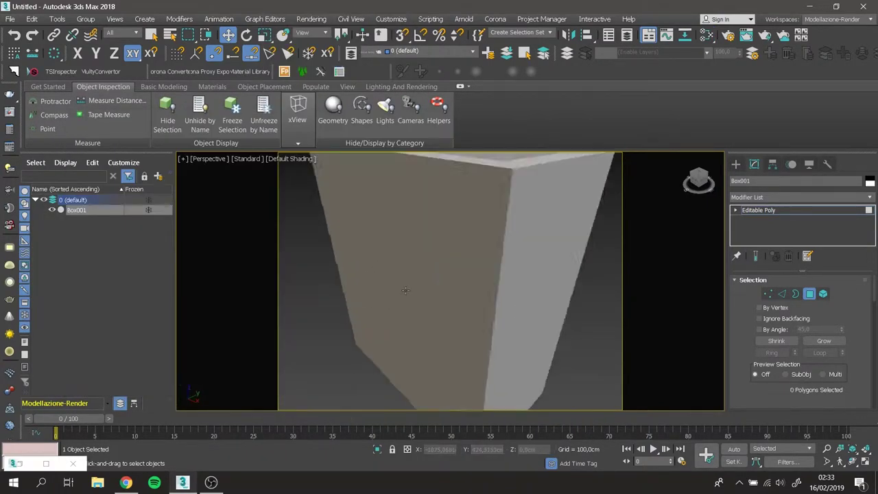
{"action": "scroll", "coordinate": [405, 290], "scroll_direction": "down", "scroll_amount": 5}
{"action": "left_click", "coordinate": [446, 211]}
{"action": "key", "text": "m"}
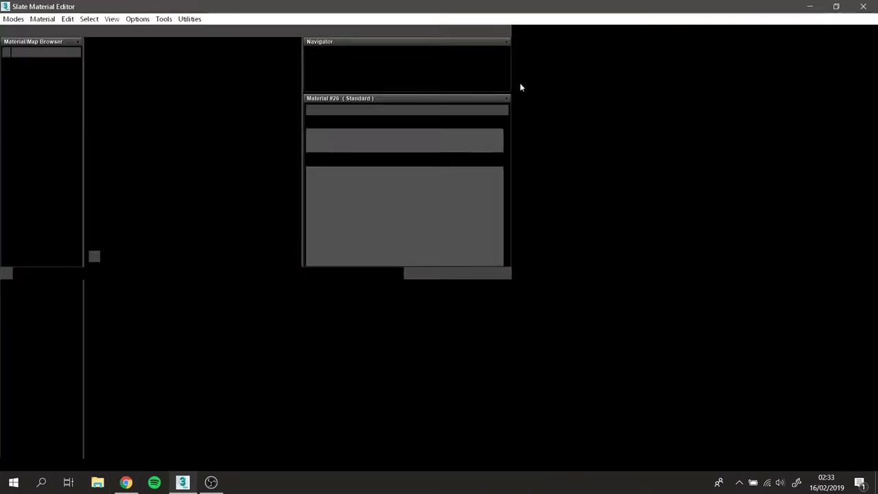
- Show the fianco 1 material realistically in the viewport on the box
{"action": "middle_click_drag", "start_coordinate": [412, 205], "coordinate": [433, 224], "text": "alt"}
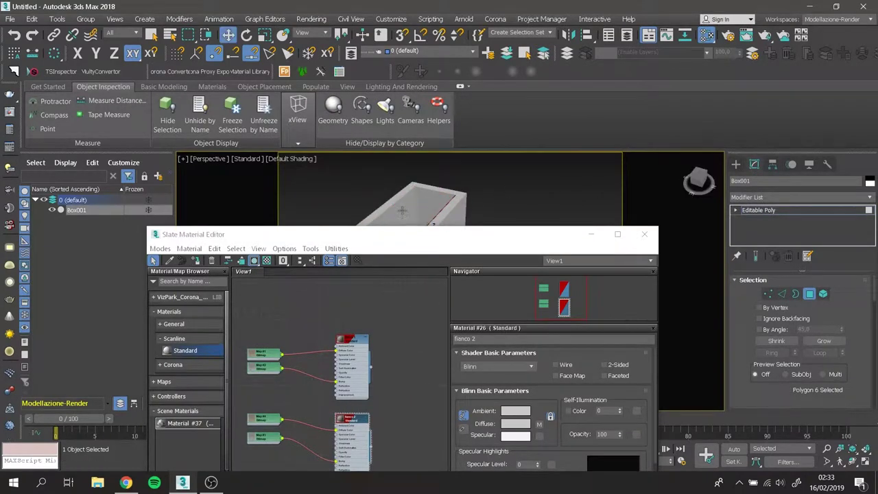
{"action": "middle_click_drag", "start_coordinate": [535, 197], "coordinate": [521, 206], "text": "alt"}
{"action": "right_click", "coordinate": [356, 341]}
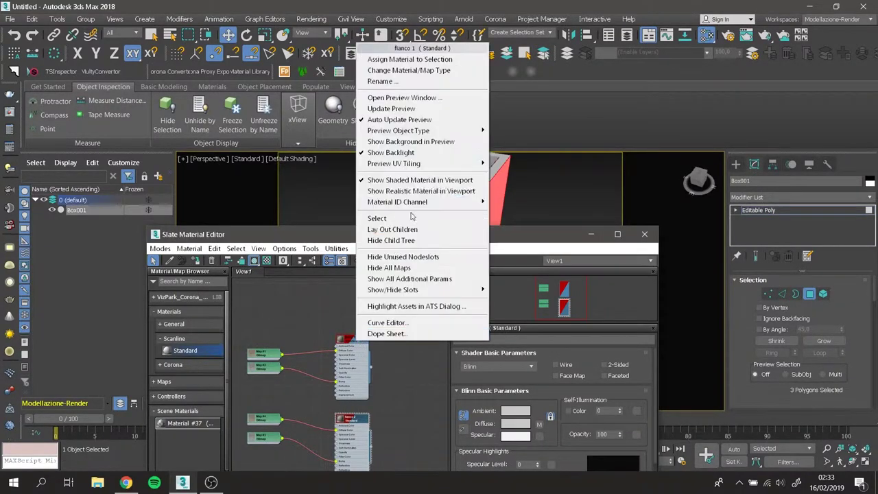
{"action": "left_click", "coordinate": [410, 191]}
{"action": "left_click", "coordinate": [420, 209]}
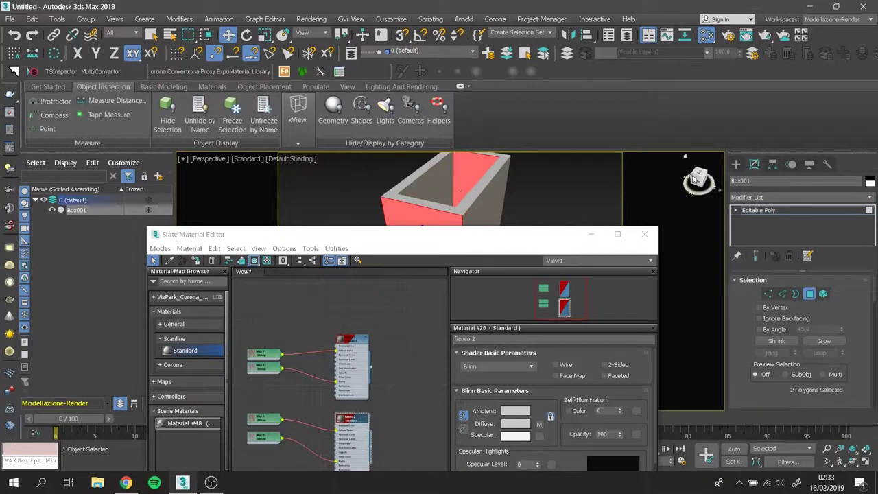
- Clear the polygon selection and close the Slate Material Editor
{"action": "left_click_drag", "start_coordinate": [694, 180], "coordinate": [704, 186]}
{"action": "left_click", "coordinate": [341, 213]}
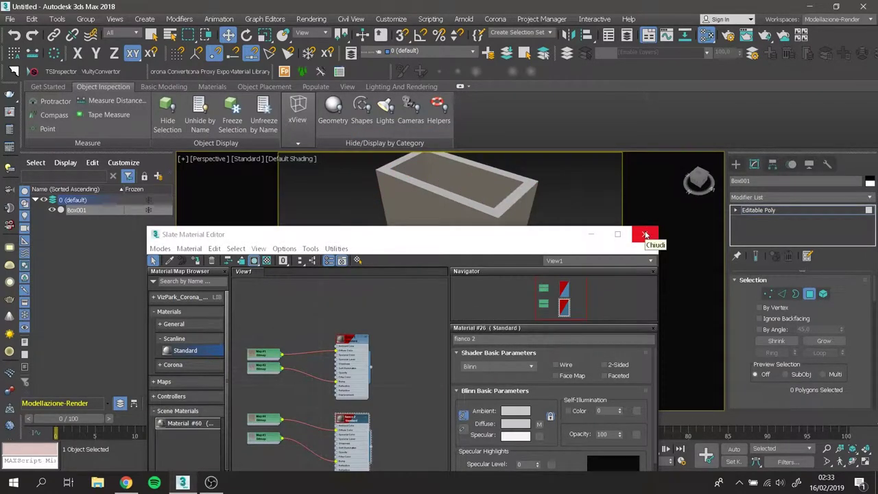
{"action": "left_click", "coordinate": [645, 235]}
{"action": "middle_click_drag", "start_coordinate": [439, 288], "coordinate": [428, 412], "text": "alt"}
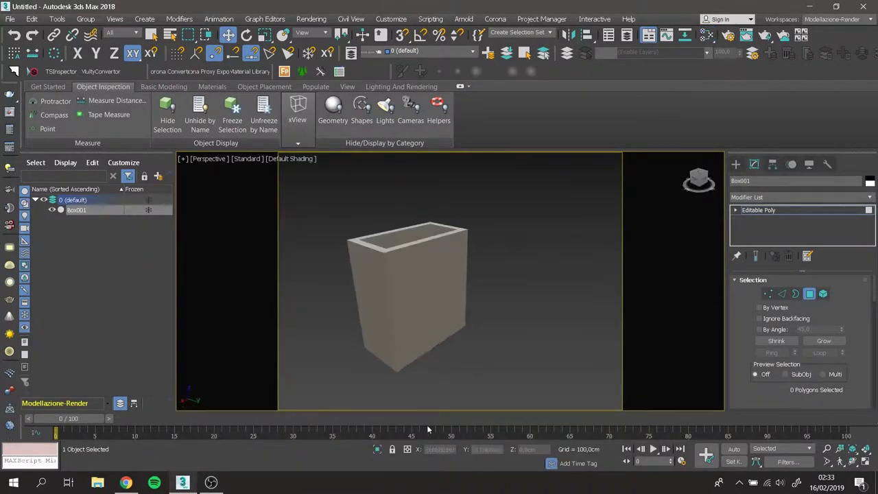
- Add a Box UVW Map modifier to the box with a height of 1600 cm
{"action": "left_click", "coordinate": [801, 197]}
{"action": "scroll", "coordinate": [772, 329], "scroll_direction": "down", "scroll_amount": 5}
{"action": "scroll", "coordinate": [772, 356], "scroll_direction": "down", "scroll_amount": 5}
{"action": "left_click", "coordinate": [772, 366]}
{"action": "scroll", "coordinate": [844, 343], "scroll_direction": "down", "scroll_amount": 3}
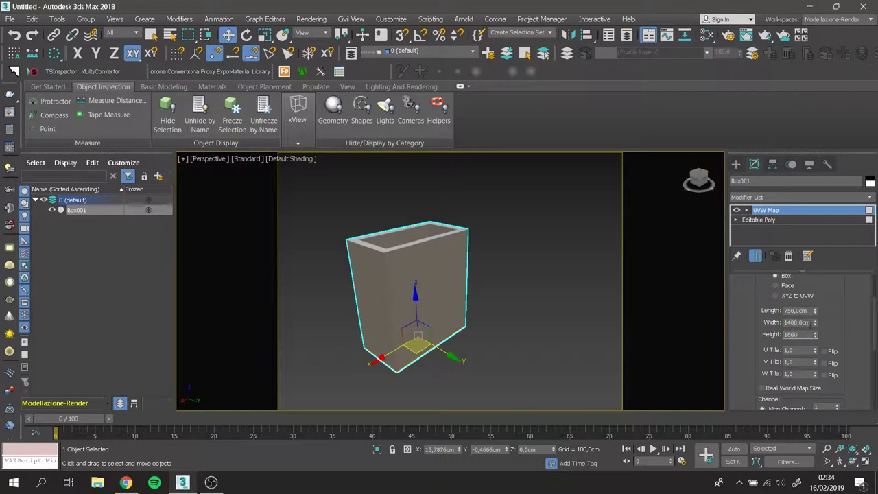
{"action": "left_click", "coordinate": [469, 335]}
{"action": "left_click", "coordinate": [418, 302]}
{"action": "left_click", "coordinate": [421, 285]}
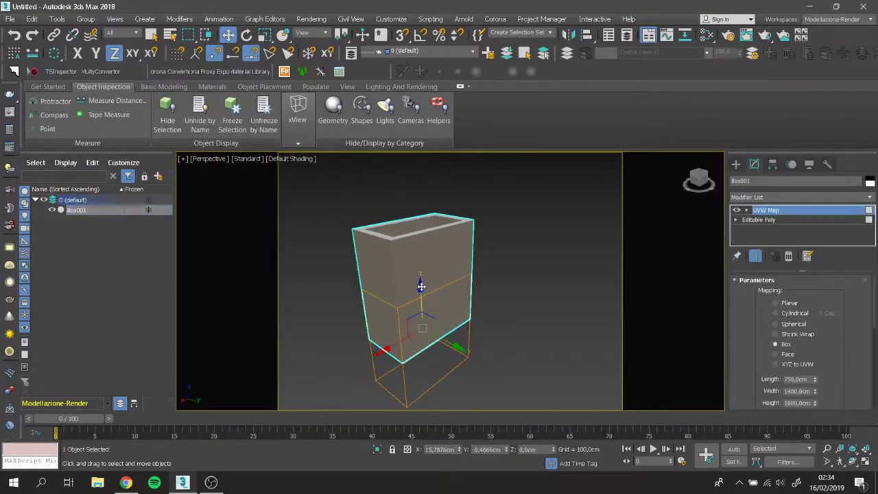
- Collapse the UVW Map modifier into the Editable Poly and reopen the material editor
{"action": "scroll", "coordinate": [791, 313], "scroll_direction": "down", "scroll_amount": 3}
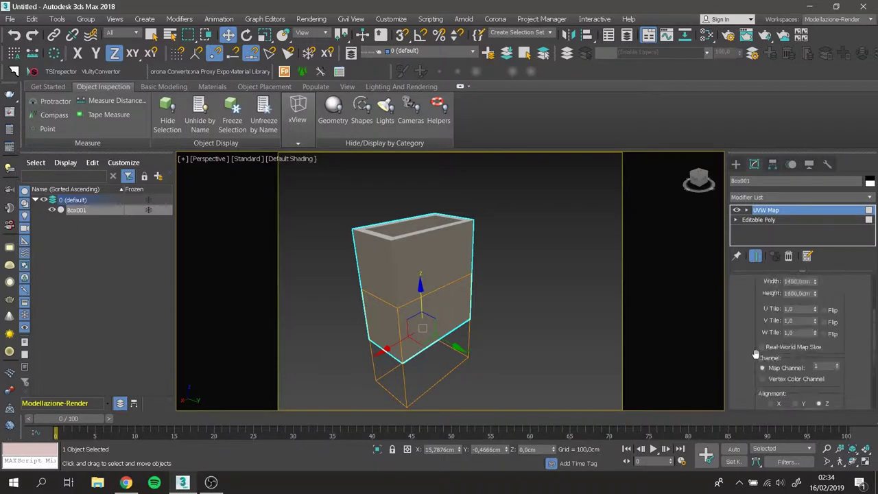
{"action": "right_click", "coordinate": [761, 210]}
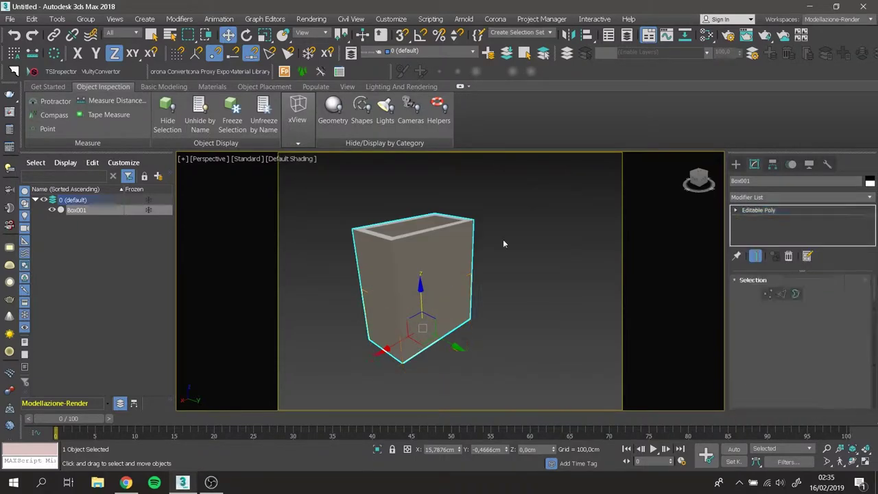
{"action": "left_click", "coordinate": [531, 196]}
{"action": "key", "text": "m"}
{"action": "scroll", "coordinate": [288, 325], "scroll_direction": "up", "scroll_amount": 5}
- Add a Physical Material node from the General materials beside fianco 2 and preview it
{"action": "scroll", "coordinate": [289, 325], "scroll_direction": "down", "scroll_amount": 2}
{"action": "scroll", "coordinate": [288, 325], "scroll_direction": "down", "scroll_amount": 1}
{"action": "middle_click_drag", "start_coordinate": [272, 374], "coordinate": [309, 363]}
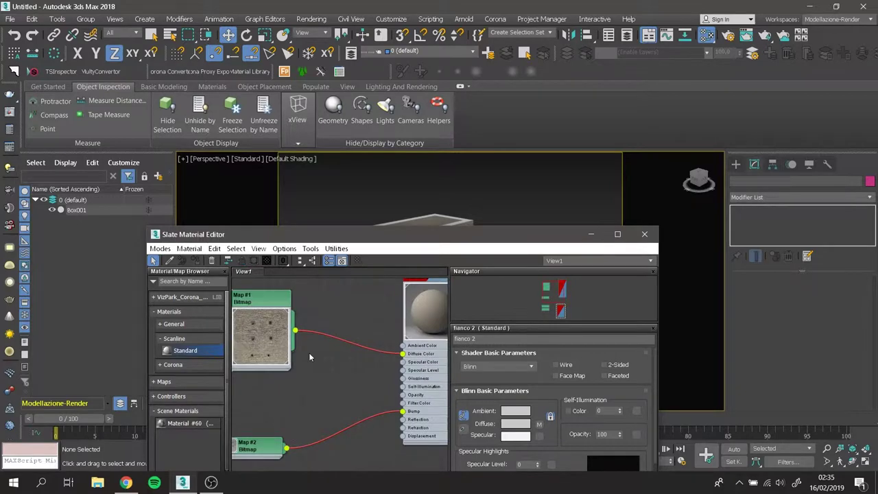
{"action": "scroll", "coordinate": [308, 363], "scroll_direction": "down", "scroll_amount": 2}
{"action": "left_click", "coordinate": [163, 324]}
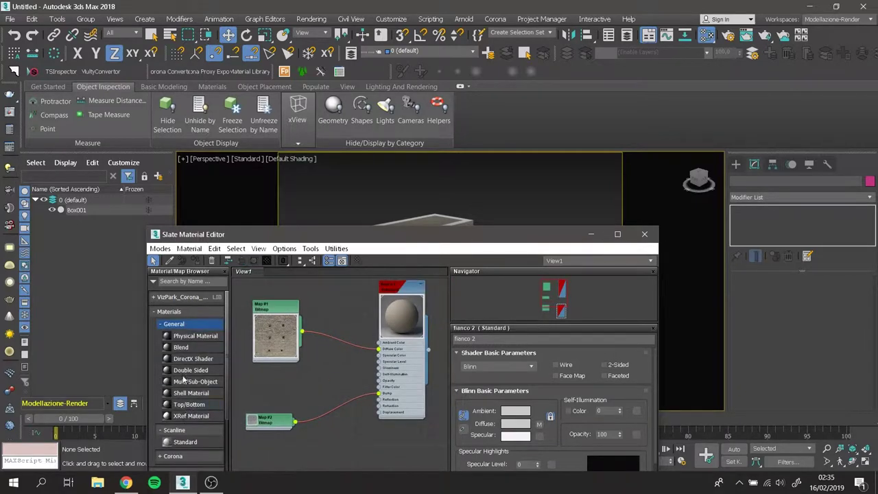
{"action": "double_click", "coordinate": [195, 336]}
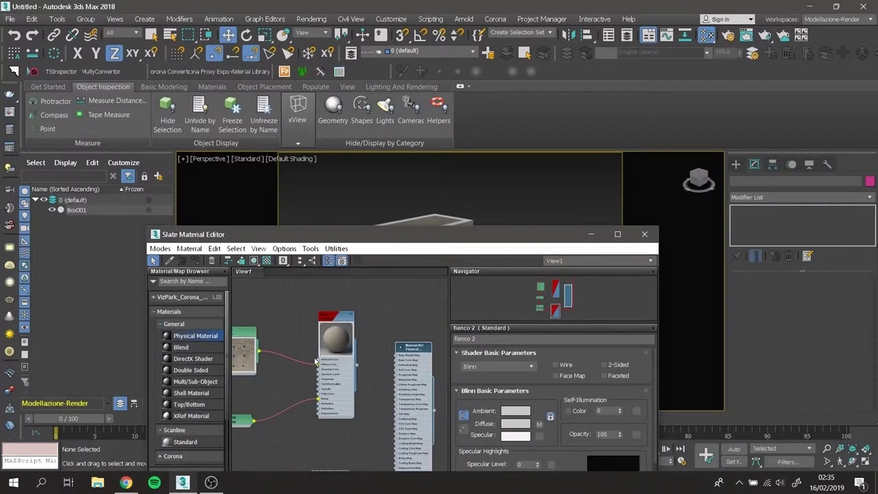
{"action": "left_click", "coordinate": [393, 316]}
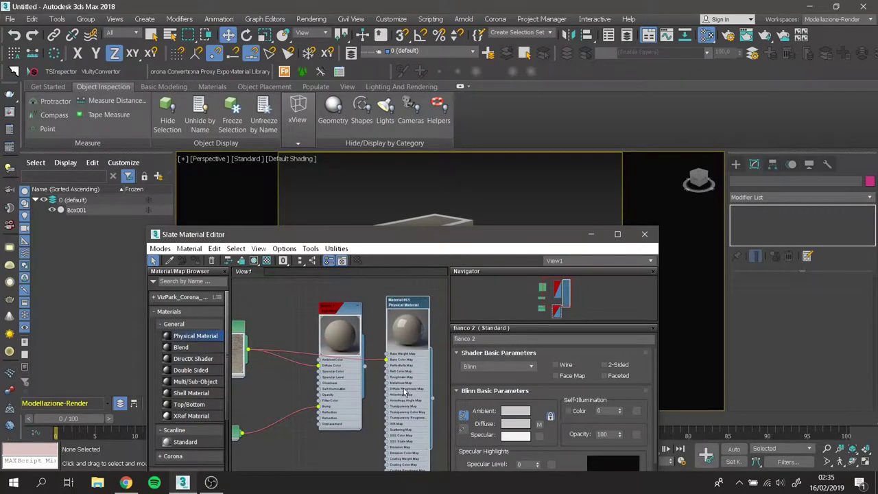
- Delete the new Physical Material node and close the material editor
{"action": "key", "text": "Delete"}
{"action": "left_click", "coordinate": [645, 234]}
{"action": "left_click", "coordinate": [735, 164]}
{"action": "left_click", "coordinate": [759, 179]}
- Place a standard Omni light (Omni001) in the scene
{"action": "left_click", "coordinate": [796, 194]}
{"action": "left_click", "coordinate": [745, 214]}
{"action": "left_click", "coordinate": [776, 254]}
{"action": "left_click", "coordinate": [570, 330]}
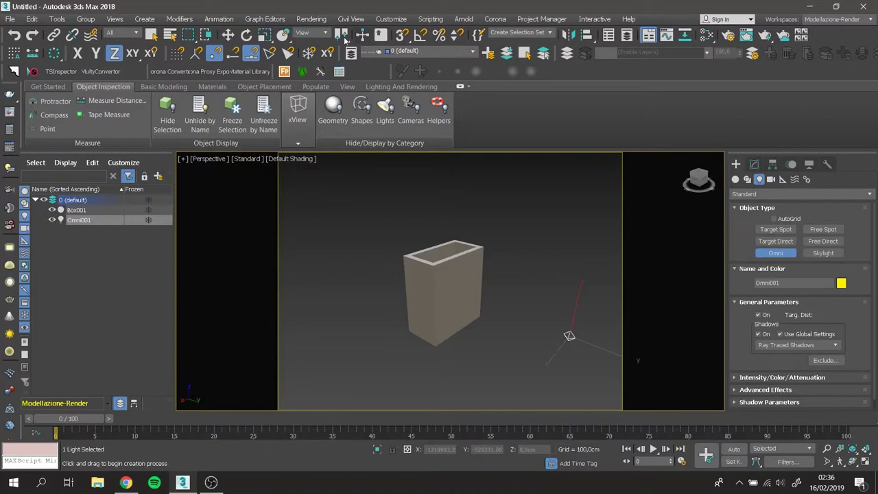
{"action": "left_click", "coordinate": [574, 327]}
- Switch the renderer to Scanline and render the box
{"action": "left_click", "coordinate": [783, 35]}
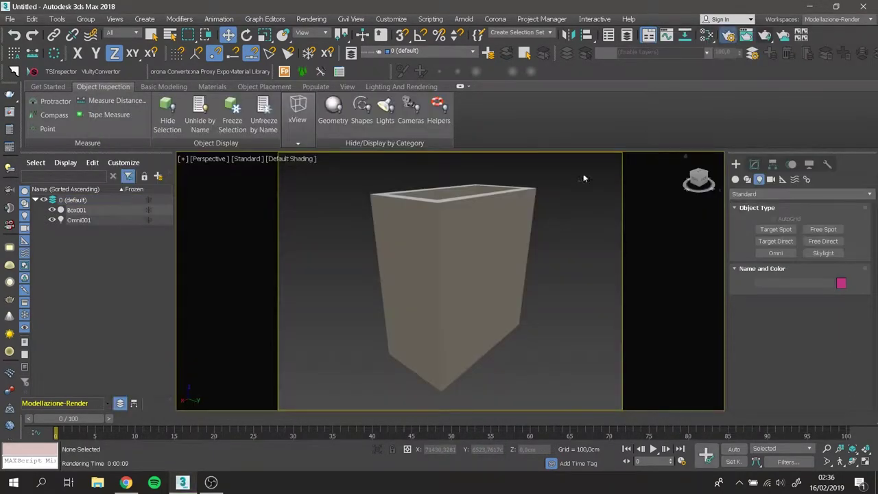
{"action": "key", "text": "F10"}
{"action": "left_click", "coordinate": [717, 114]}
{"action": "left_click", "coordinate": [714, 180]}
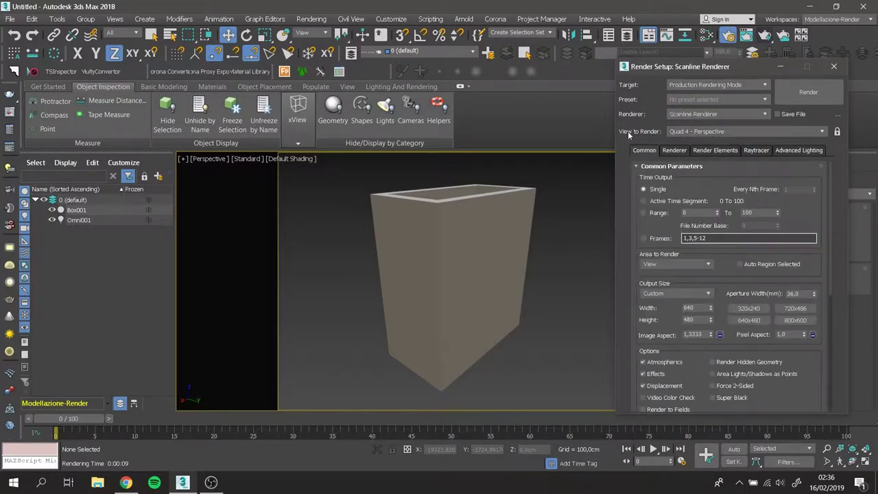
{"action": "scroll", "coordinate": [638, 309], "scroll_direction": "down", "scroll_amount": 10}
{"action": "left_click", "coordinate": [797, 385]}
{"action": "left_click", "coordinate": [732, 316]}
{"action": "left_click", "coordinate": [808, 91]}
{"action": "left_click_drag", "start_coordinate": [685, 82], "coordinate": [529, 91]}
{"action": "left_click", "coordinate": [626, 90]}
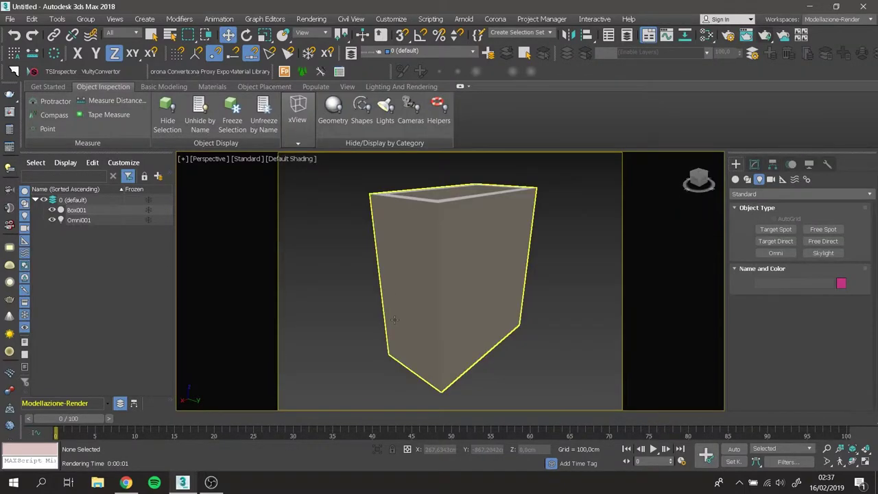
- Reopen the Slate Material Editor on the fianco 2 material
{"action": "left_click", "coordinate": [418, 254]}
{"action": "left_click", "coordinate": [339, 277]}
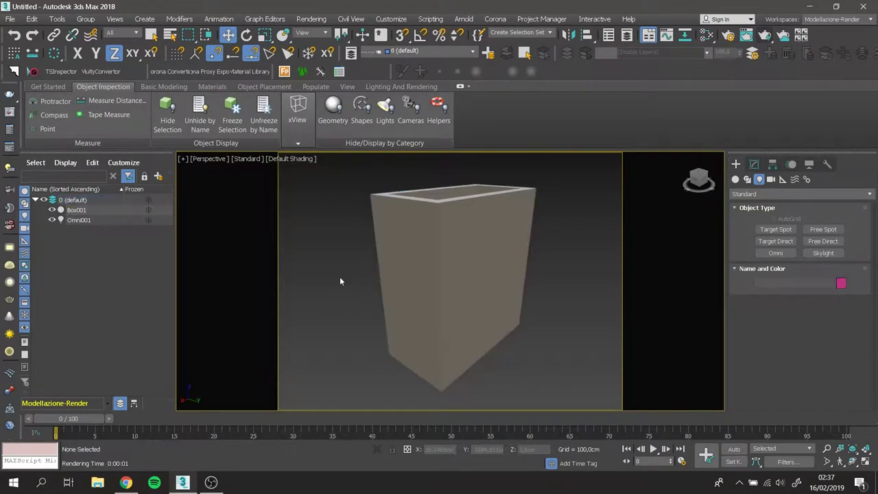
{"action": "left_click", "coordinate": [292, 159]}
{"action": "left_click", "coordinate": [663, 80]}
{"action": "left_click", "coordinate": [707, 34]}
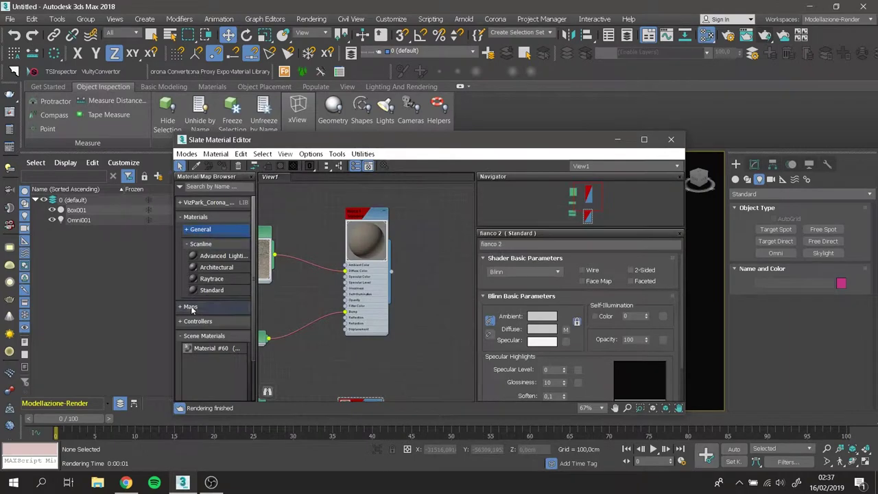
- Remove the stray Physical Material node and reopen the material editor
{"action": "left_click_drag", "start_coordinate": [220, 245], "coordinate": [417, 255]}
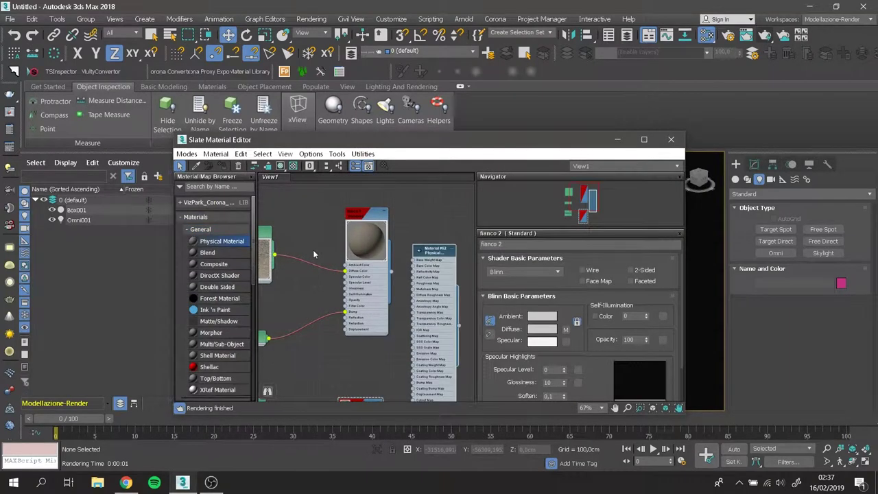
{"action": "key", "text": "Delete"}
{"action": "left_click", "coordinate": [671, 139]}
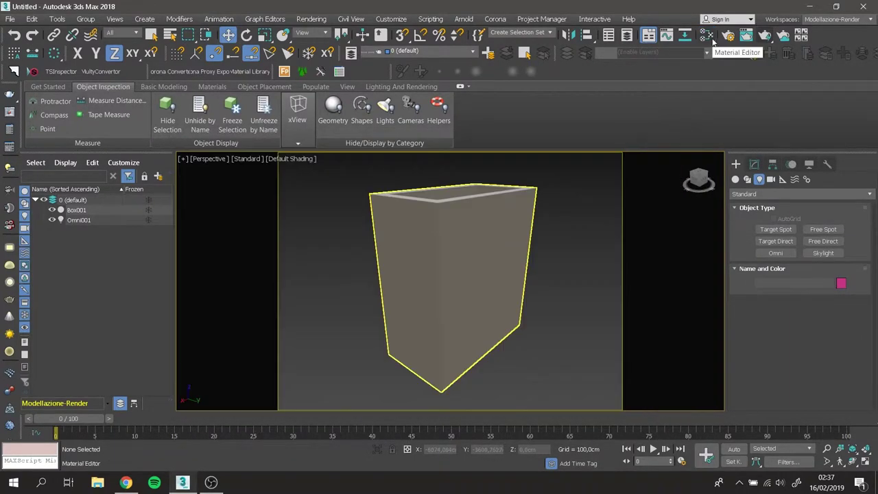
{"action": "left_click", "coordinate": [729, 35]}
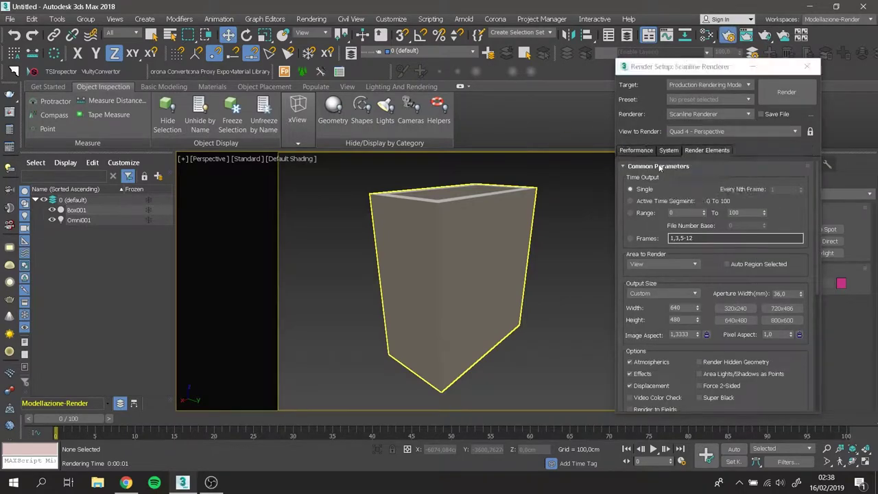
{"action": "left_click", "coordinate": [804, 64]}
{"action": "key", "text": "m"}
- Give the fianco 2 bitmaps real-world size: Map #1 1400 × 1600 cm, Map #2 width 750 cm
{"action": "scroll", "coordinate": [221, 245], "scroll_direction": "down", "scroll_amount": 5}
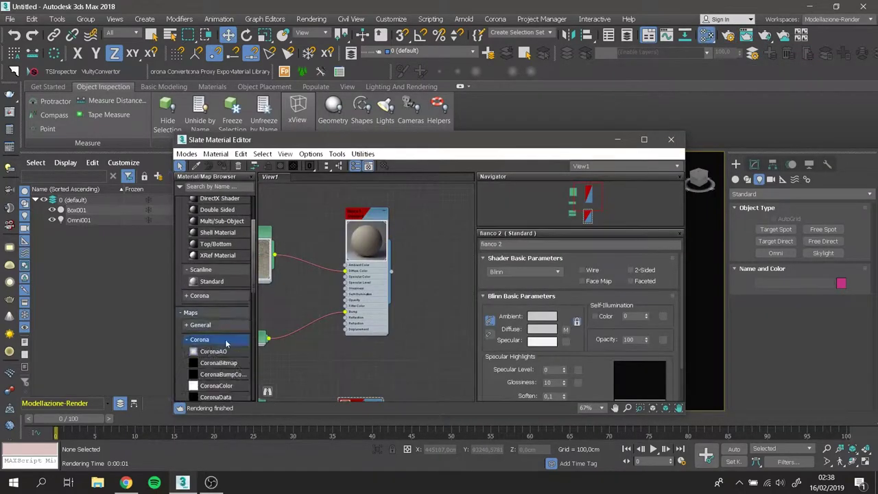
{"action": "scroll", "coordinate": [220, 245], "scroll_direction": "down", "scroll_amount": 3}
{"action": "scroll", "coordinate": [221, 322], "scroll_direction": "up", "scroll_amount": 5}
{"action": "scroll", "coordinate": [222, 323], "scroll_direction": "up", "scroll_amount": 5}
{"action": "scroll", "coordinate": [222, 309], "scroll_direction": "down", "scroll_amount": 3}
{"action": "mouse_move", "coordinate": [213, 315]}
{"action": "left_mouse_down"}
{"action": "mouse_move", "coordinate": [442, 267]}
{"action": "mouse_move", "coordinate": [439, 212]}
{"action": "left_mouse_up"}
{"action": "scroll", "coordinate": [279, 244], "scroll_direction": "down", "scroll_amount": 2}
{"action": "double_click", "coordinate": [282, 237]}
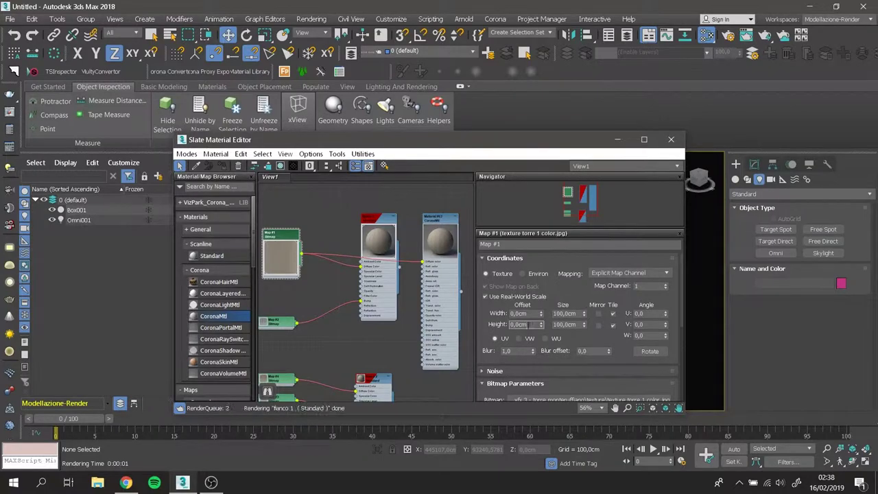
{"action": "left_click_drag", "start_coordinate": [412, 140], "coordinate": [347, 108]}
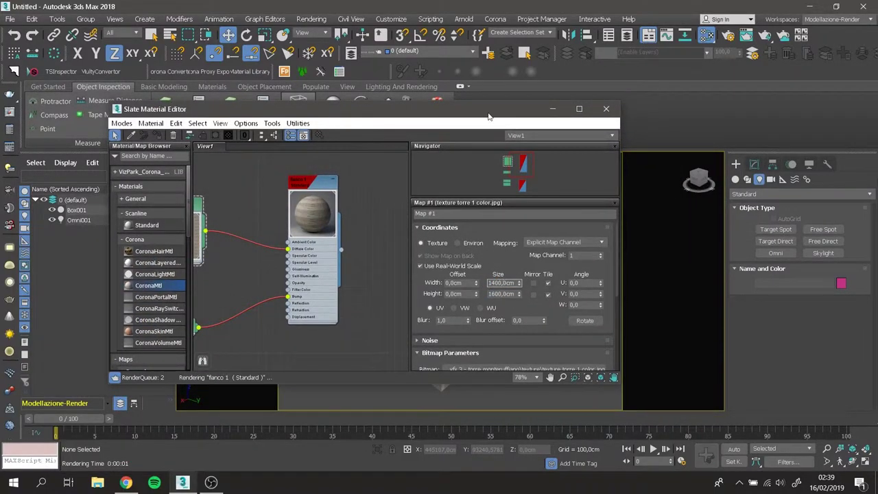
{"action": "left_click_drag", "start_coordinate": [488, 117], "coordinate": [383, 167]}
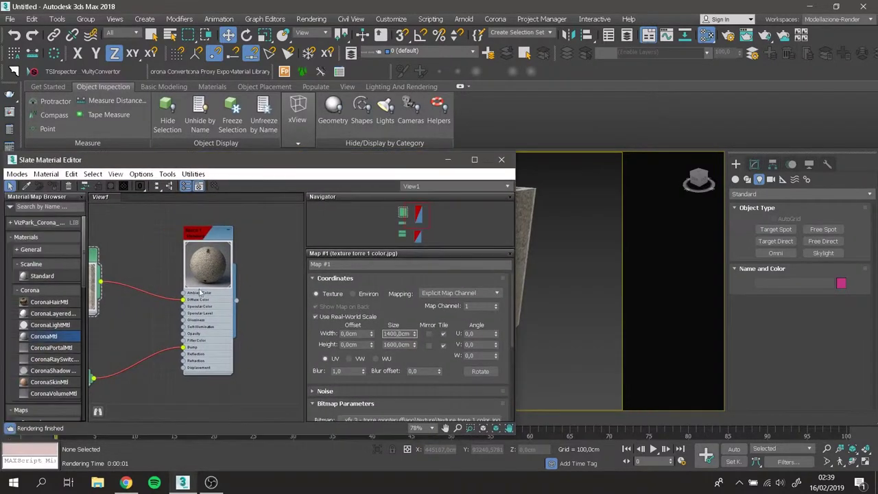
{"action": "left_click_drag", "start_coordinate": [206, 159], "coordinate": [350, 141]}
{"action": "scroll", "coordinate": [329, 289], "scroll_direction": "down", "scroll_amount": 2}
{"action": "double_click", "coordinate": [330, 303]}
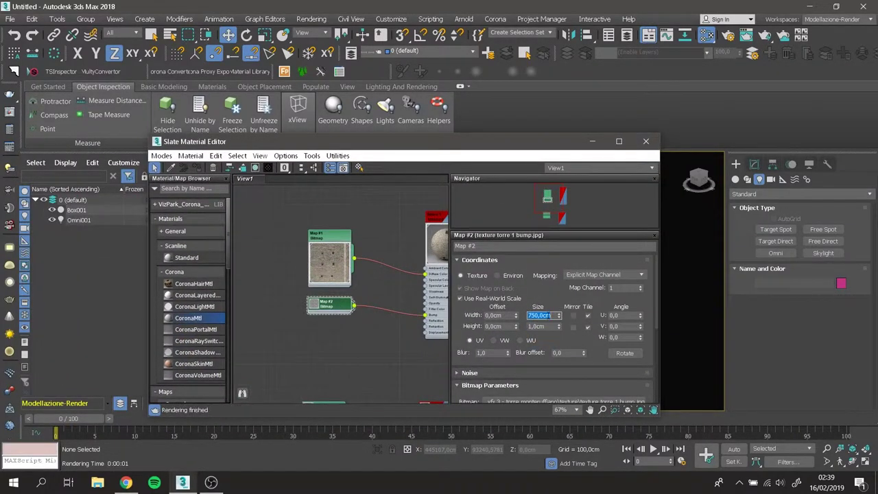
{"action": "scroll", "coordinate": [557, 323], "scroll_direction": "down", "scroll_amount": 3}
- Clone the wall material network for the torre 2 bump texture and edit Map #4's width
{"action": "mouse_move", "coordinate": [316, 309]}
{"action": "left_mouse_down", "text": "shift"}
{"action": "mouse_move", "coordinate": [294, 308]}
{"action": "mouse_move", "coordinate": [302, 382]}
{"action": "left_mouse_up", "text": "shift"}
{"action": "left_click_drag", "start_coordinate": [298, 287], "coordinate": [304, 319]}
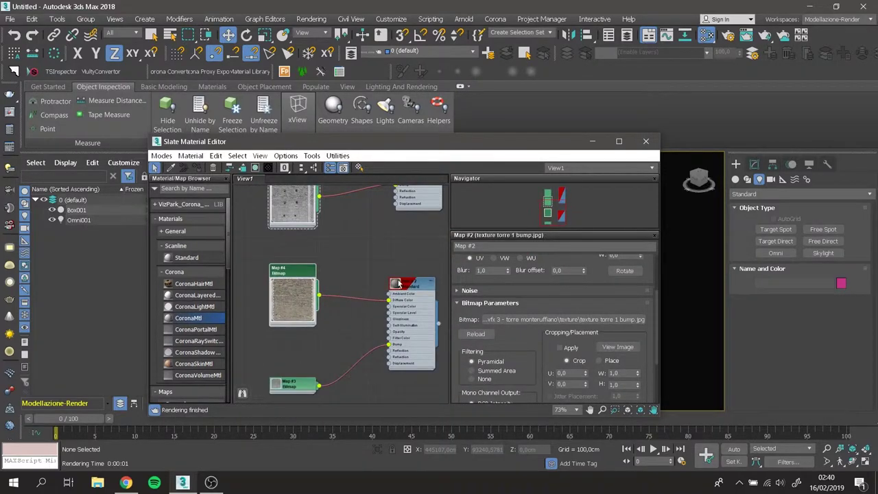
{"action": "left_click_drag", "start_coordinate": [288, 382], "coordinate": [288, 341]}
{"action": "left_click_drag", "start_coordinate": [384, 141], "coordinate": [378, 111]}
{"action": "double_click", "coordinate": [288, 236]}
{"action": "scroll", "coordinate": [542, 274], "scroll_direction": "up", "scroll_amount": 2}
{"action": "left_click", "coordinate": [542, 258]}
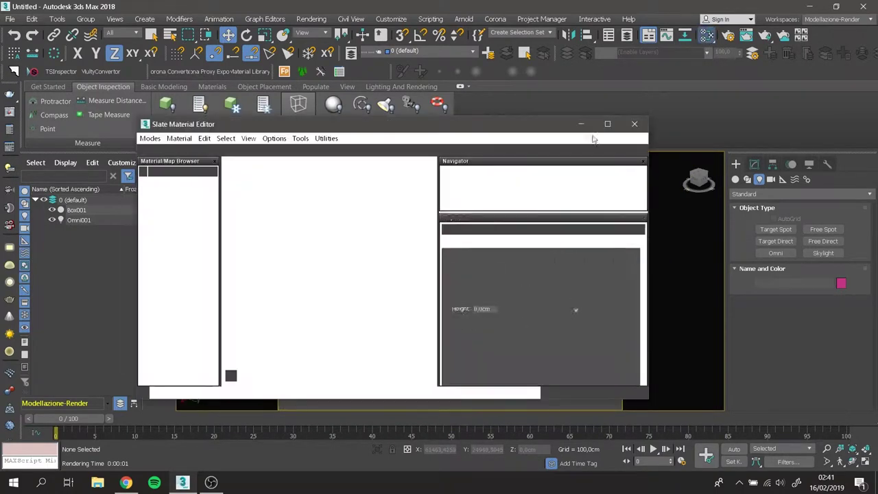
- Set Scanline as the renderer, render the textured box, and review the render settings tabs
{"action": "left_click", "coordinate": [728, 35]}
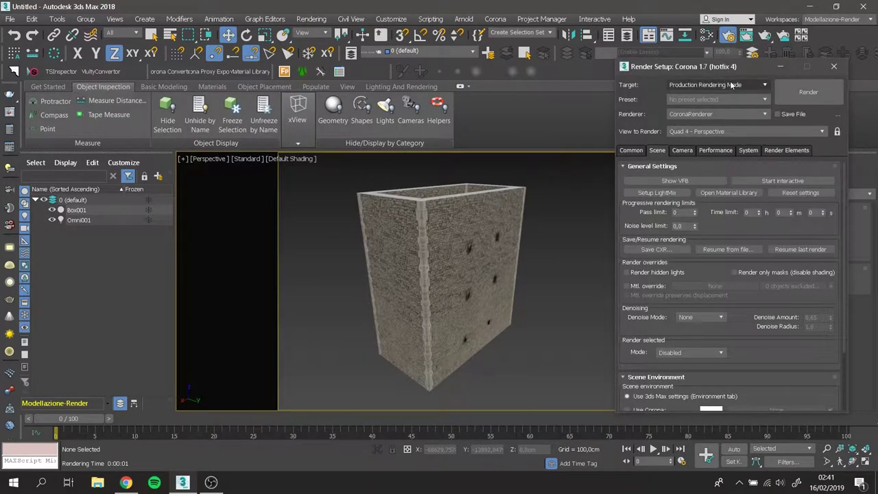
{"action": "left_click", "coordinate": [731, 84]}
{"action": "left_click", "coordinate": [717, 114]}
{"action": "left_click", "coordinate": [714, 195]}
{"action": "left_click", "coordinate": [808, 92]}
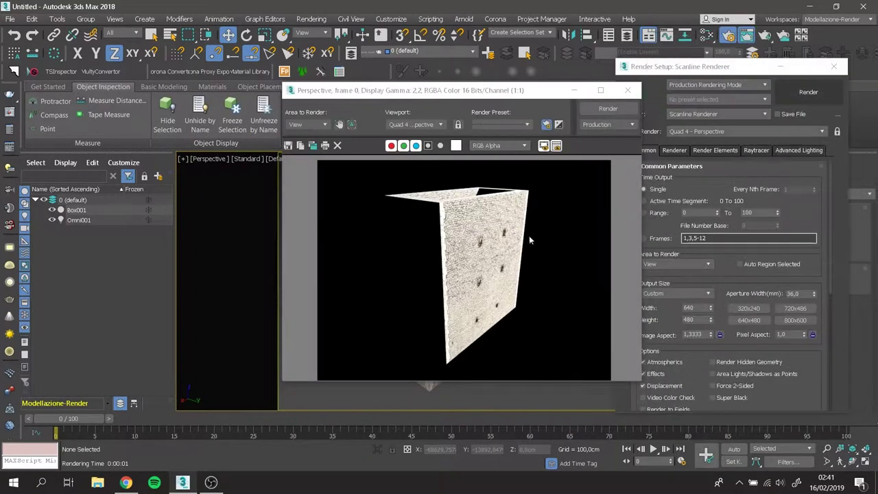
{"action": "left_click", "coordinate": [675, 150]}
{"action": "left_click", "coordinate": [715, 150]}
{"action": "left_click", "coordinate": [756, 150]}
{"action": "left_click", "coordinate": [645, 150]}
{"action": "left_click", "coordinate": [834, 66]}
- Create PhysCamera001 from the current view, set manual exposure at 2000 ISO, and render
{"action": "left_click", "coordinate": [144, 19]}
{"action": "left_click", "coordinate": [253, 199]}
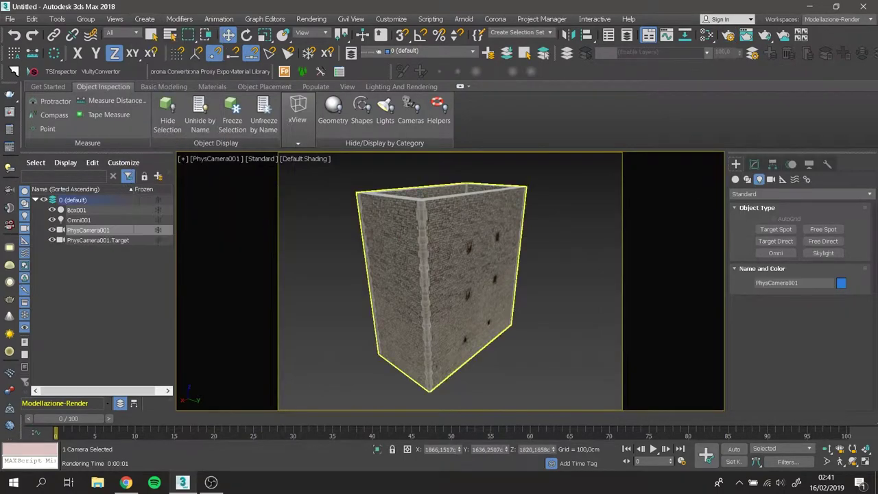
{"action": "key", "text": "shift+q"}
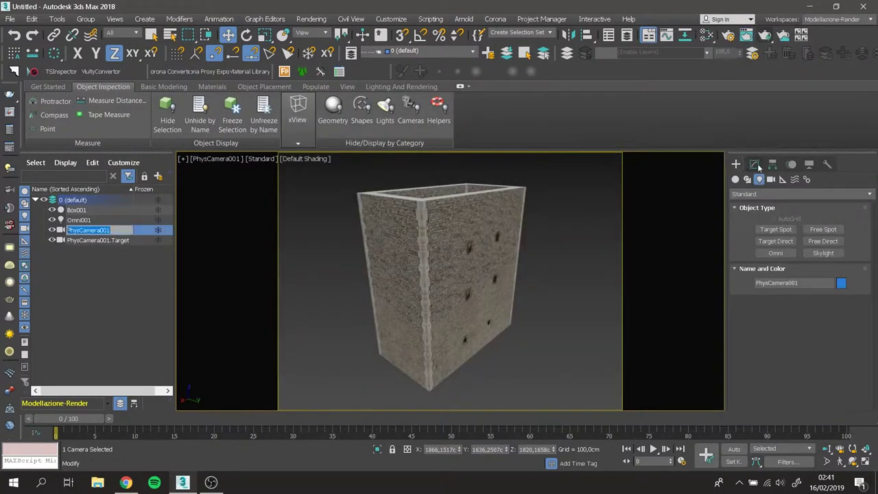
{"action": "left_click", "coordinate": [755, 165]}
{"action": "scroll", "coordinate": [774, 356], "scroll_direction": "down", "scroll_amount": 3}
{"action": "scroll", "coordinate": [773, 357], "scroll_direction": "down", "scroll_amount": 3}
{"action": "scroll", "coordinate": [773, 367], "scroll_direction": "down", "scroll_amount": 3}
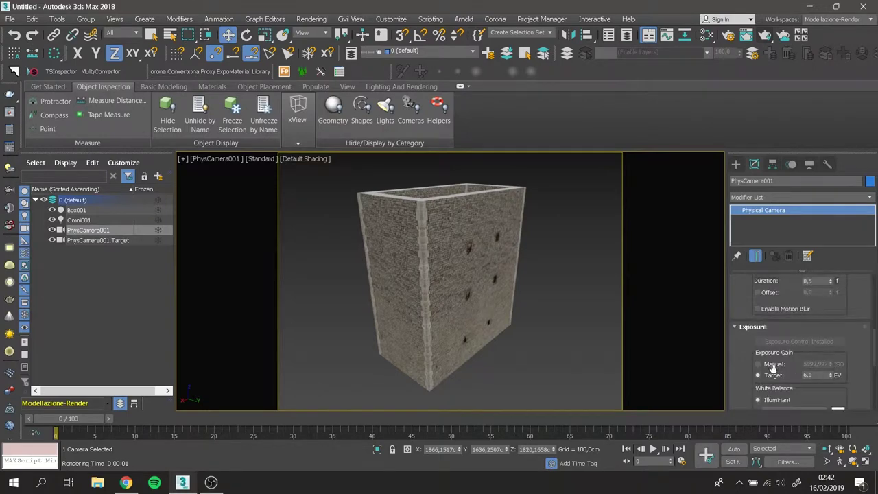
{"action": "key", "text": "shift+q"}
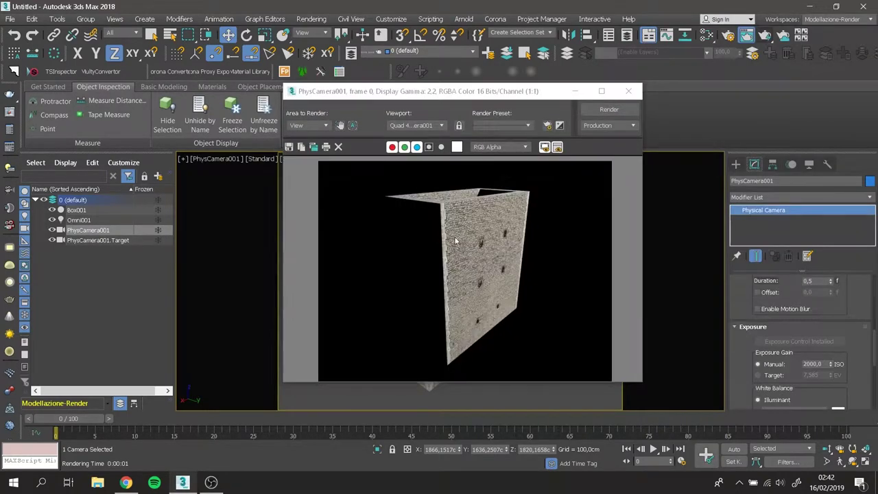
- Maximize the PhysCamera001 viewport and render the tower from it
{"action": "key", "text": "alt+w"}
{"action": "left_click", "coordinate": [423, 176]}
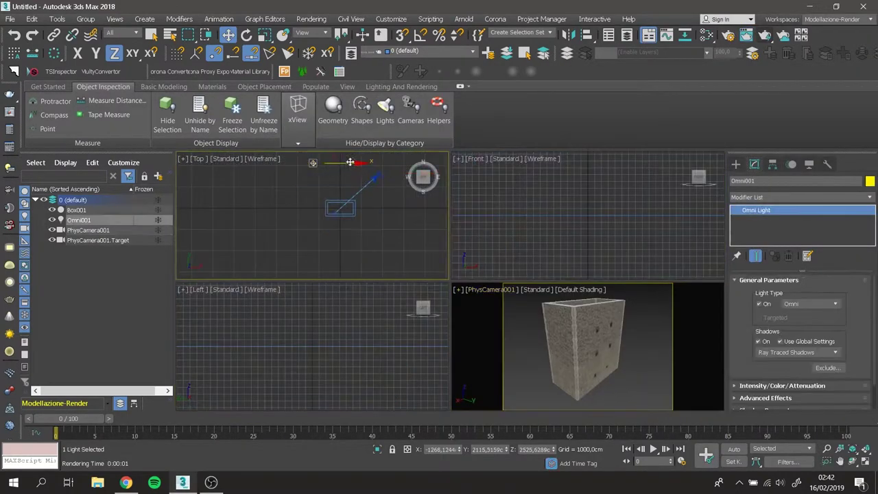
{"action": "left_click", "coordinate": [402, 249]}
{"action": "left_click", "coordinate": [480, 323]}
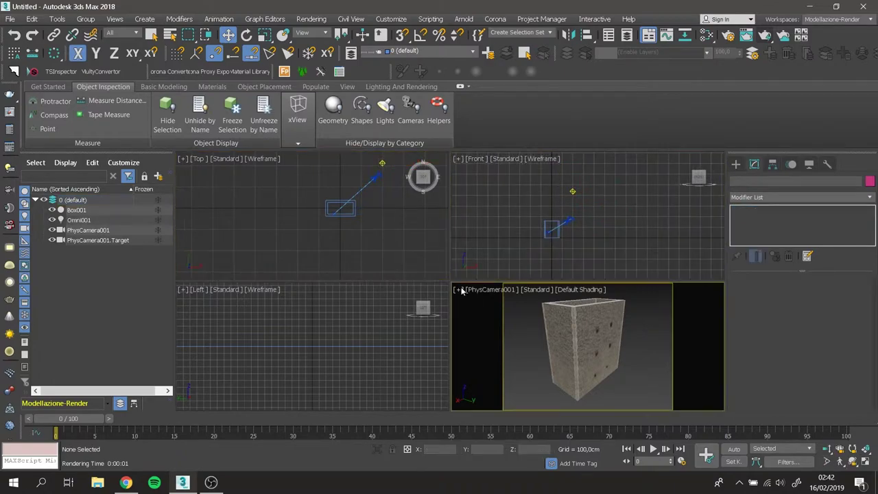
{"action": "key", "text": "alt+w"}
{"action": "key", "text": "shift+q"}
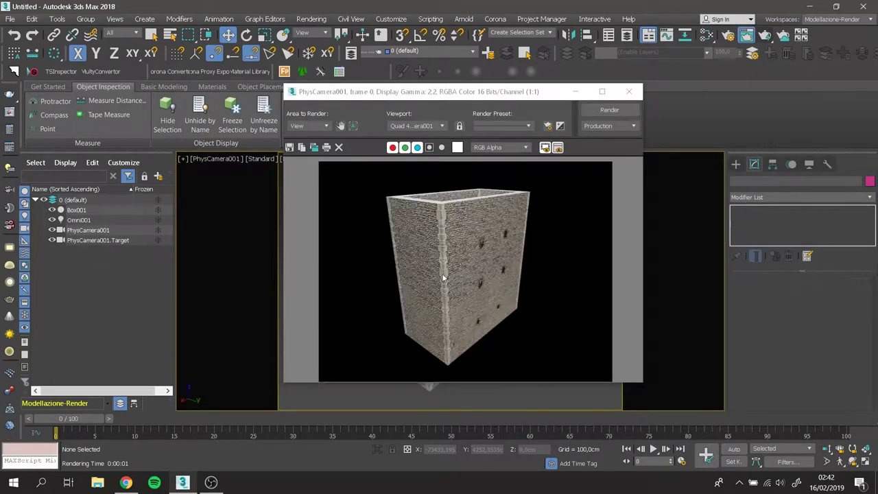
- Add a Color Correction map in the Slate editor and inspect its settings
{"action": "key", "text": "m"}
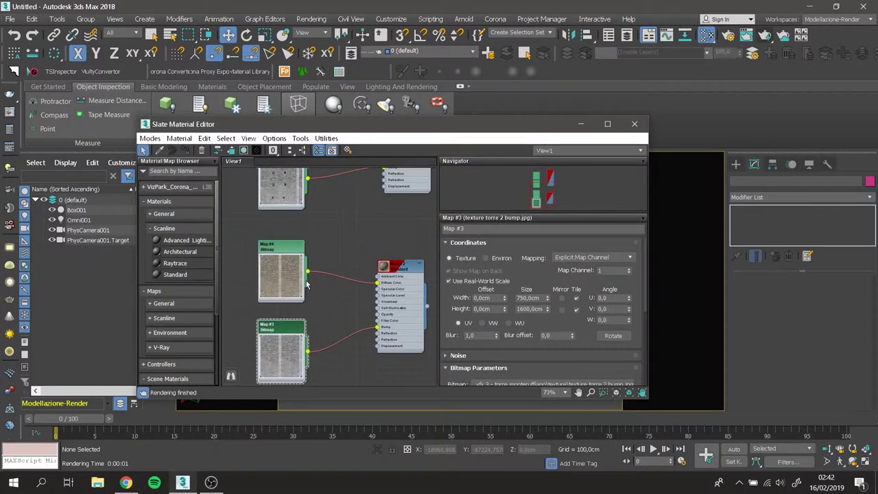
{"action": "scroll", "coordinate": [329, 226], "scroll_direction": "down", "scroll_amount": 2}
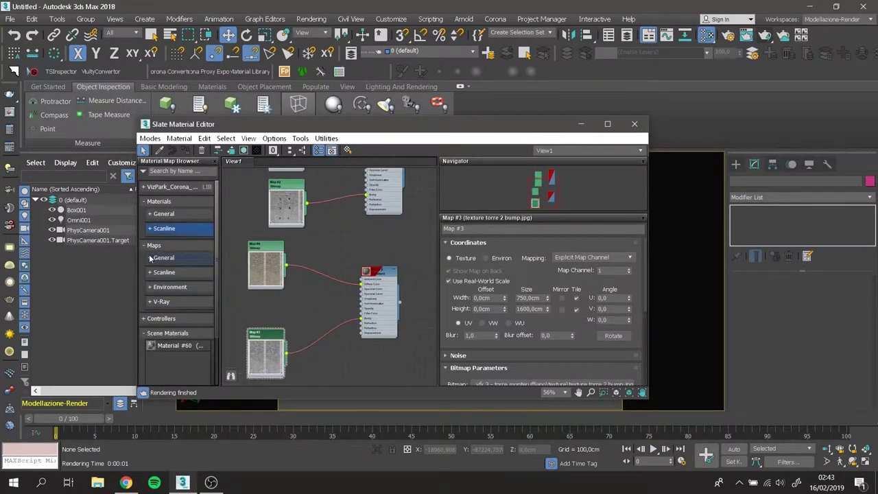
{"action": "left_click", "coordinate": [152, 258]}
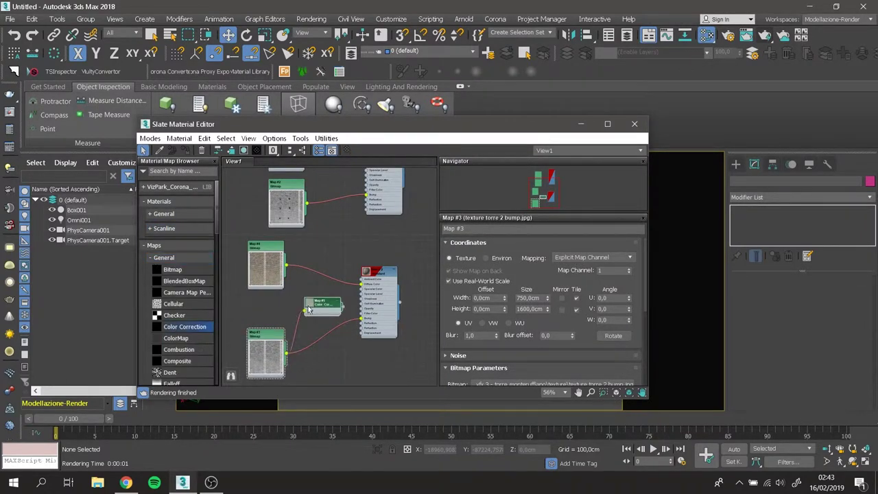
{"action": "double_click", "coordinate": [300, 315]}
{"action": "scroll", "coordinate": [280, 349], "scroll_direction": "up", "scroll_amount": 1}
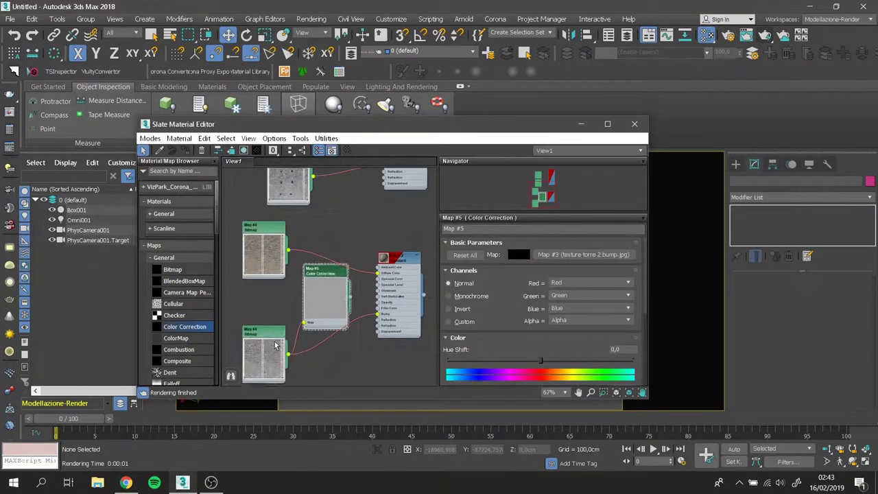
{"action": "scroll", "coordinate": [522, 316], "scroll_direction": "down", "scroll_amount": 2}
{"action": "scroll", "coordinate": [563, 329], "scroll_direction": "down", "scroll_amount": 2}
{"action": "scroll", "coordinate": [576, 357], "scroll_direction": "down", "scroll_amount": 1}
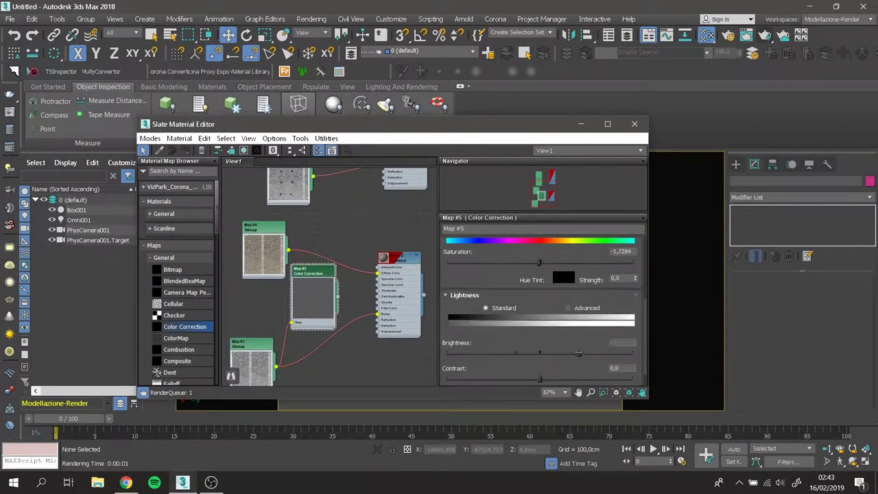
- Delete the Color Correction node and close the material editor
{"action": "key", "text": "Delete"}
{"action": "scroll", "coordinate": [176, 335], "scroll_direction": "down", "scroll_amount": 5}
{"action": "scroll", "coordinate": [175, 335], "scroll_direction": "down", "scroll_amount": 3}
{"action": "scroll", "coordinate": [176, 335], "scroll_direction": "down", "scroll_amount": 3}
{"action": "scroll", "coordinate": [175, 335], "scroll_direction": "down", "scroll_amount": 3}
{"action": "left_click", "coordinate": [712, 35]}
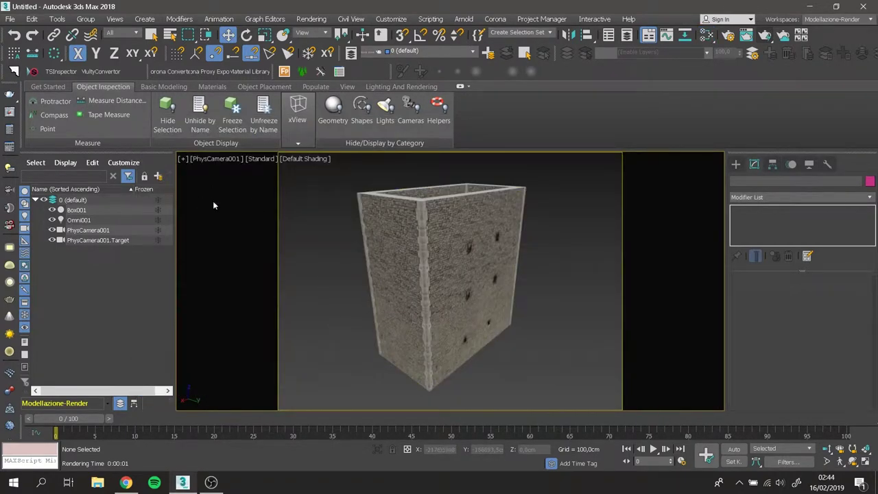
- Launch Photoshop CS6 and save the scene as torre Monte Ruffiano.max in test vfx 3 - torre monteruffiano
{"action": "left_click", "coordinate": [13, 482]}
{"action": "left_click", "coordinate": [398, 285]}
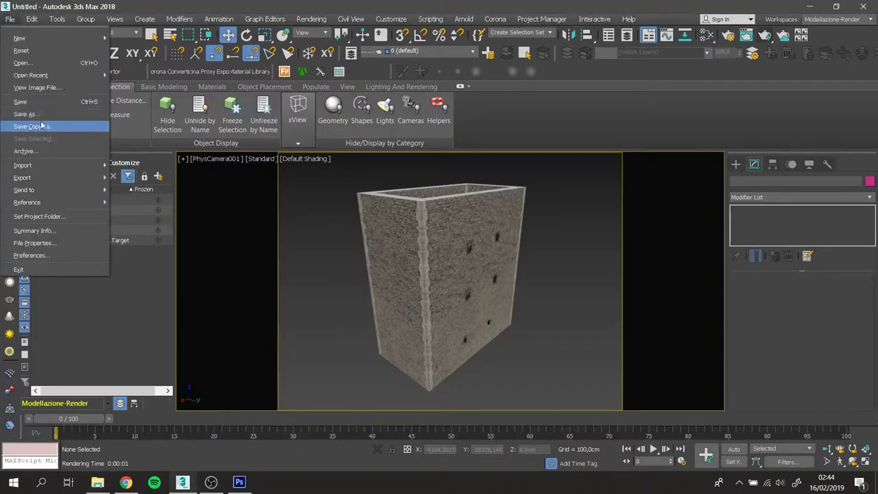
{"action": "left_click", "coordinate": [43, 125]}
{"action": "double_click", "coordinate": [96, 153]}
{"action": "double_click", "coordinate": [103, 118]}
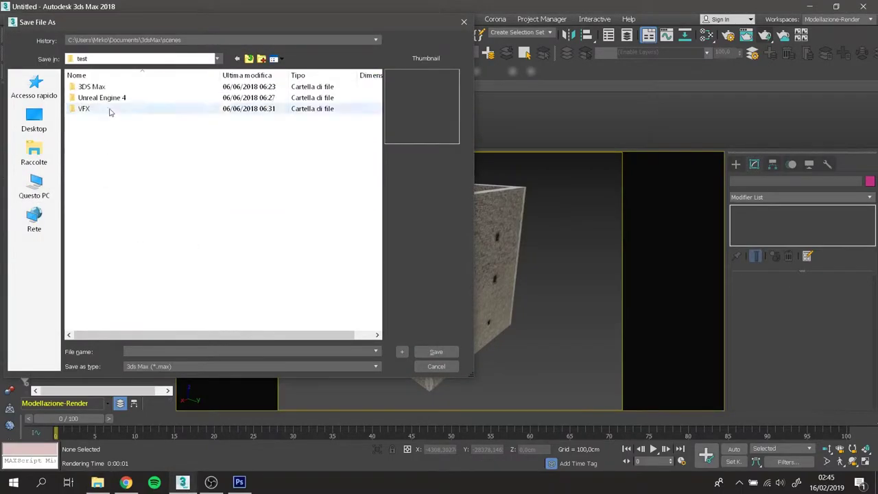
{"action": "double_click", "coordinate": [109, 111]}
{"action": "type", "text": "torre Monte Ruffiano"}
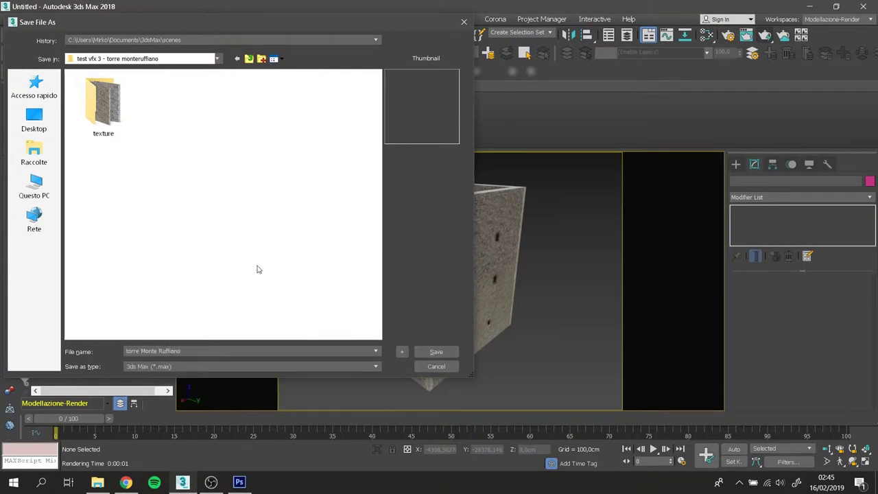
{"action": "key", "text": "Return"}
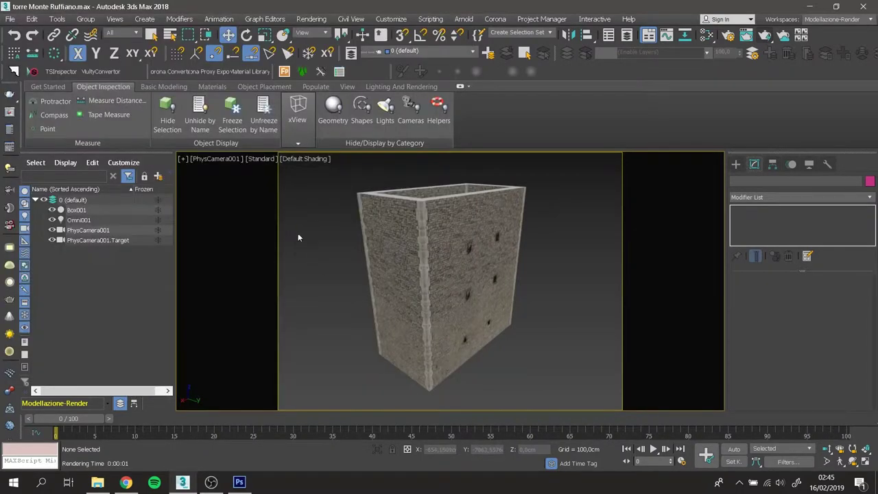
- Open texture torre 1 bump.jpg and darken it with a Levels adjustment on midtones and black point
{"action": "mouse_move", "coordinate": [97, 482]}
{"action": "left_click", "coordinate": [123, 442]}
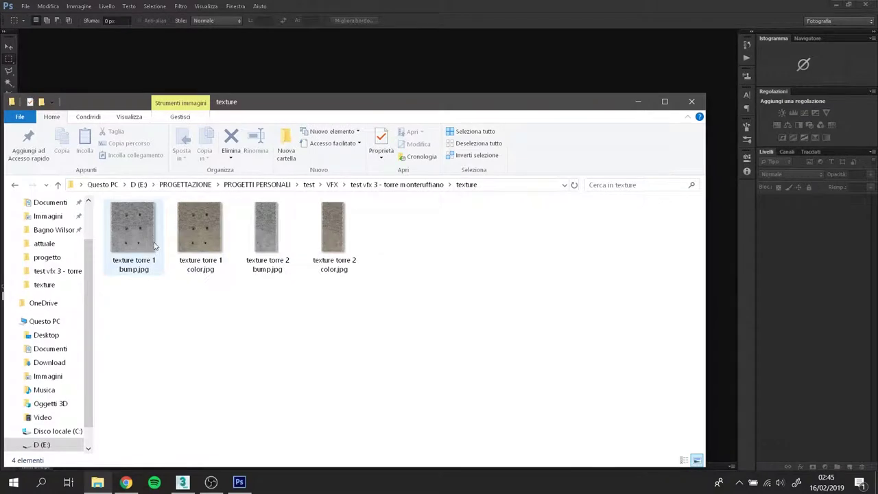
{"action": "double_click", "coordinate": [155, 246]}
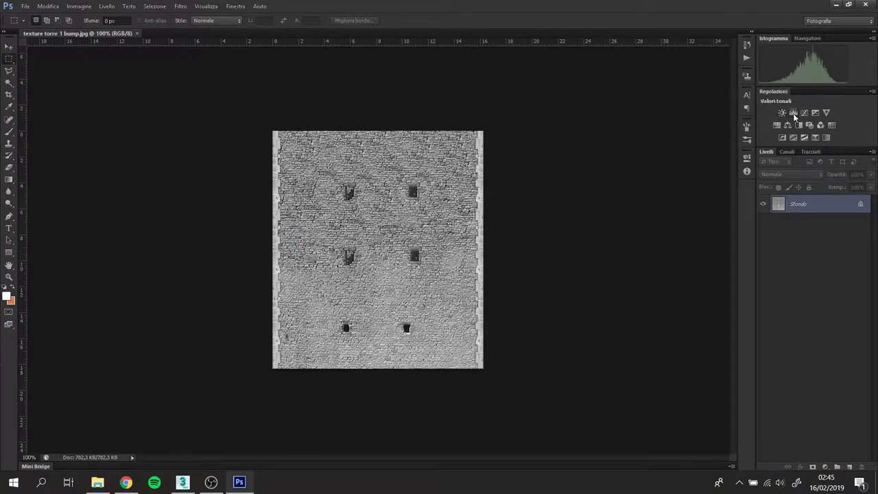
{"action": "left_click", "coordinate": [794, 114]}
{"action": "left_click_drag", "start_coordinate": [682, 247], "coordinate": [714, 249]}
{"action": "left_click_drag", "start_coordinate": [641, 247], "coordinate": [649, 252]}
{"action": "left_click", "coordinate": [747, 158]}
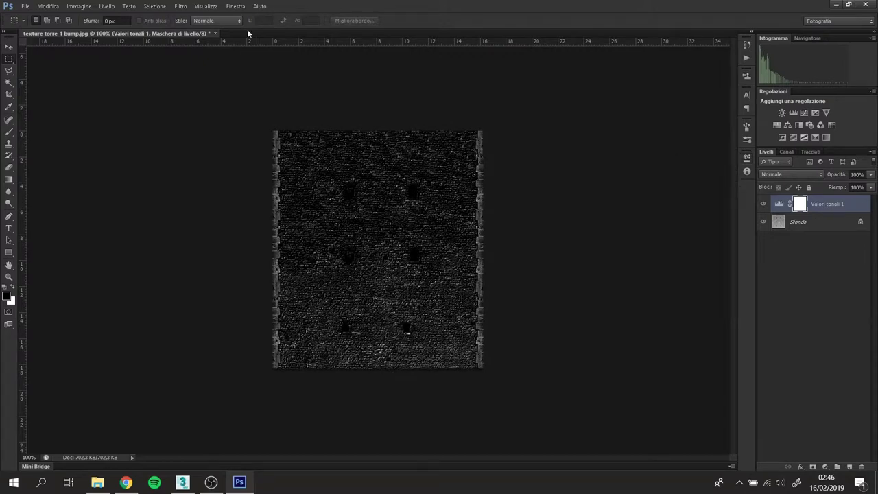
{"action": "left_click", "coordinate": [180, 7]}
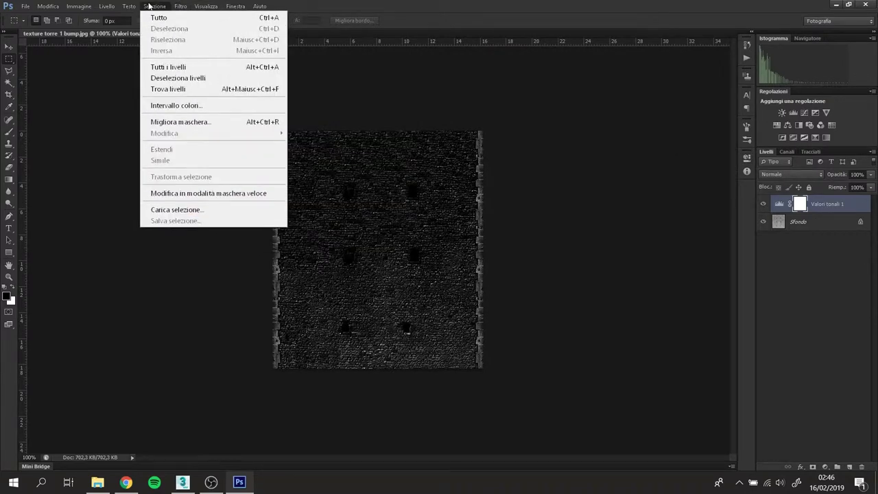
{"action": "left_click", "coordinate": [235, 112]}
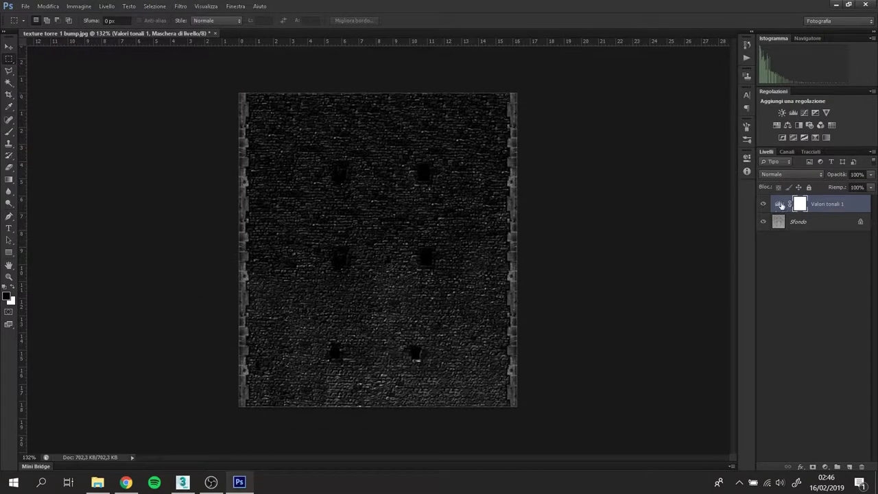
{"action": "left_click", "coordinate": [781, 205], "text": "ctrl"}
- On a new layer, paint the grey edge strips black with a size-102 brush, lowering fill and blending
{"action": "left_click", "coordinate": [850, 467]}
{"action": "key", "text": "b"}
{"action": "left_click", "coordinate": [7, 297]}
{"action": "left_click", "coordinate": [678, 202]}
{"action": "right_click_drag", "start_coordinate": [274, 260], "coordinate": [305, 260], "text": "alt"}
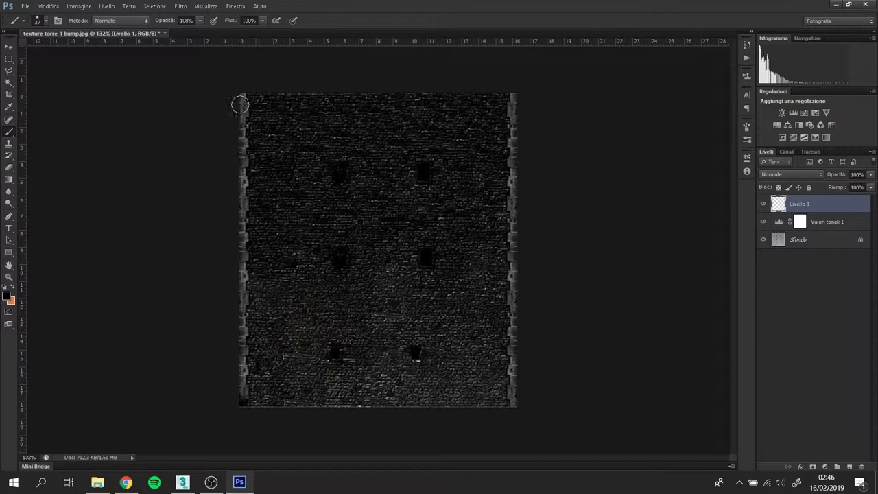
{"action": "left_click_drag", "start_coordinate": [231, 124], "coordinate": [240, 405]}
{"action": "left_click_drag", "start_coordinate": [514, 405], "coordinate": [514, 89]}
{"action": "left_click_drag", "start_coordinate": [871, 187], "coordinate": [846, 200]}
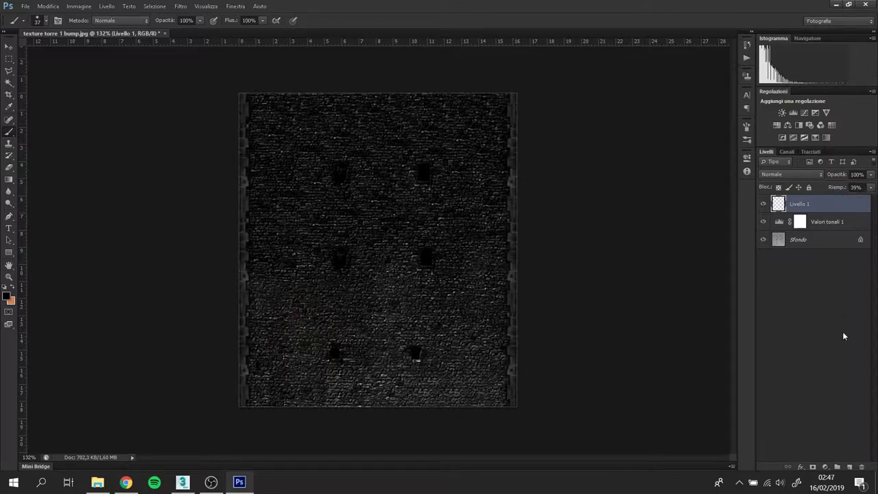
{"action": "left_click", "coordinate": [789, 174]}
{"action": "left_click", "coordinate": [784, 420]}
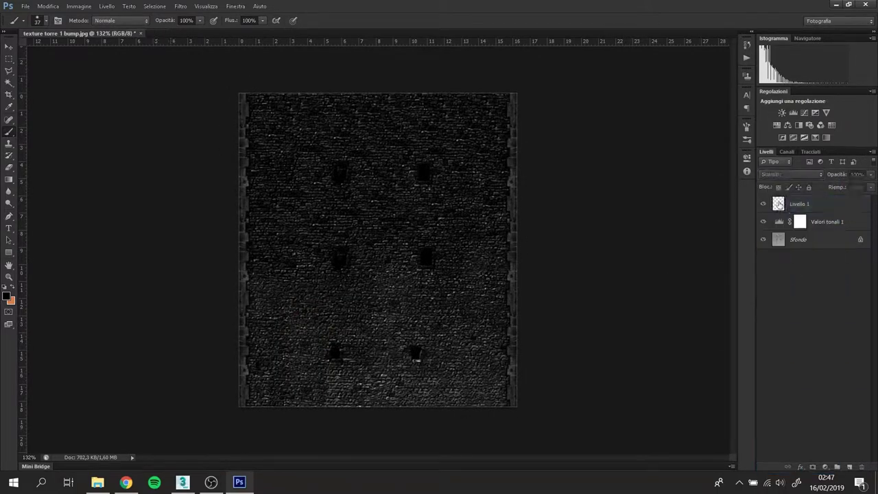
- Save the darkened texture as a JPEG
{"action": "scroll", "coordinate": [445, 227], "scroll_direction": "down", "scroll_amount": 1, "text": "alt"}
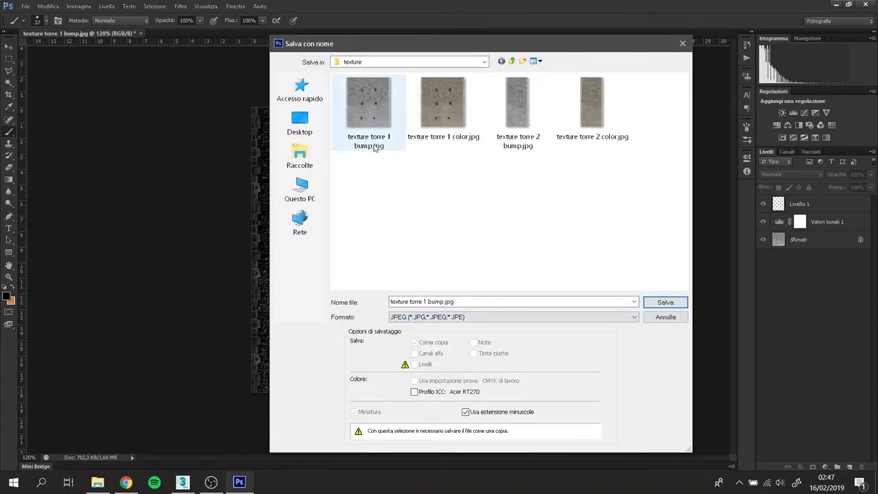
{"action": "left_click_drag", "start_coordinate": [427, 302], "coordinate": [434, 303]}
{"action": "key", "text": "Return"}
{"action": "key", "text": "Return"}
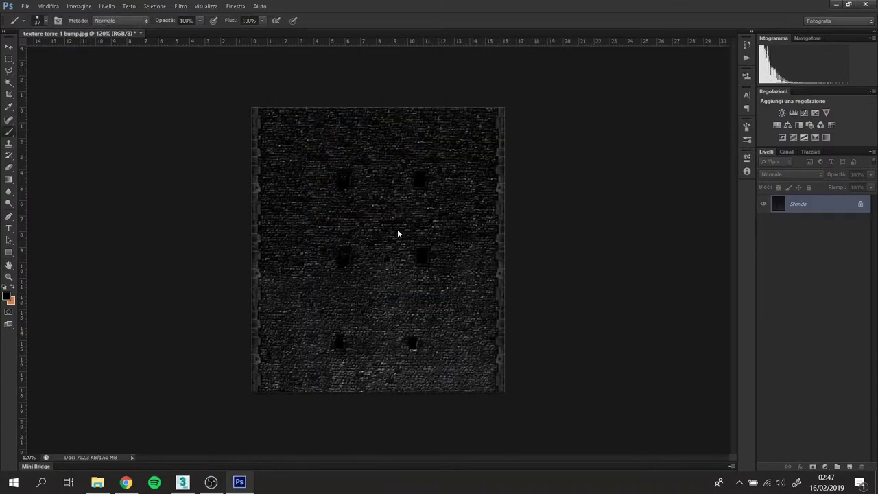
{"action": "key", "text": "alt+Tab"}
- Open texture torre 2 bump.jpg and drag the Levels layer toward it
{"action": "left_click_drag", "start_coordinate": [338, 241], "coordinate": [275, 29]}
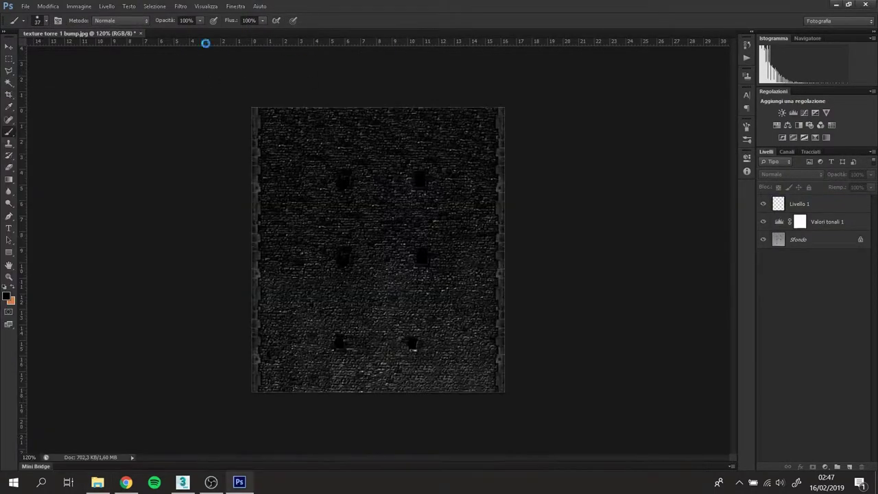
{"action": "right_click", "coordinate": [830, 225]}
{"action": "key", "text": "Escape"}
{"action": "key", "text": "v"}
{"action": "left_click_drag", "start_coordinate": [830, 222], "coordinate": [875, 235]}
- Copy the Levels adjustment into texture torre 2 bump.jpg and paint its edge strips black at 40% fill
{"action": "left_click_drag", "start_coordinate": [284, 36], "coordinate": [469, 290]}
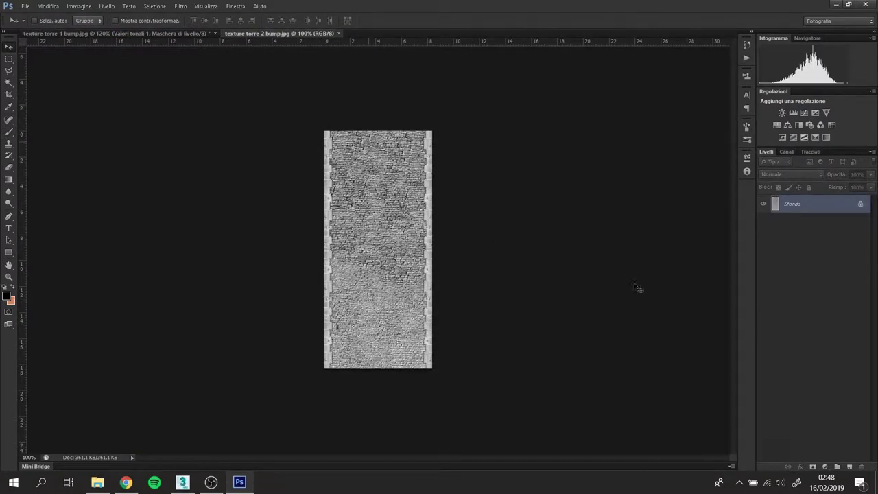
{"action": "left_click_drag", "start_coordinate": [636, 287], "coordinate": [443, 238]}
{"action": "key", "text": "ctrl+shift+alt+n"}
{"action": "key", "text": "b"}
{"action": "left_click_drag", "start_coordinate": [315, 90], "coordinate": [318, 404]}
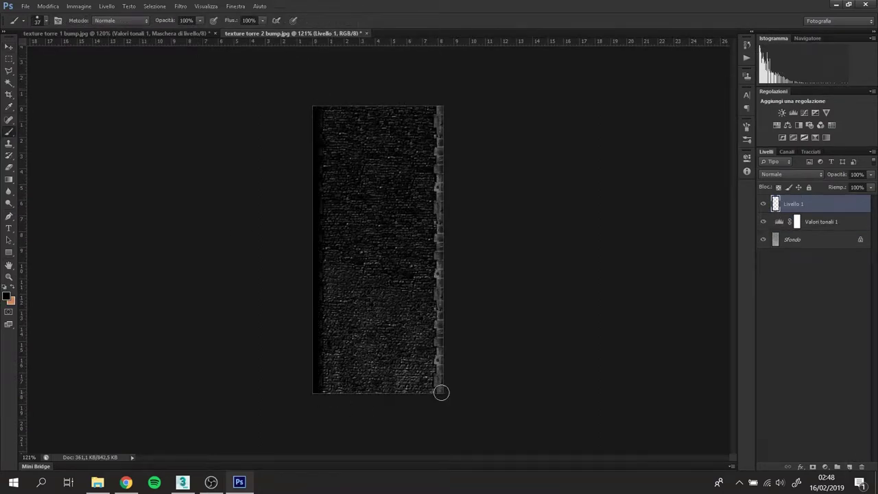
{"action": "left_click_drag", "start_coordinate": [438, 99], "coordinate": [440, 398]}
{"action": "left_click", "coordinate": [793, 167]}
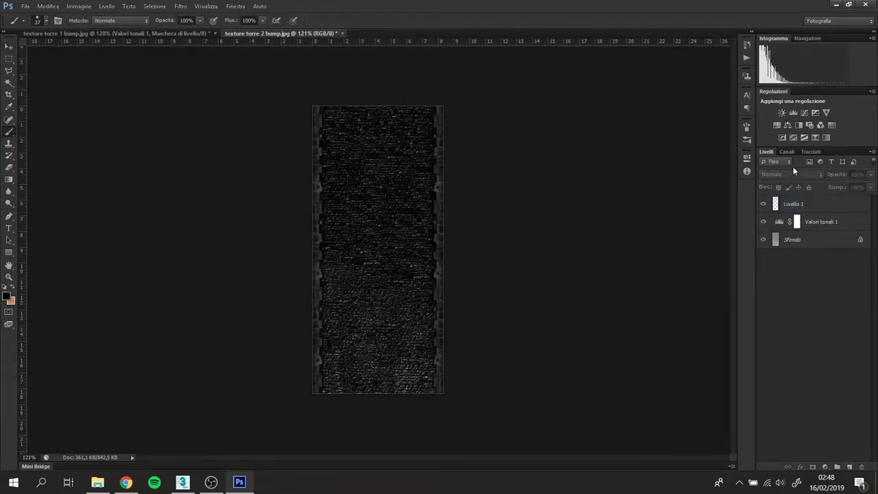
{"action": "left_click", "coordinate": [793, 204]}
- Save the result as the JPEG texture torre 2 spec.jpg
{"action": "left_click", "coordinate": [25, 6]}
{"action": "left_click", "coordinate": [41, 140]}
{"action": "left_click", "coordinate": [439, 336]}
{"action": "left_click", "coordinate": [670, 301]}
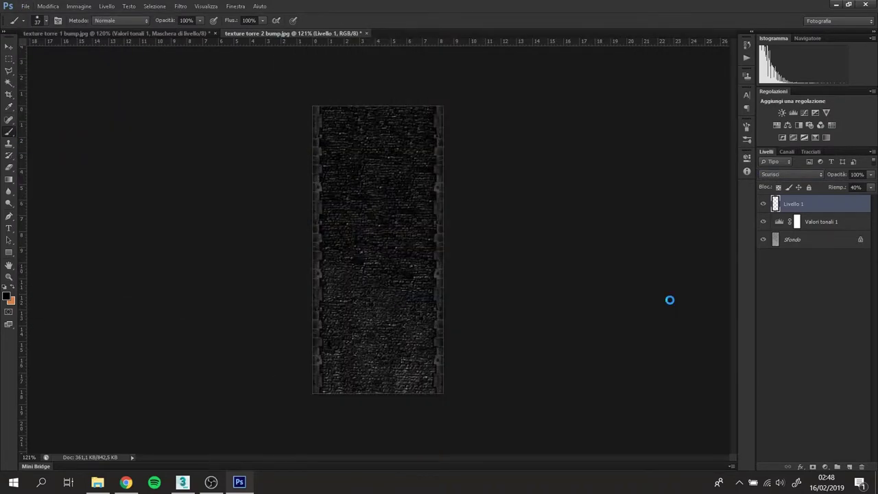
{"action": "left_click", "coordinate": [489, 143]}
- Close both texture documents without saving changes
{"action": "left_click", "coordinate": [367, 33]}
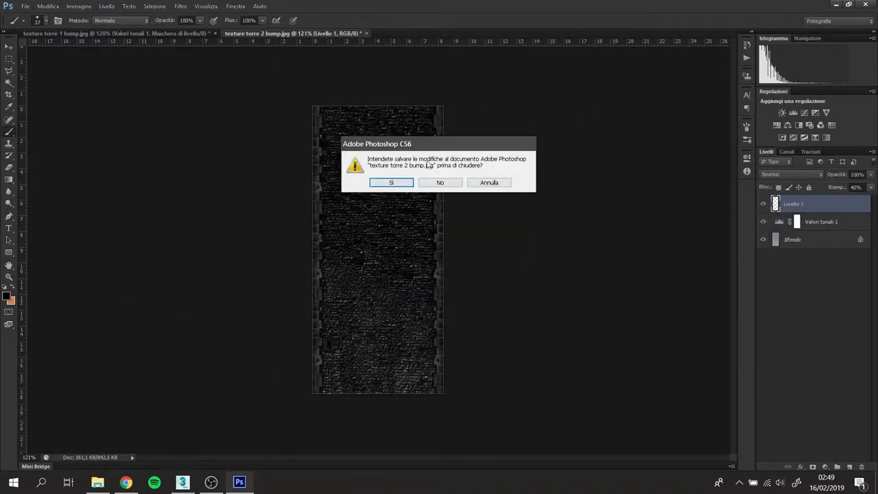
{"action": "left_click", "coordinate": [433, 183]}
{"action": "left_click", "coordinate": [435, 182]}
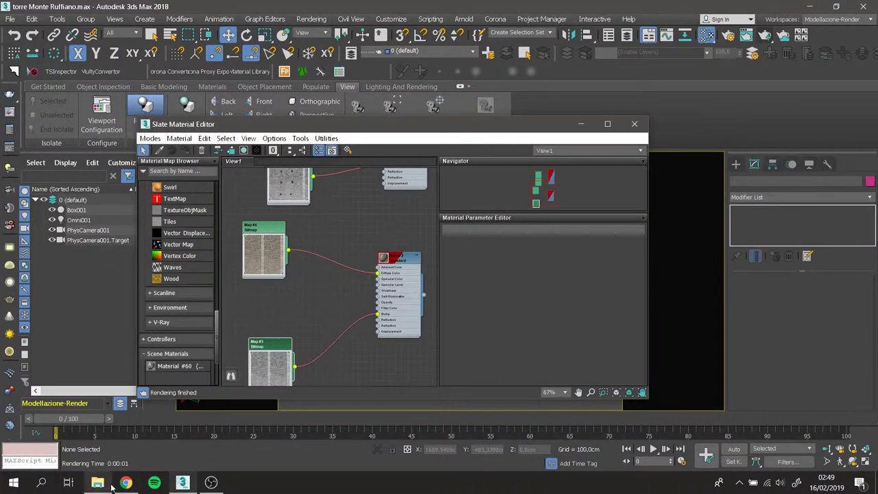
- Add a torre spec JPEG as a specular map node and adjust its real-world size
{"action": "left_click", "coordinate": [97, 482]}
{"action": "mouse_move", "coordinate": [793, 264]}
{"action": "left_mouse_down"}
{"action": "mouse_move", "coordinate": [267, 318]}
{"action": "mouse_move", "coordinate": [302, 274]}
{"action": "left_mouse_up"}
{"action": "double_click", "coordinate": [267, 318]}
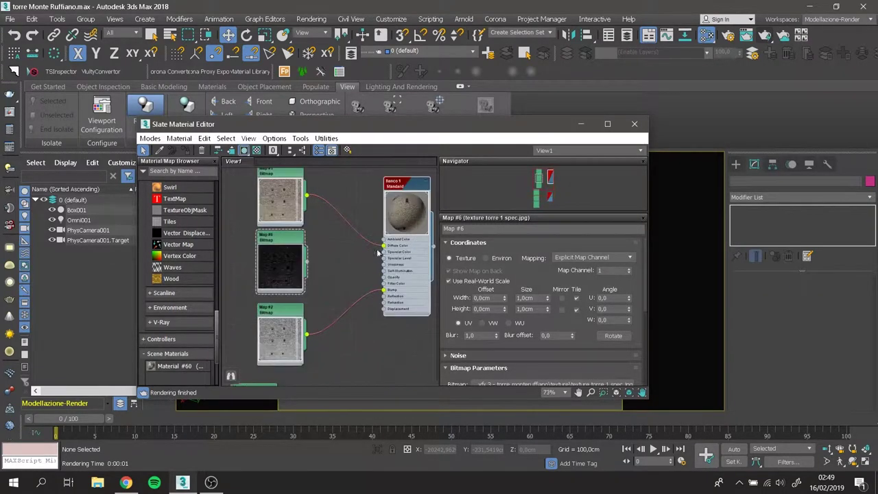
{"action": "scroll", "coordinate": [304, 263], "scroll_direction": "up", "scroll_amount": 3}
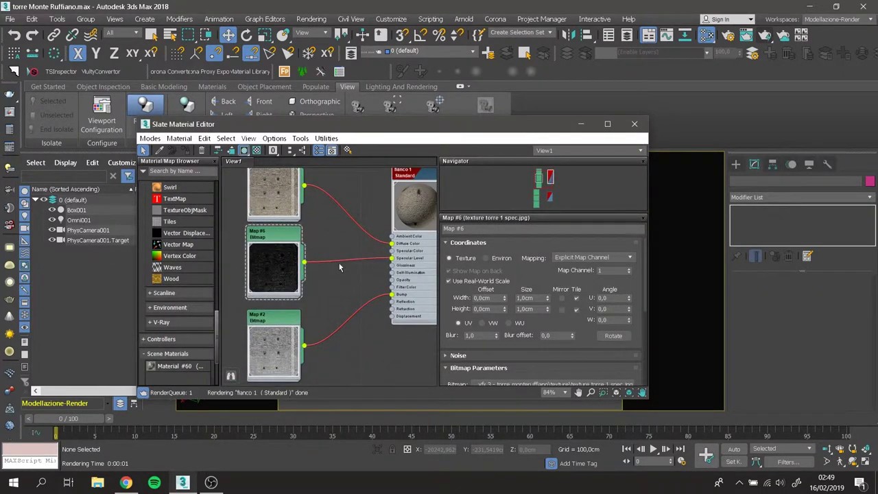
{"action": "scroll", "coordinate": [351, 291], "scroll_direction": "down", "scroll_amount": 2}
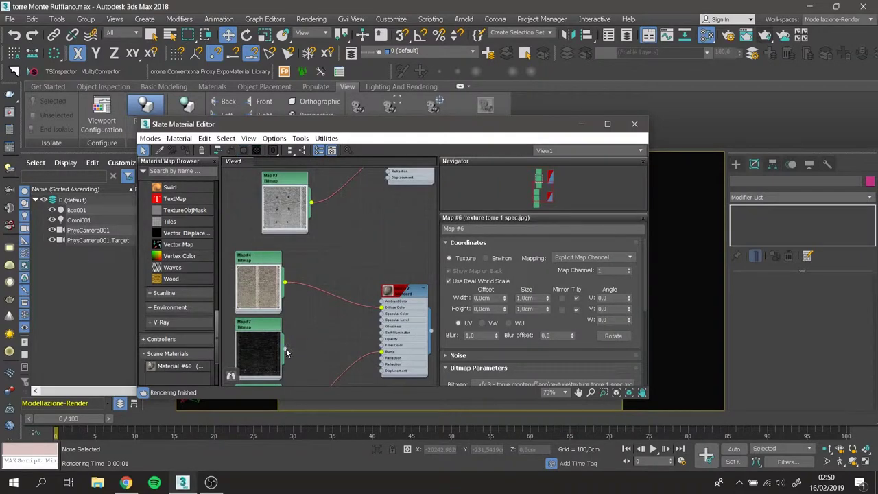
{"action": "right_click", "coordinate": [324, 334]}
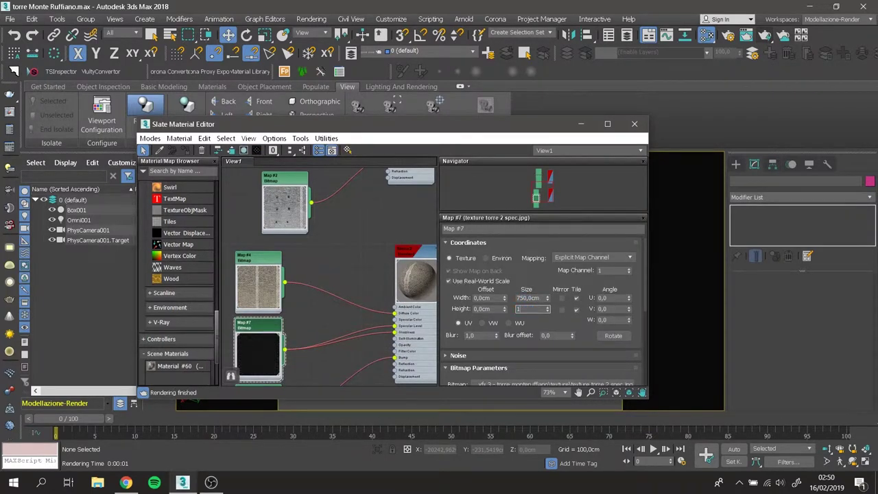
{"action": "scroll", "coordinate": [323, 319], "scroll_direction": "down", "scroll_amount": 1}
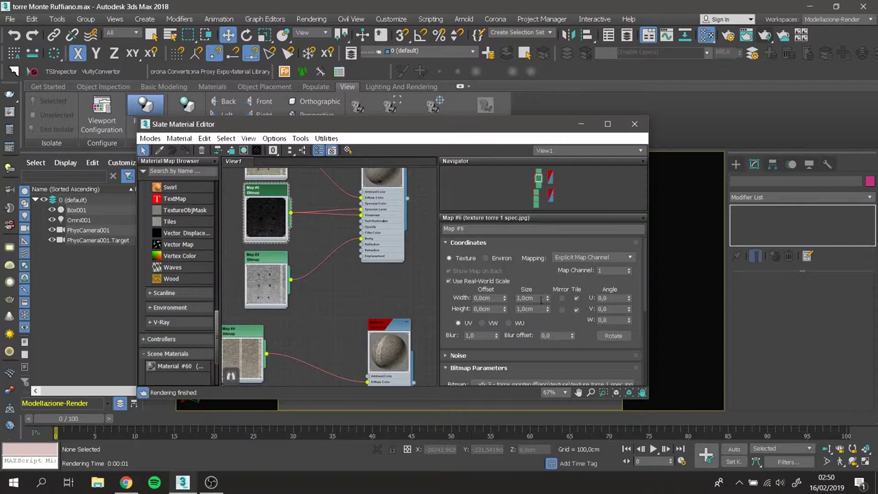
- Render the textured stone tower from the camera view
{"action": "key", "text": "Return"}
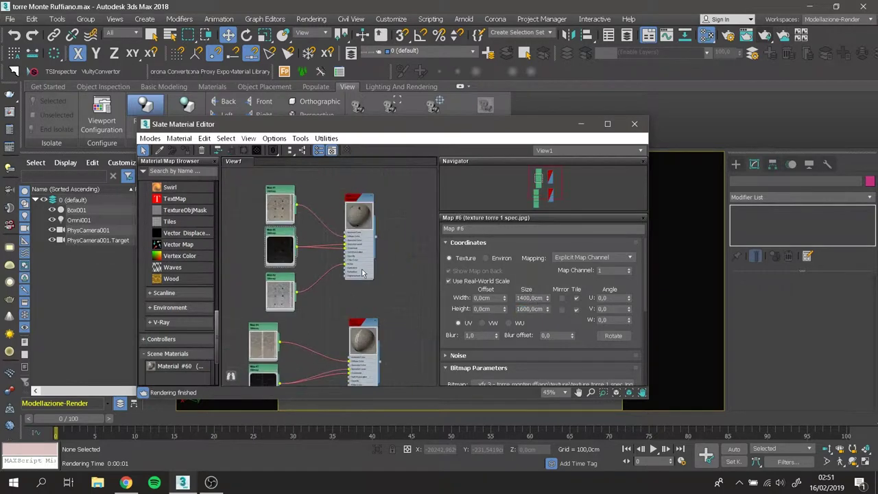
{"action": "left_click", "coordinate": [635, 124]}
{"action": "key", "text": "shift+q"}
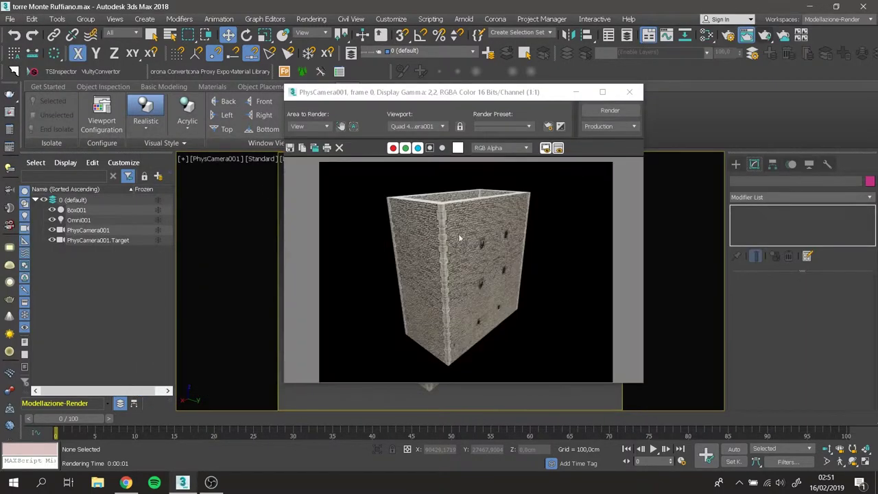
- Close the rendered frame and edit Box001 at Polygon level
{"action": "left_click", "coordinate": [629, 91]}
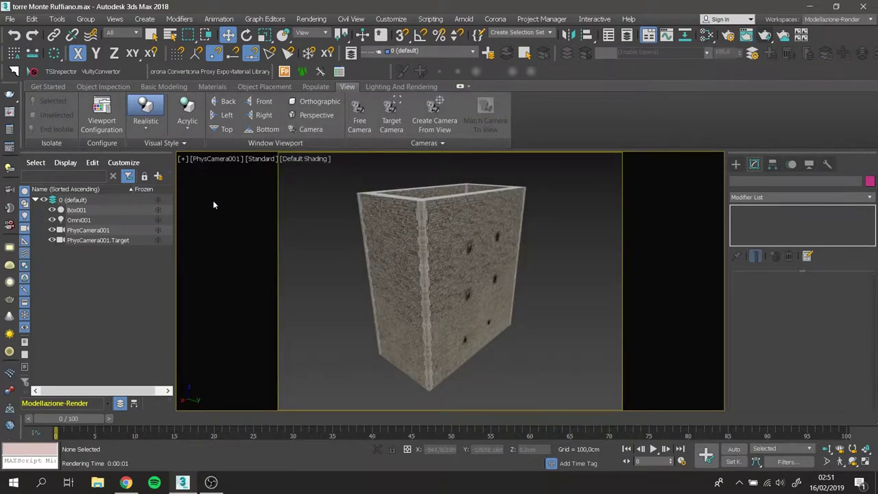
{"action": "left_click", "coordinate": [183, 159]}
{"action": "left_click", "coordinate": [439, 288]}
{"action": "left_click", "coordinate": [439, 288]}
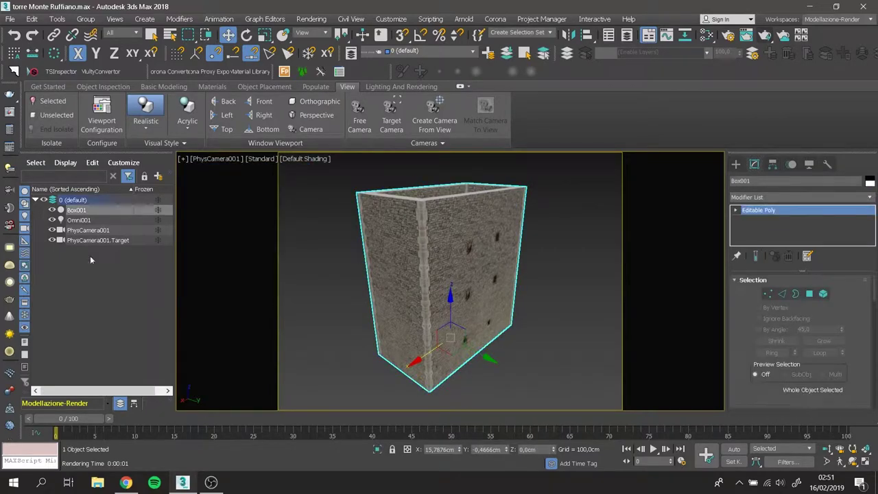
{"action": "key", "text": "4"}
- Switch to a Perspective view looking down into the tower
{"action": "left_click", "coordinate": [216, 158]}
{"action": "left_click", "coordinate": [245, 192]}
{"action": "middle_click_drag", "start_coordinate": [246, 192], "coordinate": [512, 262], "text": "alt"}
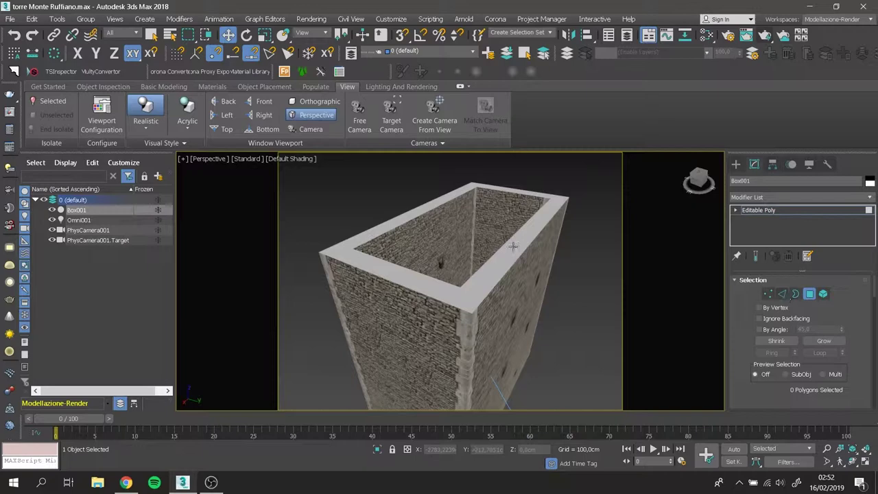
- Select the tower's top rim polygon and bevel it
{"action": "left_click", "coordinate": [513, 246]}
{"action": "scroll", "coordinate": [857, 359], "scroll_direction": "down", "scroll_amount": 10}
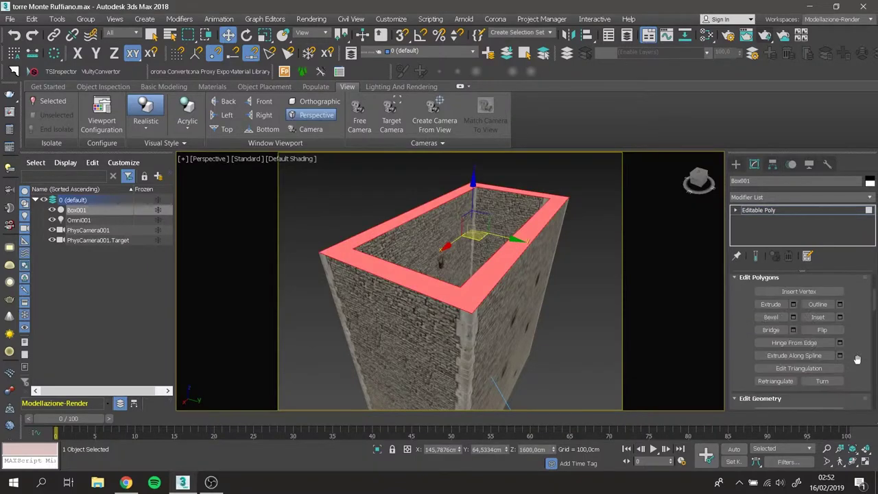
{"action": "left_click", "coordinate": [793, 317]}
{"action": "left_click_drag", "start_coordinate": [458, 319], "coordinate": [466, 285]}
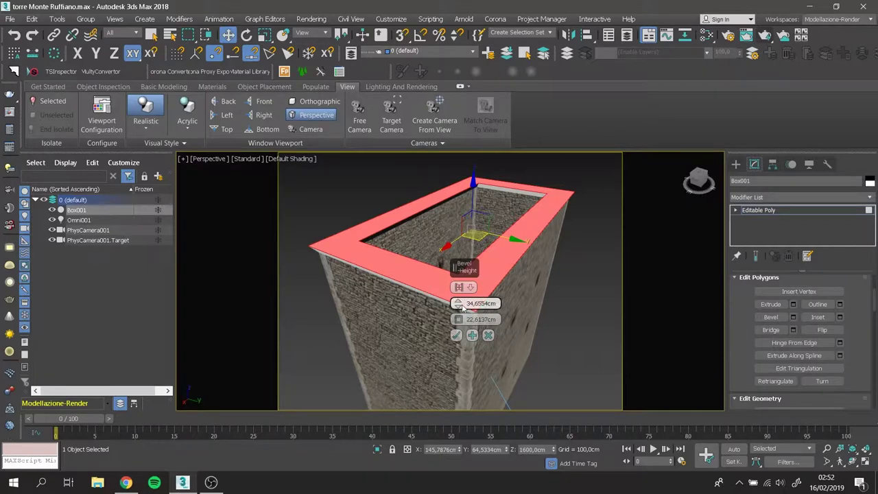
{"action": "left_click", "coordinate": [463, 287]}
{"action": "left_click", "coordinate": [514, 304]}
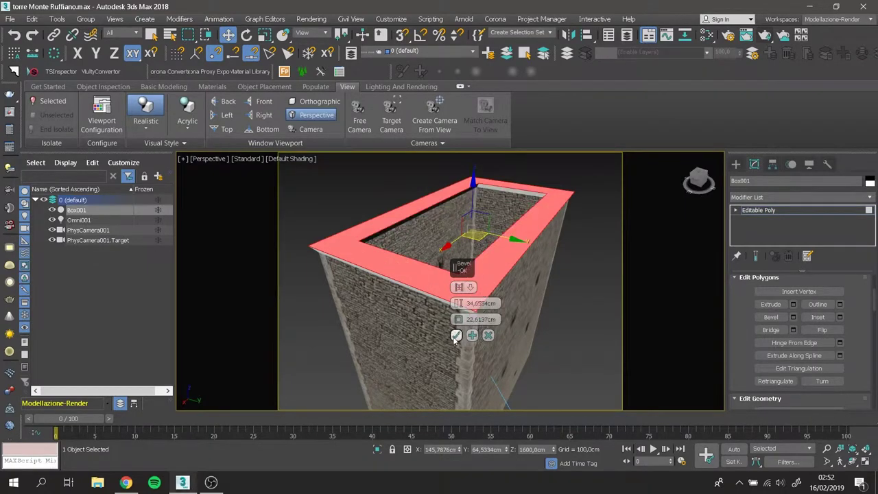
{"action": "left_click", "coordinate": [456, 335]}
{"action": "middle_click_drag", "start_coordinate": [457, 335], "coordinate": [481, 288], "text": "alt"}
{"action": "middle_click_drag", "start_coordinate": [459, 356], "coordinate": [460, 398], "text": "alt"}
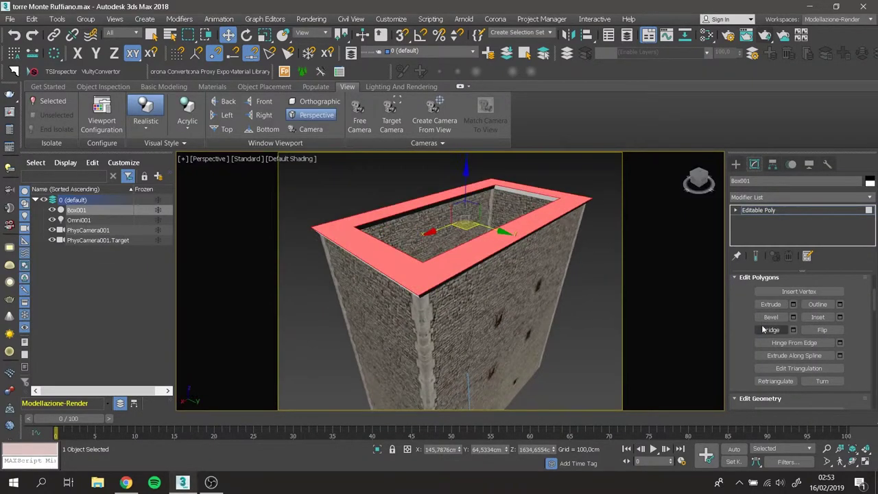
- Inset the top rim by 1 cm
{"action": "left_click", "coordinate": [839, 318]}
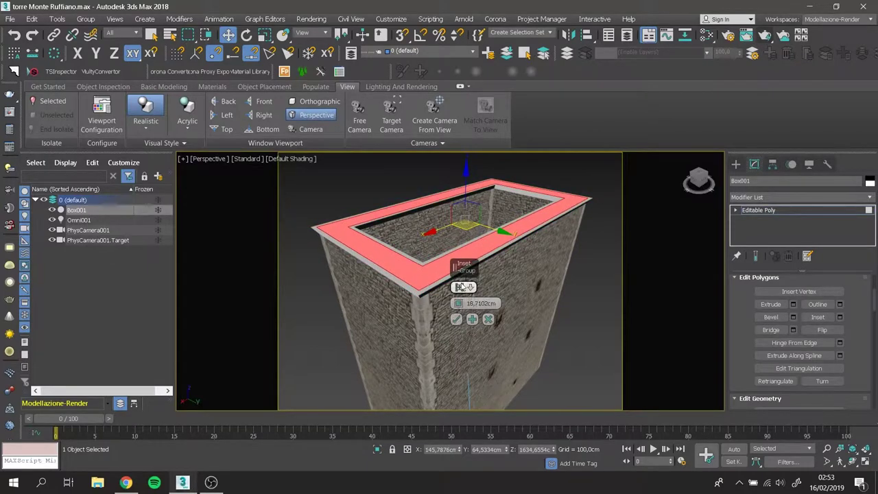
{"action": "left_click_drag", "start_coordinate": [458, 303], "coordinate": [459, 252]}
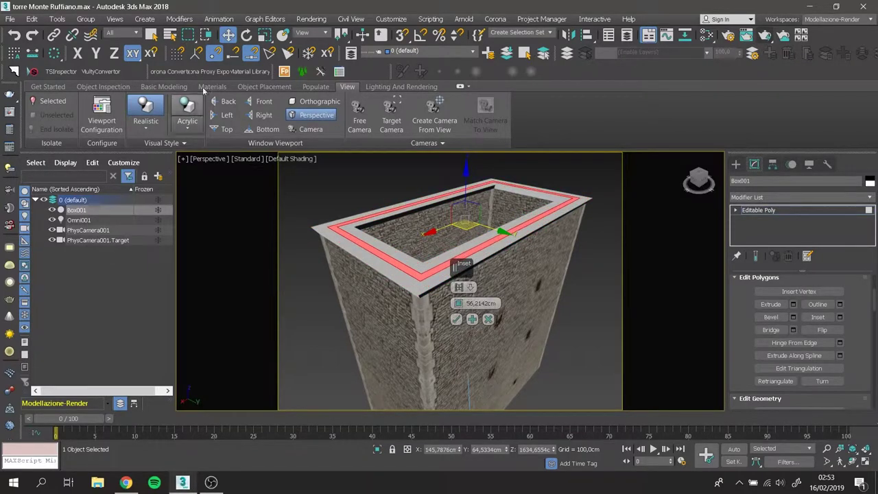
{"action": "key", "text": "r"}
{"action": "key", "text": "ctrl+z"}
{"action": "type", "text": "1"}
{"action": "key", "text": "Return"}
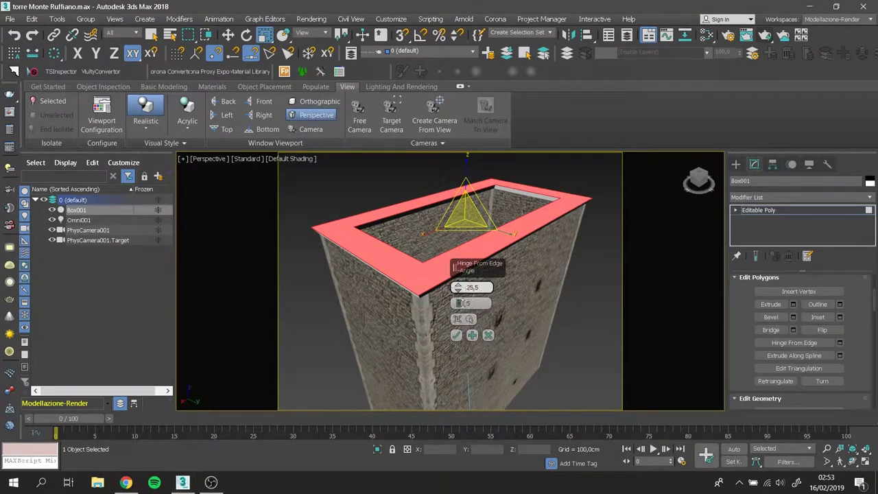
{"action": "key", "text": "Escape"}
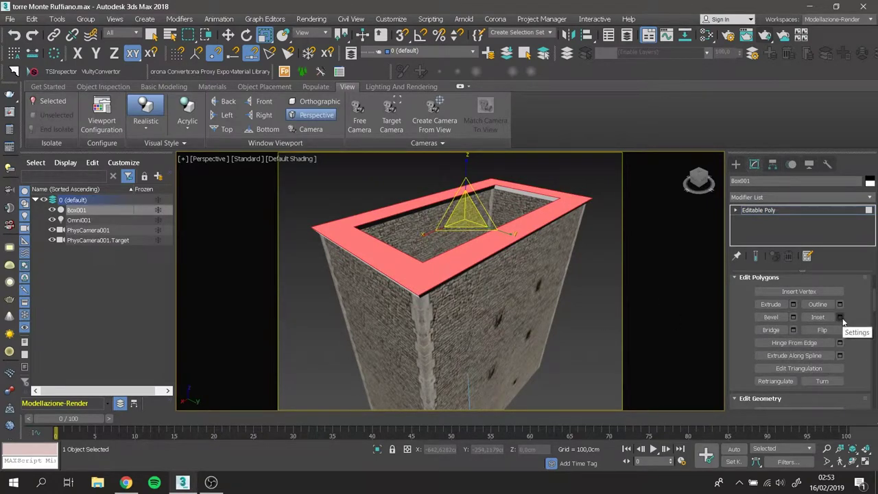
- Try extruding the rim upward, then cancel the extrusion
{"action": "left_click", "coordinate": [793, 304]}
{"action": "mouse_move", "coordinate": [459, 302]}
{"action": "left_mouse_down"}
{"action": "mouse_move", "coordinate": [464, 250]}
{"action": "mouse_move", "coordinate": [457, 302]}
{"action": "left_mouse_up"}
{"action": "left_click", "coordinate": [488, 319]}
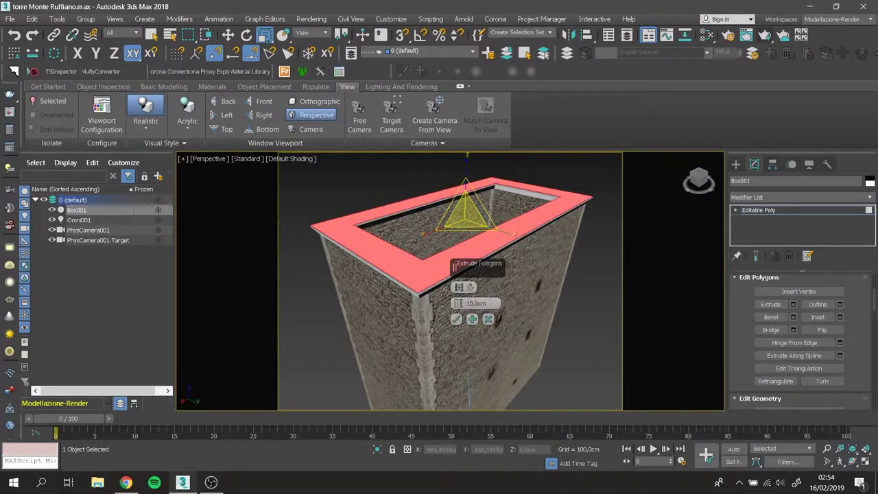
- Adjust the rim's outline width and apply it
{"action": "left_click", "coordinate": [812, 318]}
{"action": "left_click", "coordinate": [457, 319]}
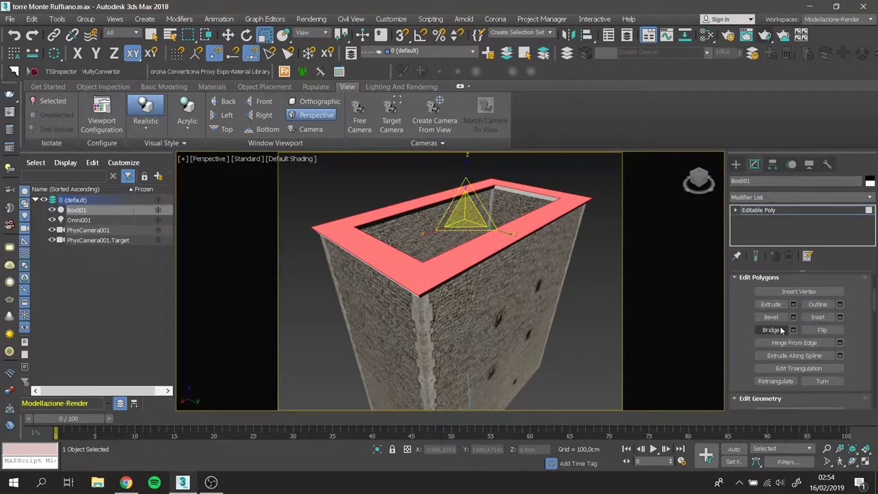
{"action": "left_click_drag", "start_coordinate": [459, 287], "coordinate": [487, 310]}
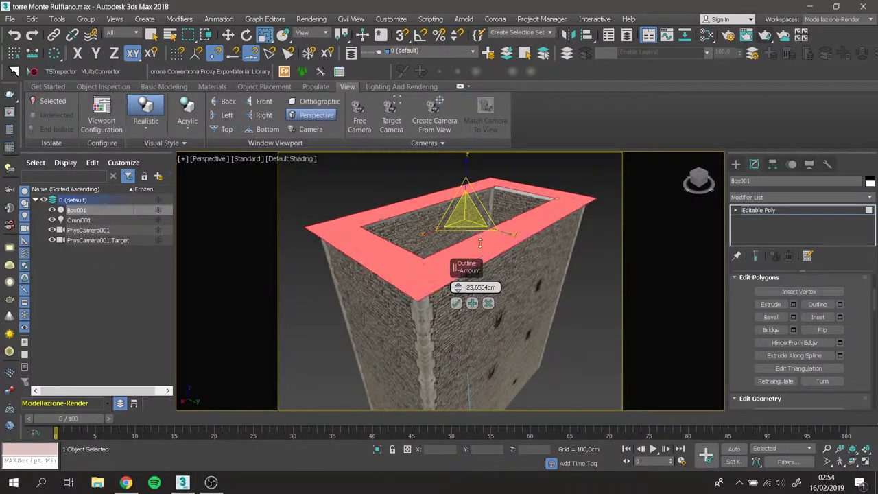
{"action": "left_click", "coordinate": [487, 306]}
{"action": "scroll", "coordinate": [851, 357], "scroll_direction": "down", "scroll_amount": 5}
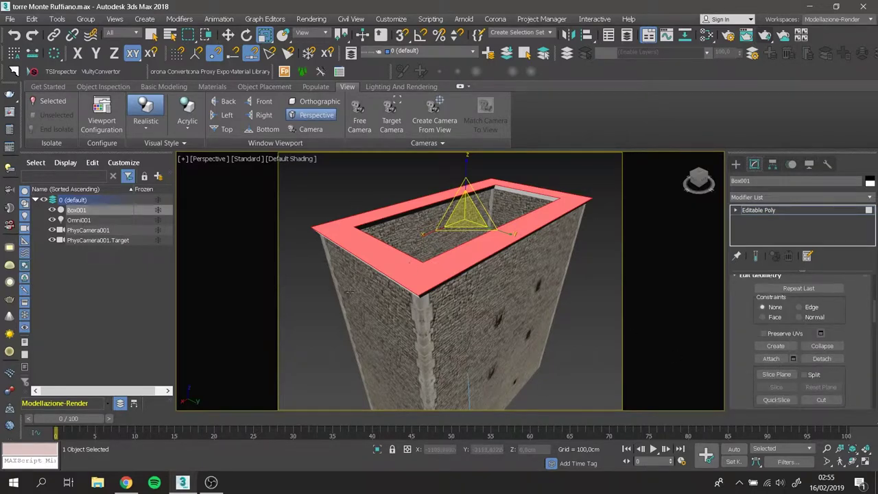
- Extrude the rim faces along their Local Normals into a raised coping
{"action": "middle_click_drag", "start_coordinate": [366, 281], "coordinate": [439, 288], "text": "alt"}
{"action": "scroll", "coordinate": [439, 289], "scroll_direction": "up", "scroll_amount": 2}
{"action": "scroll", "coordinate": [749, 362], "scroll_direction": "down", "scroll_amount": 2}
{"action": "scroll", "coordinate": [749, 362], "scroll_direction": "down", "scroll_amount": 1}
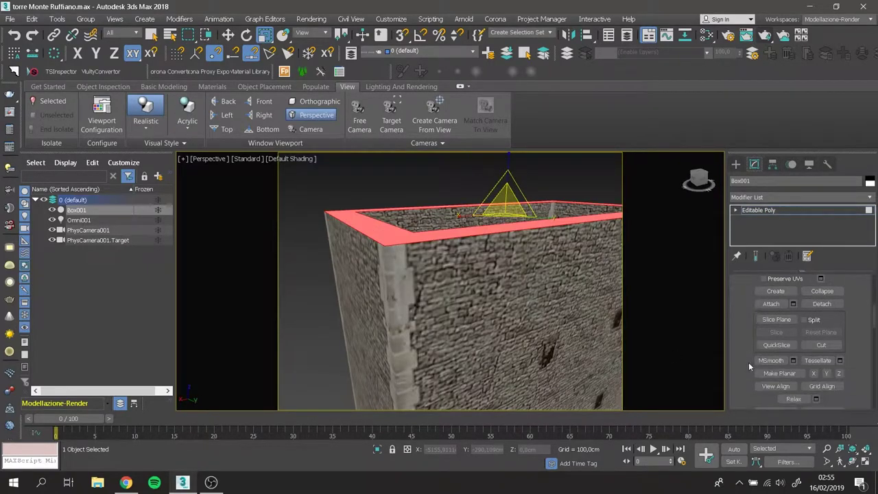
{"action": "scroll", "coordinate": [774, 335], "scroll_direction": "up", "scroll_amount": 3}
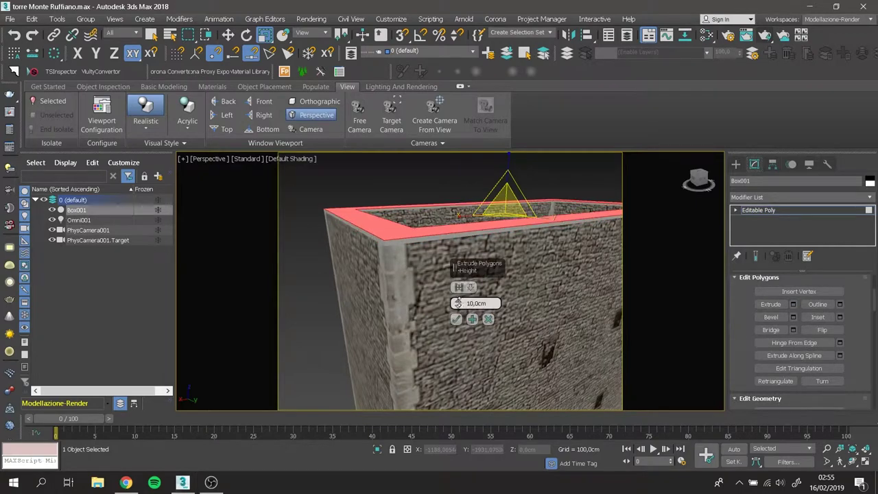
{"action": "scroll", "coordinate": [369, 237], "scroll_direction": "down", "scroll_amount": 3}
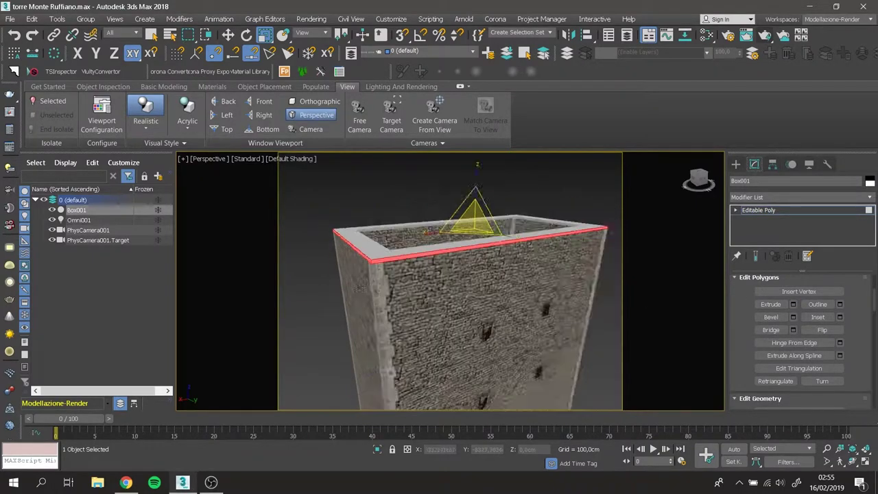
{"action": "middle_click_drag", "start_coordinate": [369, 237], "coordinate": [439, 302], "text": "alt"}
{"action": "scroll", "coordinate": [439, 302], "scroll_direction": "up", "scroll_amount": 2}
{"action": "left_click", "coordinate": [757, 305], "text": "shift"}
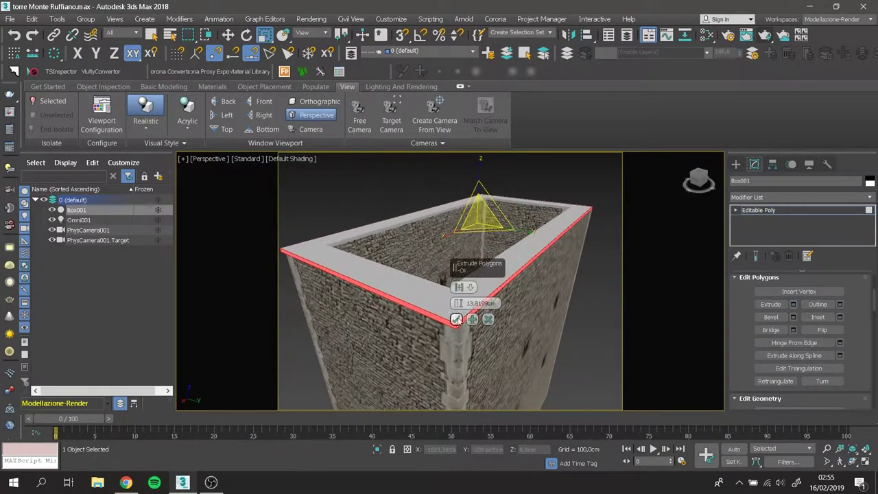
{"action": "left_click", "coordinate": [460, 287]}
{"action": "left_click", "coordinate": [478, 307]}
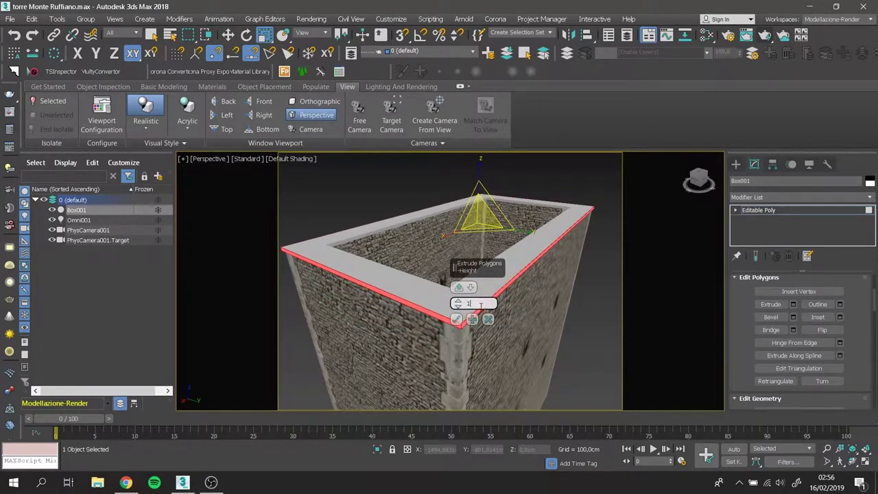
{"action": "left_click", "coordinate": [457, 319]}
- Turn on Edged Faces shading and keep only the front-left wall's rim face selected
{"action": "left_click", "coordinate": [218, 159]}
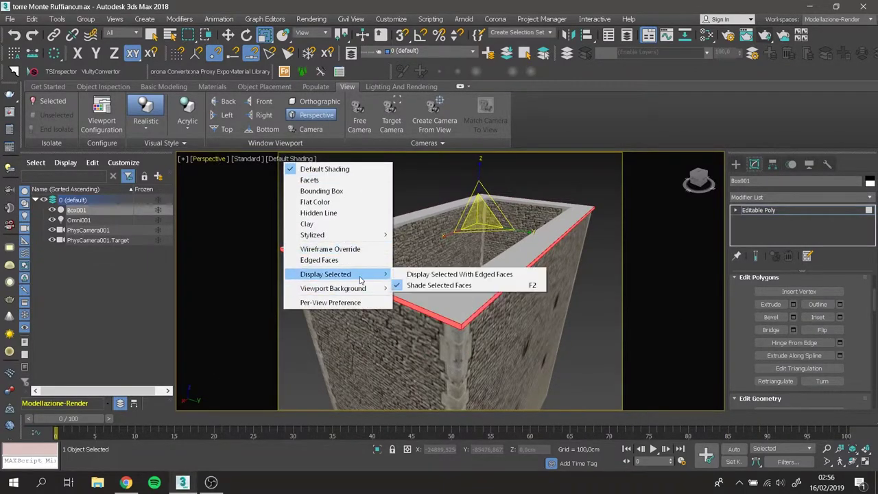
{"action": "left_click", "coordinate": [319, 260]}
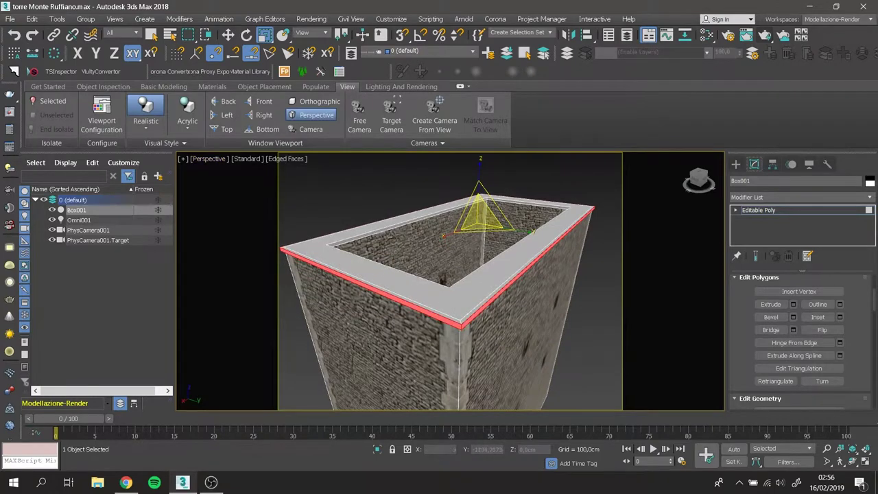
{"action": "left_click", "coordinate": [530, 310], "text": "alt"}
- Collapse the Edit Polygons, Edit Geometry, Material IDs and Smoothing Groups rollouts
{"action": "left_click", "coordinate": [759, 278]}
{"action": "left_click", "coordinate": [760, 308]}
{"action": "left_click", "coordinate": [747, 321]}
{"action": "left_click", "coordinate": [748, 333]}
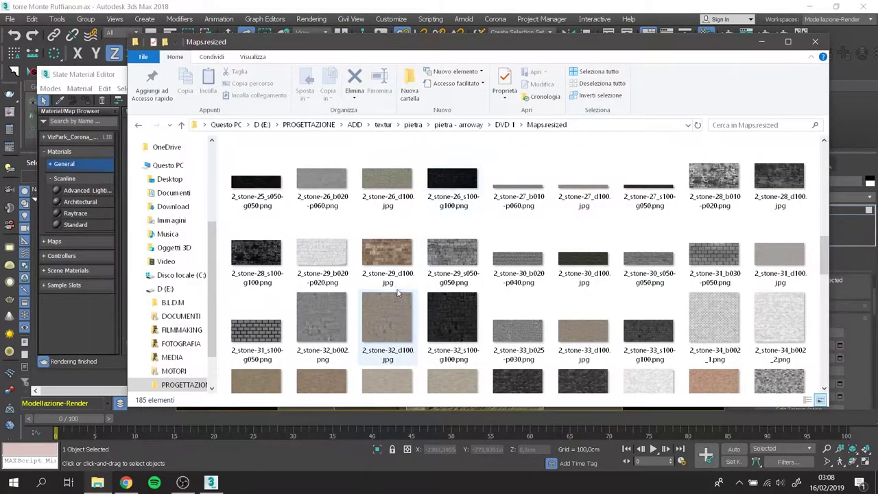
{"action": "scroll", "coordinate": [388, 322], "scroll_direction": "down", "scroll_amount": 2}
- Add 2_stone-48_d100.jpg from Maps.resized as a bitmap node in the Slate Material Editor
{"action": "scroll", "coordinate": [384, 321], "scroll_direction": "down", "scroll_amount": 1}
{"action": "scroll", "coordinate": [374, 320], "scroll_direction": "down", "scroll_amount": 1}
{"action": "scroll", "coordinate": [377, 313], "scroll_direction": "up", "scroll_amount": 3}
{"action": "scroll", "coordinate": [376, 308], "scroll_direction": "down", "scroll_amount": 2}
{"action": "scroll", "coordinate": [364, 306], "scroll_direction": "down", "scroll_amount": 1}
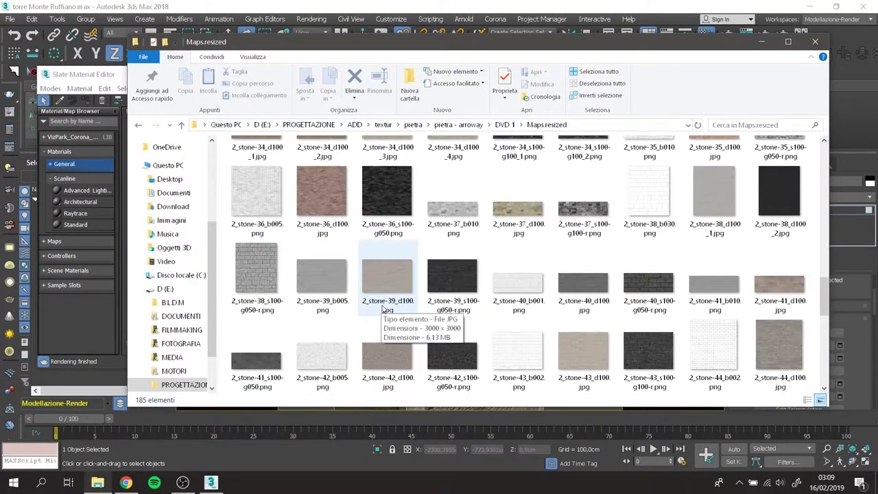
{"action": "scroll", "coordinate": [356, 305], "scroll_direction": "down", "scroll_amount": 1}
{"action": "scroll", "coordinate": [356, 305], "scroll_direction": "down", "scroll_amount": 1}
{"action": "scroll", "coordinate": [356, 309], "scroll_direction": "down", "scroll_amount": 1}
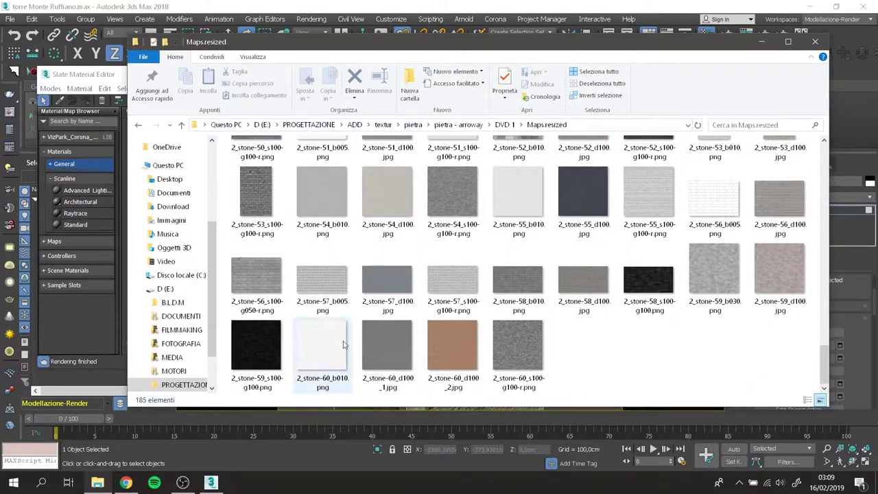
{"action": "scroll", "coordinate": [356, 319], "scroll_direction": "up", "scroll_amount": 10}
{"action": "scroll", "coordinate": [356, 331], "scroll_direction": "down", "scroll_amount": 2}
{"action": "scroll", "coordinate": [356, 322], "scroll_direction": "down", "scroll_amount": 5}
{"action": "left_click", "coordinate": [387, 288]}
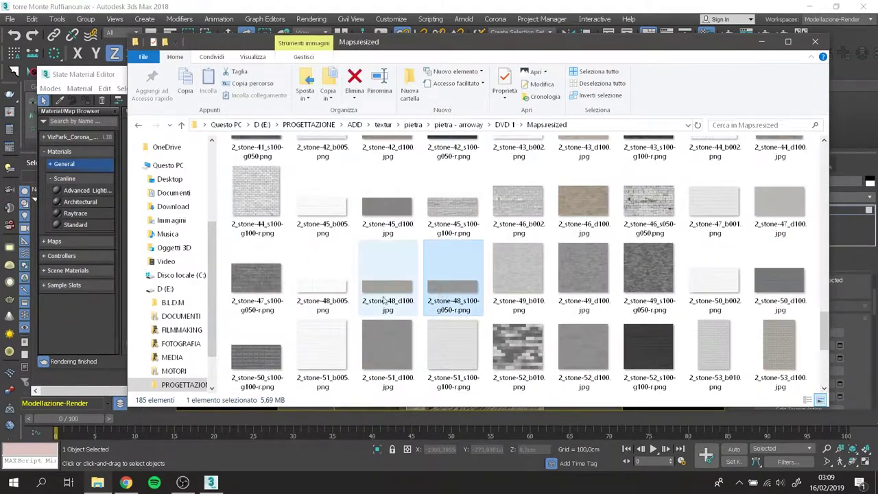
{"action": "left_click_drag", "start_coordinate": [412, 42], "coordinate": [581, 82]}
{"action": "left_click_drag", "start_coordinate": [557, 319], "coordinate": [256, 197]}
- Add the stone-48 specular PNG as another bitmap node
{"action": "key", "text": "alt+Tab"}
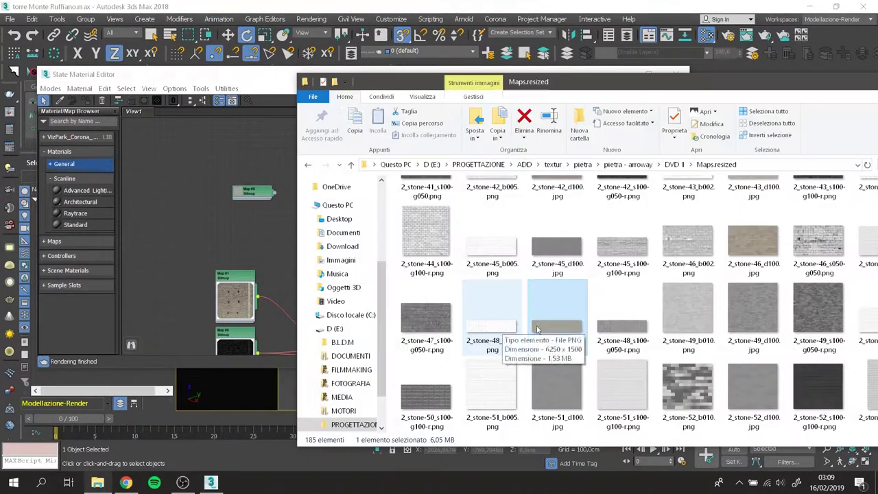
{"action": "left_click", "coordinate": [622, 321]}
{"action": "mouse_move", "coordinate": [627, 325]}
{"action": "left_mouse_down"}
{"action": "mouse_move", "coordinate": [182, 242]}
{"action": "mouse_move", "coordinate": [230, 250]}
{"action": "mouse_move", "coordinate": [343, 210]}
{"action": "left_mouse_up"}
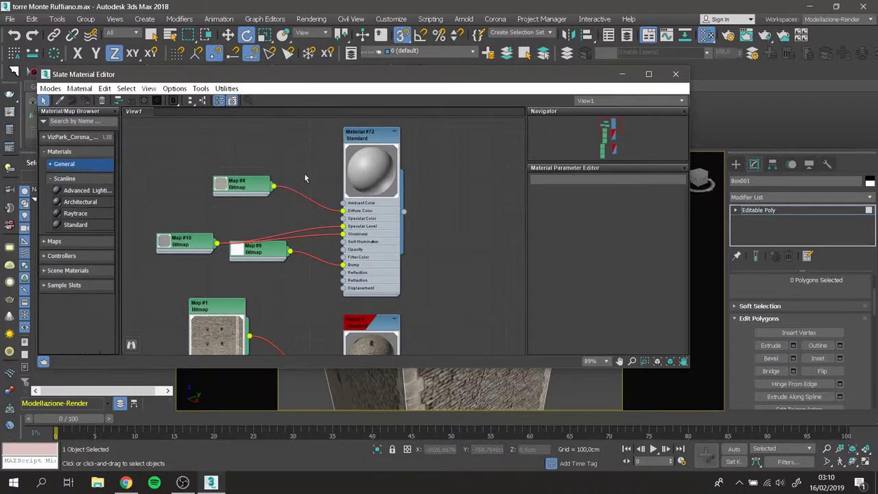
- Enable Show Shaded Material in Viewport for Material #72
{"action": "right_click", "coordinate": [345, 130]}
{"action": "left_click", "coordinate": [384, 263]}
{"action": "left_click_drag", "start_coordinate": [206, 74], "coordinate": [185, 196]}
- Inspect the settings of bitmap maps #8, #10 and #9
{"action": "left_click_drag", "start_coordinate": [198, 311], "coordinate": [184, 254]}
{"action": "double_click", "coordinate": [199, 250]}
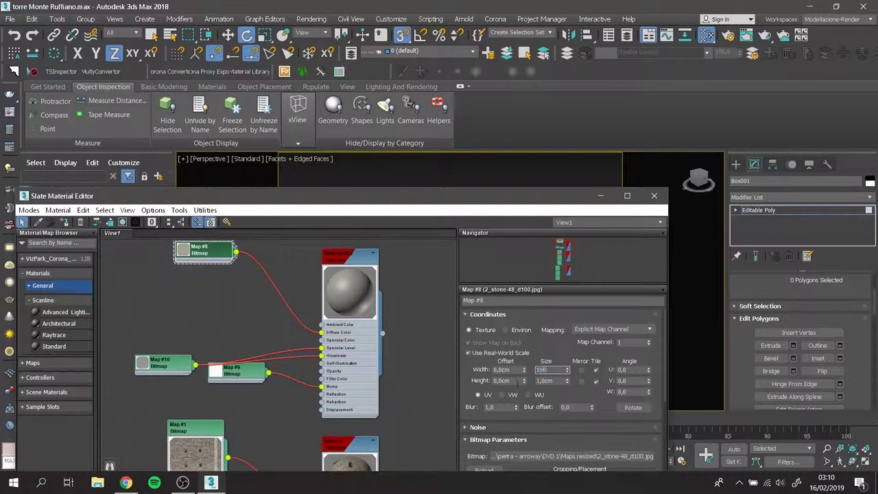
{"action": "left_click_drag", "start_coordinate": [160, 360], "coordinate": [168, 321]}
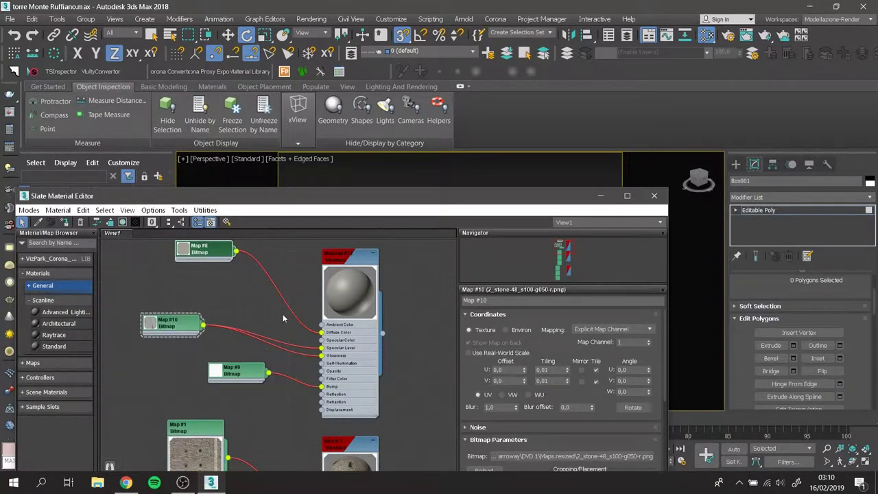
{"action": "double_click", "coordinate": [236, 372]}
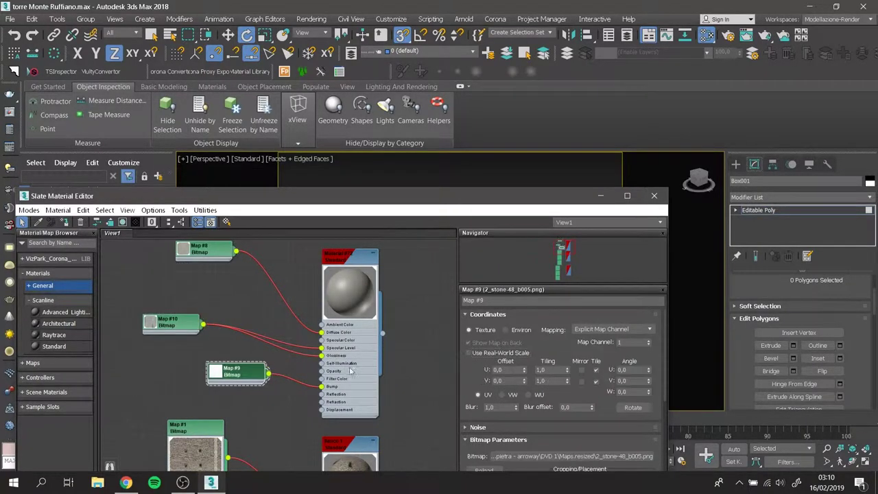
{"action": "left_click_drag", "start_coordinate": [418, 197], "coordinate": [347, 378]}
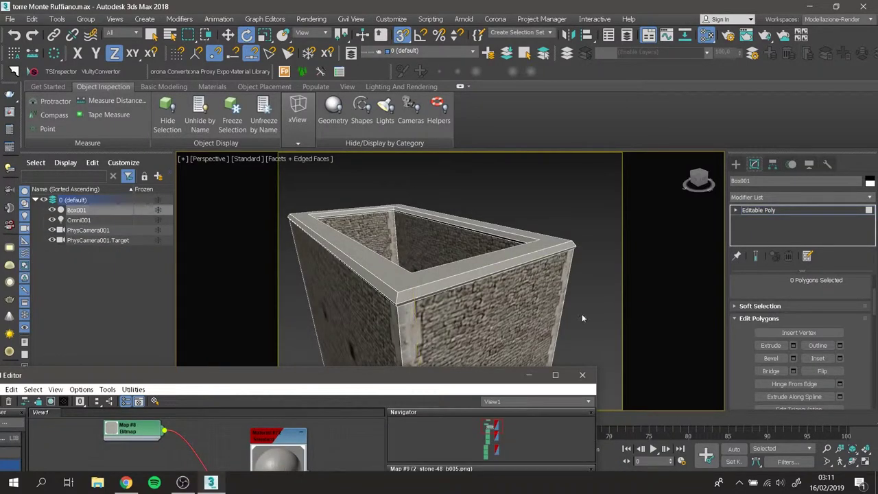
- Close the material editor, face the tower wall, and select all polygons
{"action": "left_click", "coordinate": [583, 375]}
{"action": "middle_click_drag", "start_coordinate": [446, 288], "coordinate": [384, 288], "text": "alt"}
{"action": "scroll", "coordinate": [384, 288], "scroll_direction": "down", "scroll_amount": 2}
{"action": "middle_click_drag", "start_coordinate": [288, 274], "coordinate": [340, 277]}
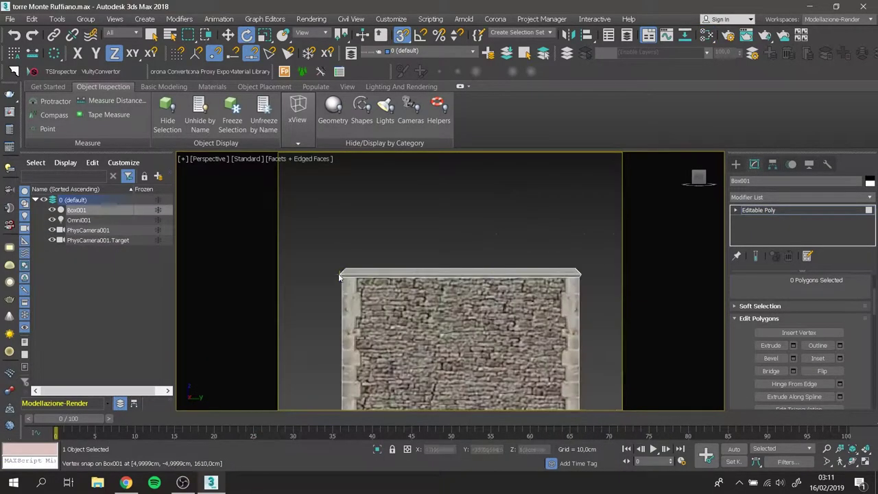
{"action": "scroll", "coordinate": [798, 323], "scroll_direction": "up", "scroll_amount": 3}
{"action": "key", "text": "ctrl+a"}
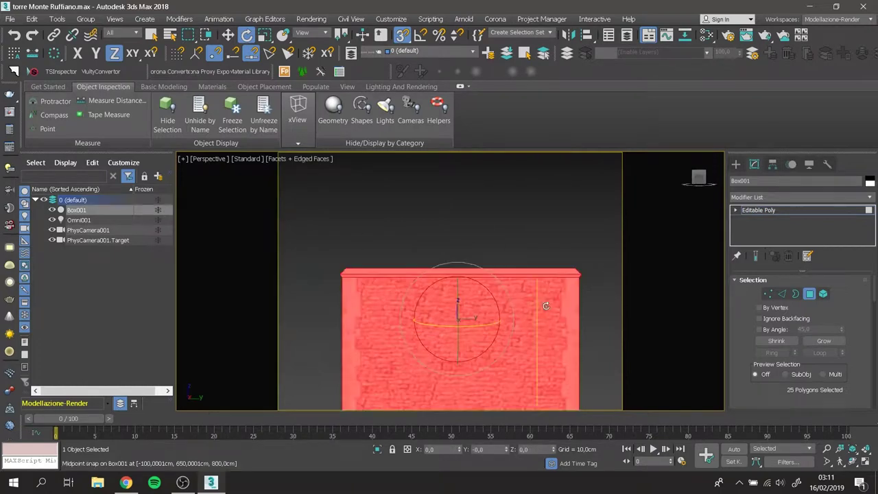
- Add a UVW Map modifier with Box mapping sized 5 × 5 × 5 cm
{"action": "left_click", "coordinate": [767, 197]}
{"action": "scroll", "coordinate": [789, 308], "scroll_direction": "down", "scroll_amount": 5}
{"action": "left_click", "coordinate": [776, 343]}
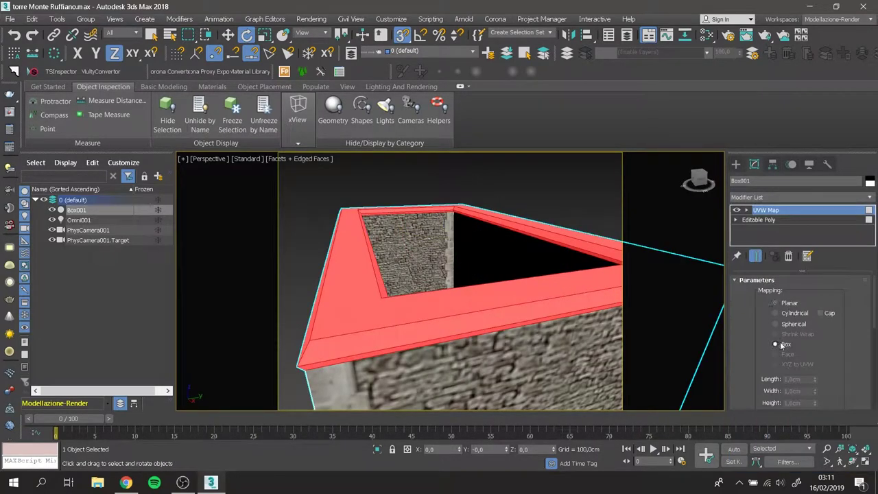
{"action": "scroll", "coordinate": [825, 367], "scroll_direction": "down", "scroll_amount": 3}
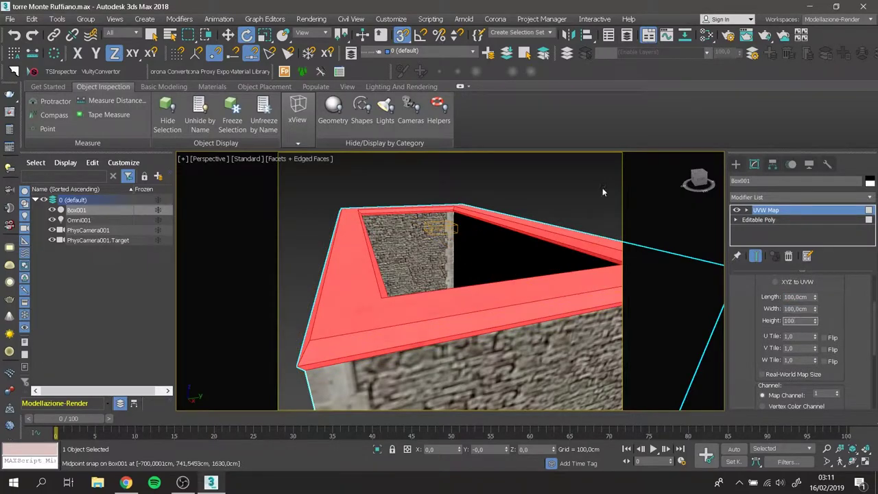
{"action": "scroll", "coordinate": [789, 330], "scroll_direction": "up", "scroll_amount": 3}
{"action": "left_click", "coordinate": [786, 344]}
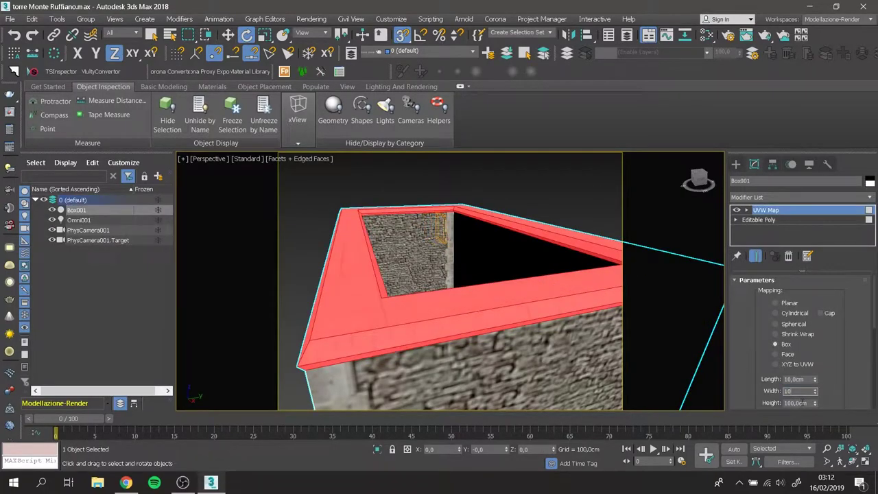
- Check the tiled stone texture around the rim and create a camera from the view
{"action": "left_click", "coordinate": [620, 207]}
{"action": "middle_click_drag", "start_coordinate": [619, 208], "coordinate": [466, 274], "text": "alt"}
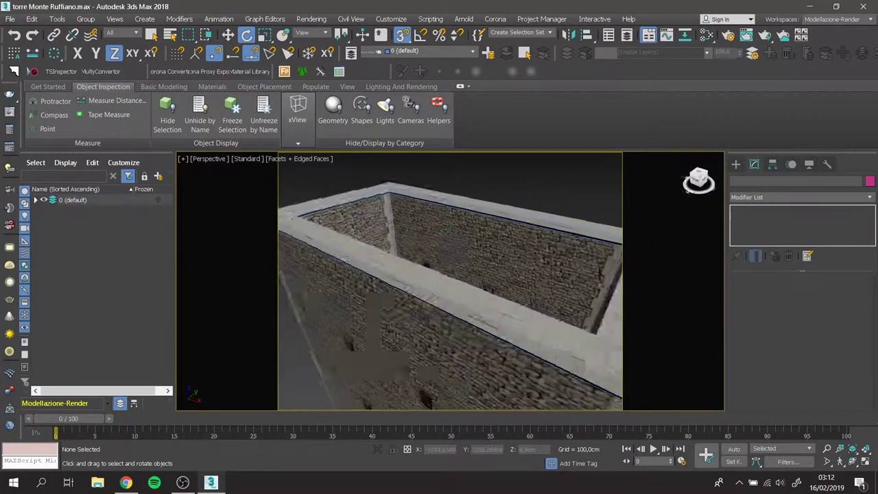
{"action": "left_click", "coordinate": [466, 275]}
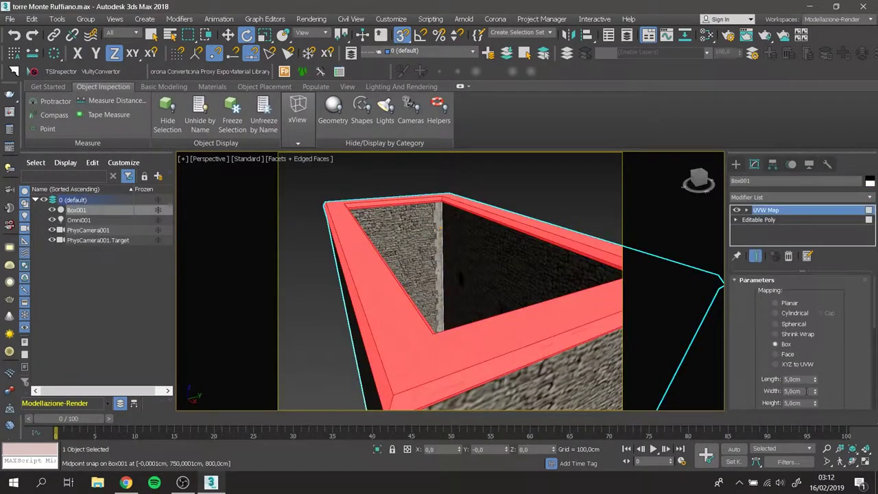
{"action": "left_click", "coordinate": [566, 169]}
{"action": "middle_click_drag", "start_coordinate": [566, 170], "coordinate": [522, 206], "text": "alt"}
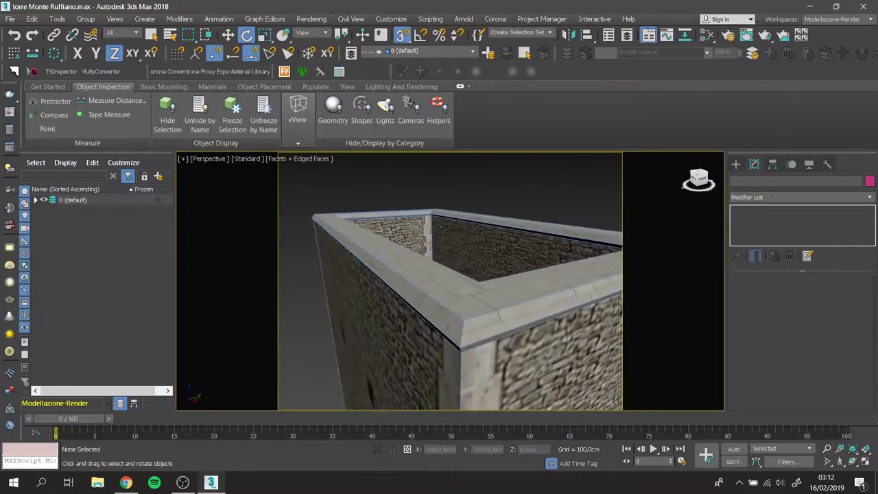
{"action": "scroll", "coordinate": [326, 186], "scroll_direction": "down", "scroll_amount": 10}
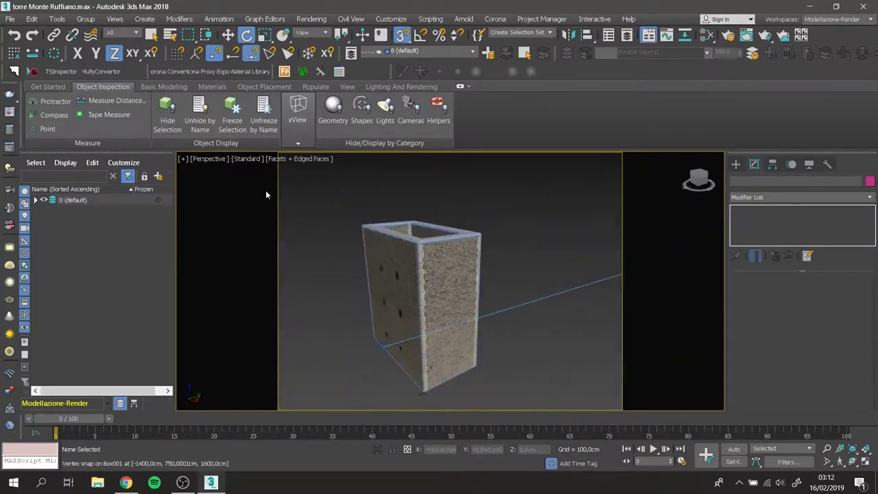
{"action": "left_click", "coordinate": [208, 159]}
{"action": "key", "text": "ctrl+c"}
- Move PhysCamera001 in the Top viewport to reframe the tower
{"action": "key", "text": "alt+w"}
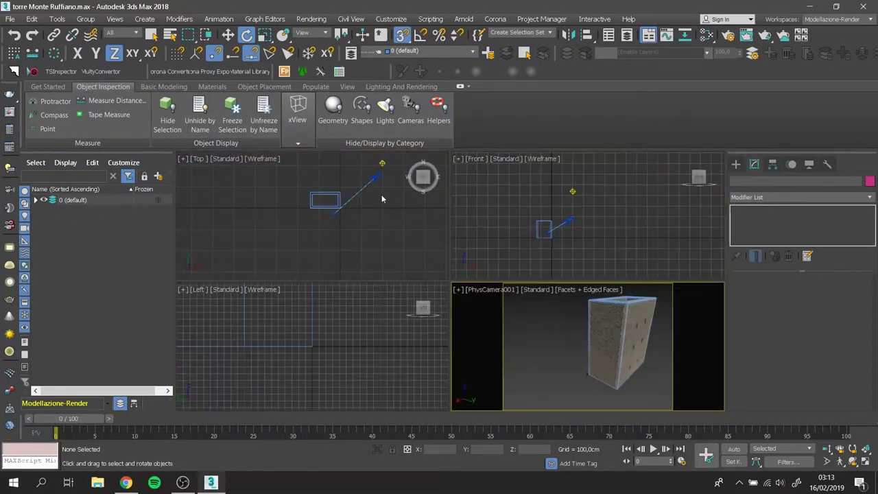
{"action": "left_click", "coordinate": [36, 200]}
{"action": "left_click", "coordinate": [88, 230]}
{"action": "key", "text": "w"}
{"action": "left_click_drag", "start_coordinate": [343, 206], "coordinate": [328, 212]}
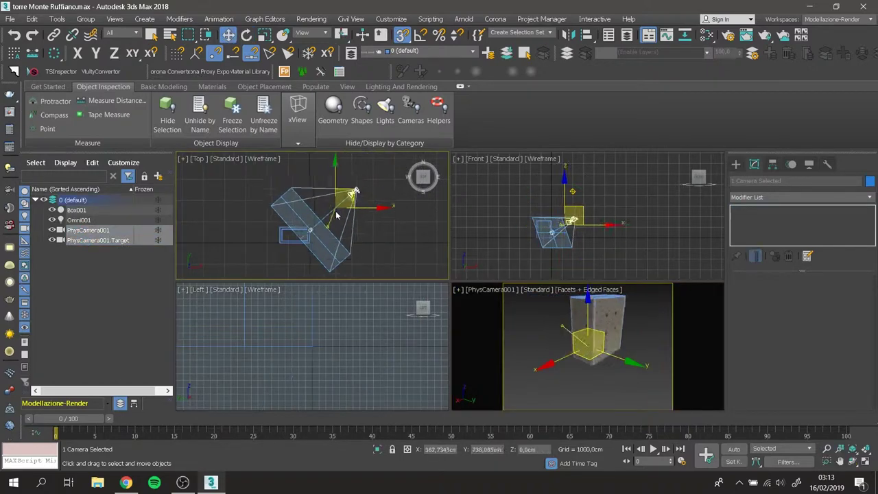
- Maximize the camera viewport, render a test image, and close the frame window
{"action": "right_click", "coordinate": [575, 289]}
{"action": "left_click", "coordinate": [583, 288]}
{"action": "left_click", "coordinate": [746, 35]}
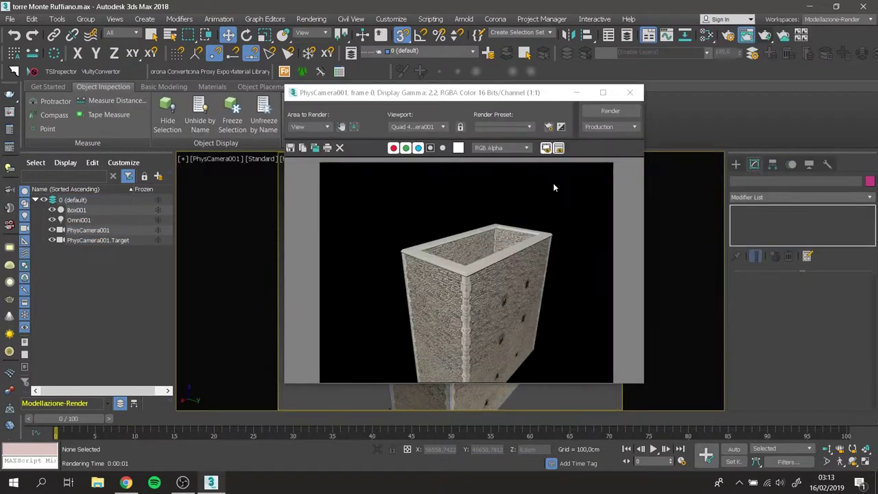
{"action": "scroll", "coordinate": [507, 226], "scroll_direction": "up", "scroll_amount": 3}
{"action": "scroll", "coordinate": [474, 247], "scroll_direction": "down", "scroll_amount": 3}
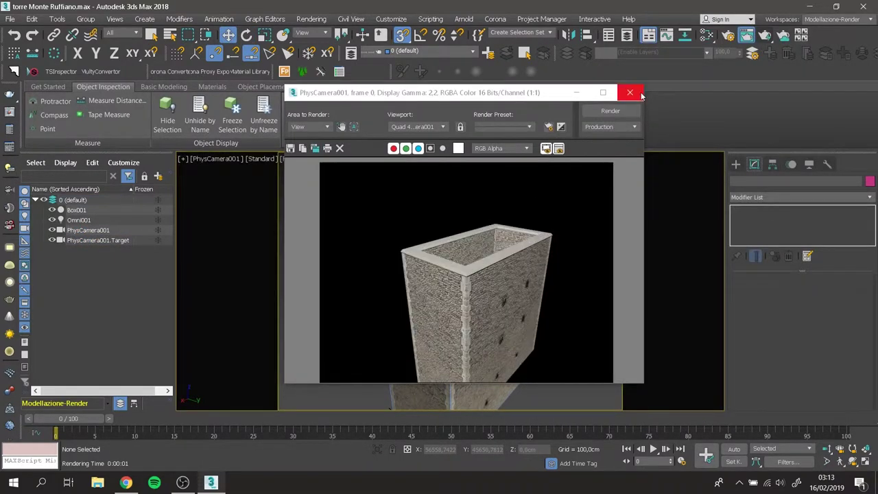
{"action": "left_click", "coordinate": [641, 95]}
- Return to the Perspective view and show the Standard Primitives
{"action": "key", "text": "p"}
{"action": "scroll", "coordinate": [380, 284], "scroll_direction": "down", "scroll_amount": 3}
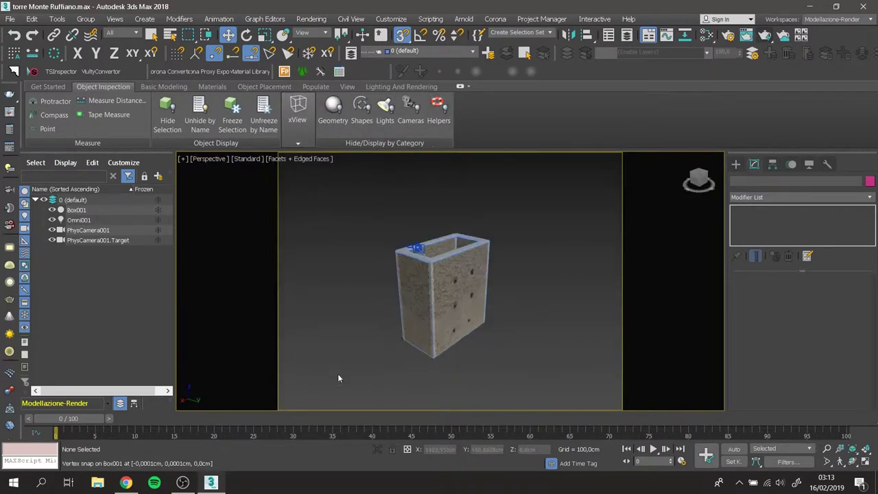
{"action": "left_click", "coordinate": [735, 164]}
- Draw a 550 × 1200 cm plane and snap it inside the tower top at Z 1500 cm
{"action": "left_click", "coordinate": [823, 276]}
{"action": "left_click_drag", "start_coordinate": [518, 333], "coordinate": [506, 381]}
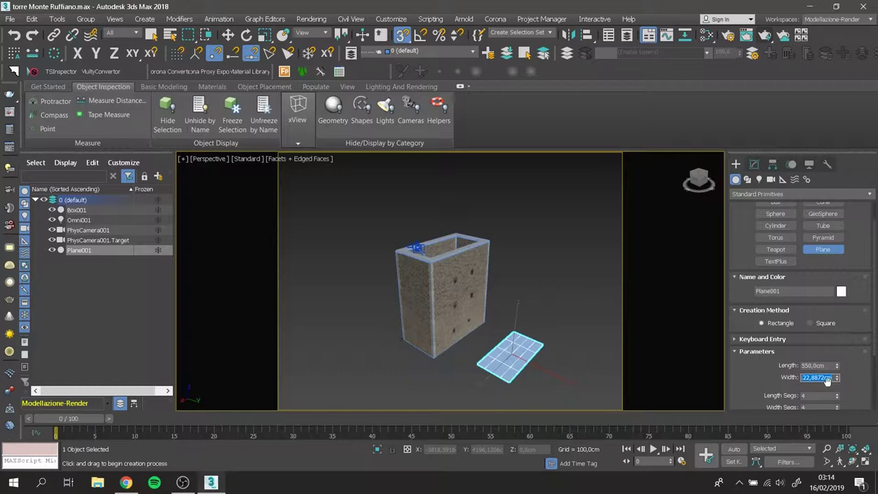
{"action": "key", "text": "w"}
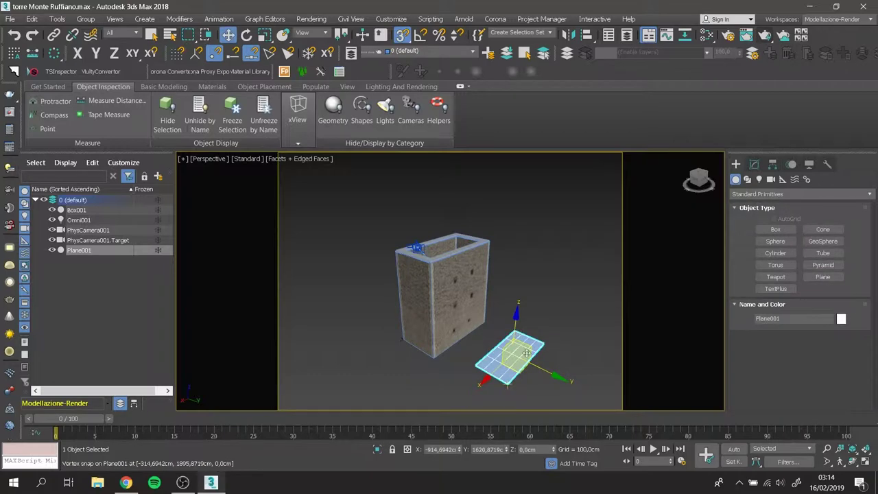
{"action": "scroll", "coordinate": [526, 353], "scroll_direction": "up", "scroll_amount": 5}
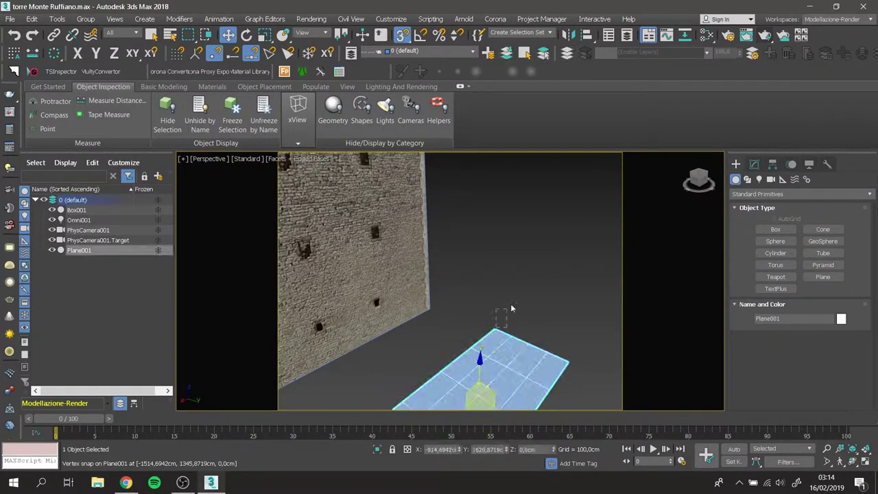
{"action": "scroll", "coordinate": [498, 329], "scroll_direction": "down", "scroll_amount": 5}
{"action": "mouse_move", "coordinate": [473, 394]}
{"action": "left_mouse_down"}
{"action": "mouse_move", "coordinate": [445, 238]}
{"action": "mouse_move", "coordinate": [452, 233]}
{"action": "left_mouse_up"}
{"action": "scroll", "coordinate": [444, 238], "scroll_direction": "up", "scroll_amount": 4}
{"action": "scroll", "coordinate": [453, 233], "scroll_direction": "down", "scroll_amount": 2}
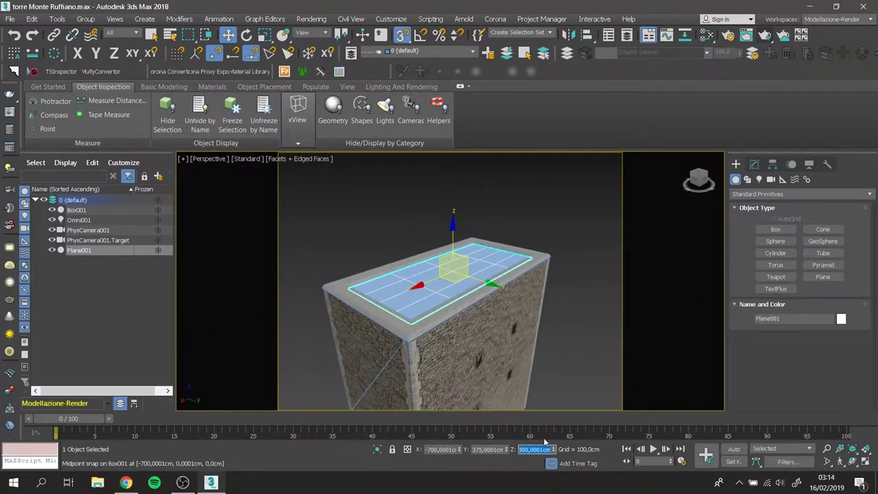
{"action": "key", "text": "Return"}
{"action": "left_click", "coordinate": [606, 259]}
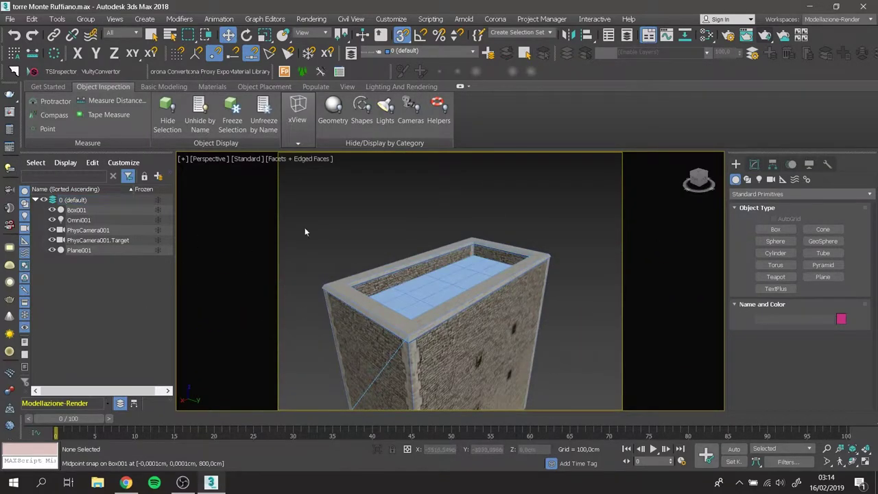
- Add the FloorGenerator modifier to Plane001 for 300 × 30 cm boards
{"action": "left_click", "coordinate": [82, 250]}
{"action": "left_click", "coordinate": [754, 164]}
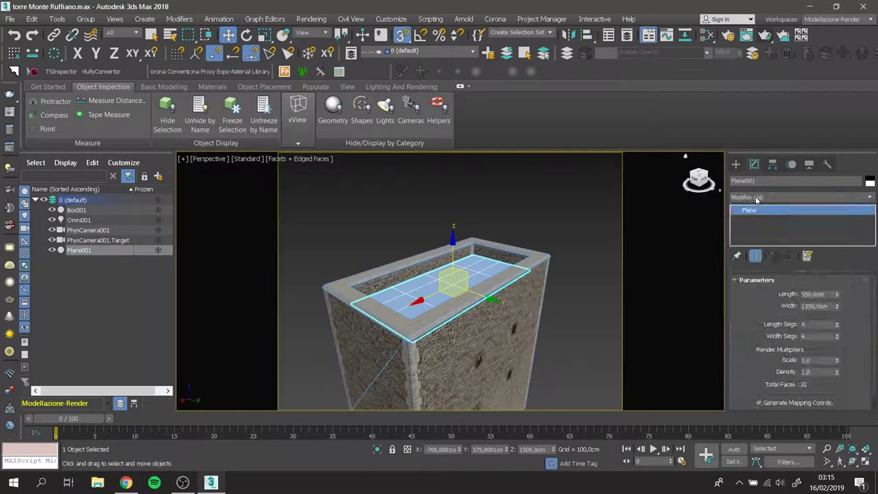
{"action": "left_click", "coordinate": [759, 198]}
{"action": "left_click", "coordinate": [651, 226]}
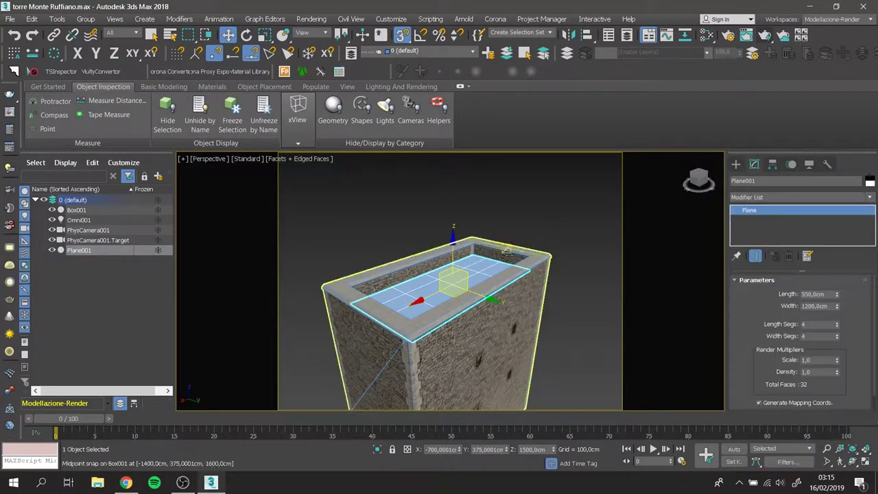
{"action": "left_click", "coordinate": [652, 226]}
{"action": "left_click", "coordinate": [432, 288]}
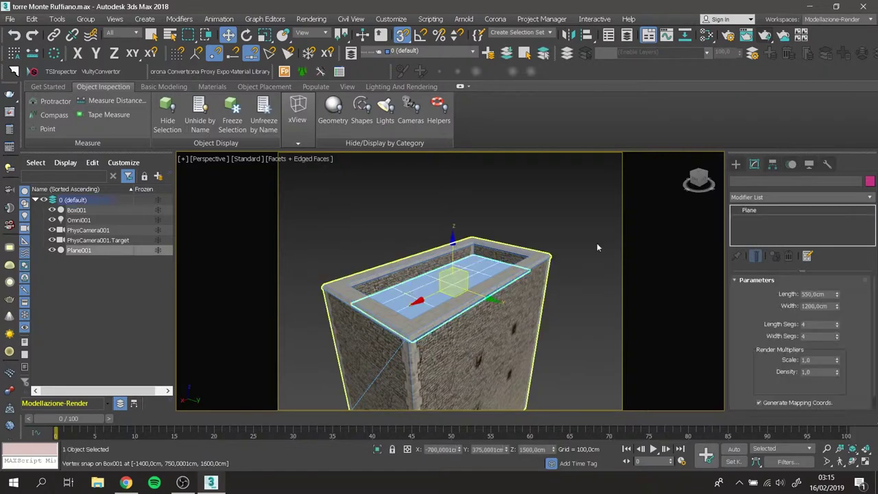
{"action": "left_click", "coordinate": [759, 198]}
{"action": "scroll", "coordinate": [758, 196], "scroll_direction": "down", "scroll_amount": 5}
{"action": "left_click", "coordinate": [774, 212]}
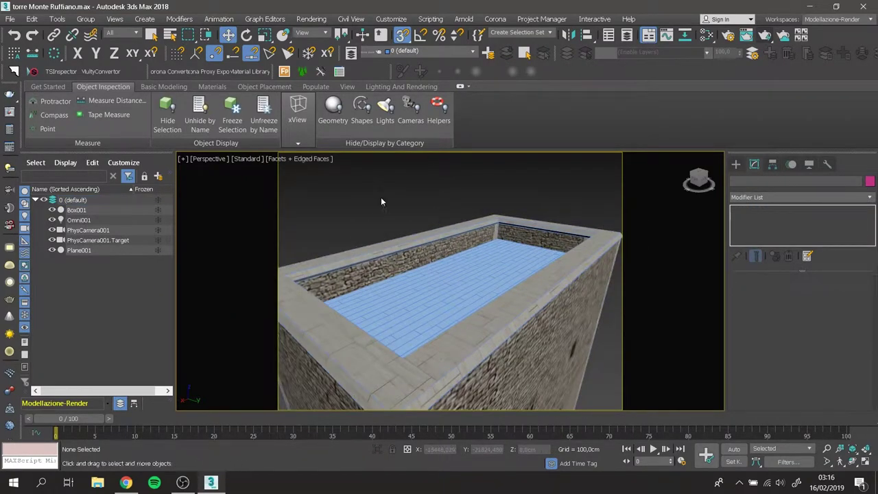
- Give the floor planks a 2 cm extrusion and a 1 cm bevel
{"action": "left_click", "coordinate": [439, 295]}
{"action": "scroll", "coordinate": [848, 369], "scroll_direction": "down", "scroll_amount": 5}
{"action": "scroll", "coordinate": [420, 331], "scroll_direction": "up", "scroll_amount": 5}
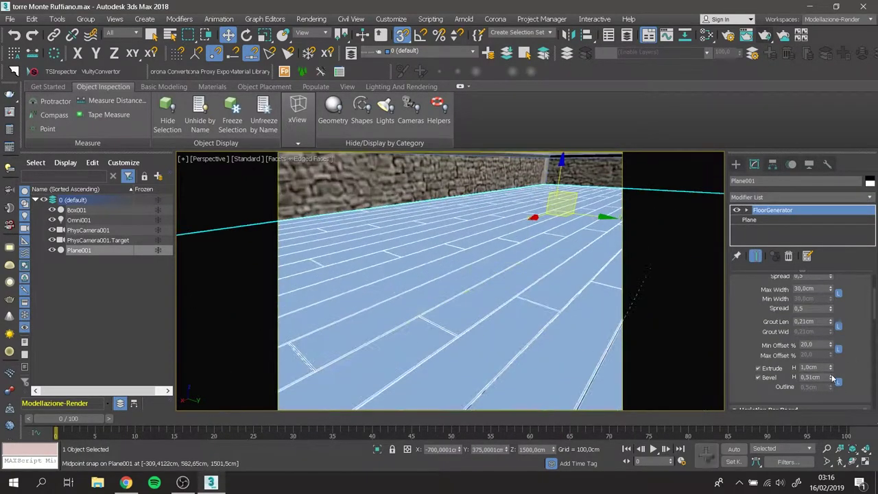
{"action": "key", "text": "Tab"}
{"action": "type", "text": "1"}
{"action": "key", "text": "Return"}
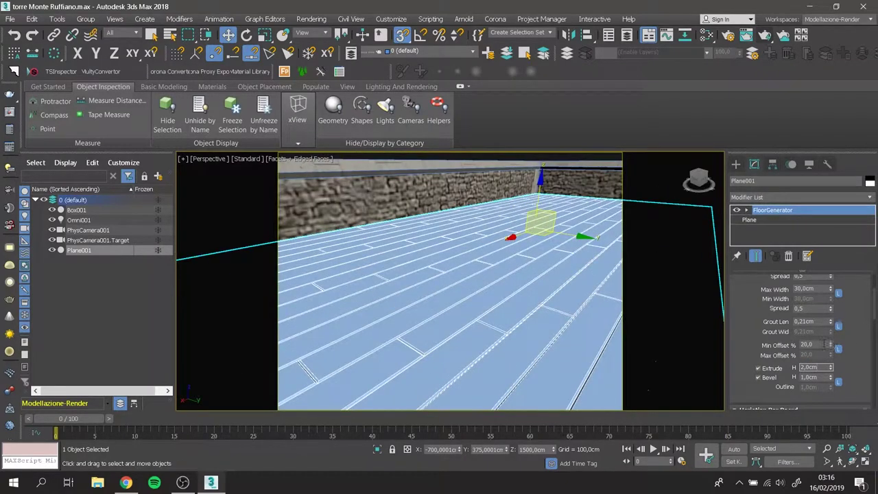
- Set the FloorGenerator maximum board width to 30 cm
{"action": "scroll", "coordinate": [851, 334], "scroll_direction": "up", "scroll_amount": 2}
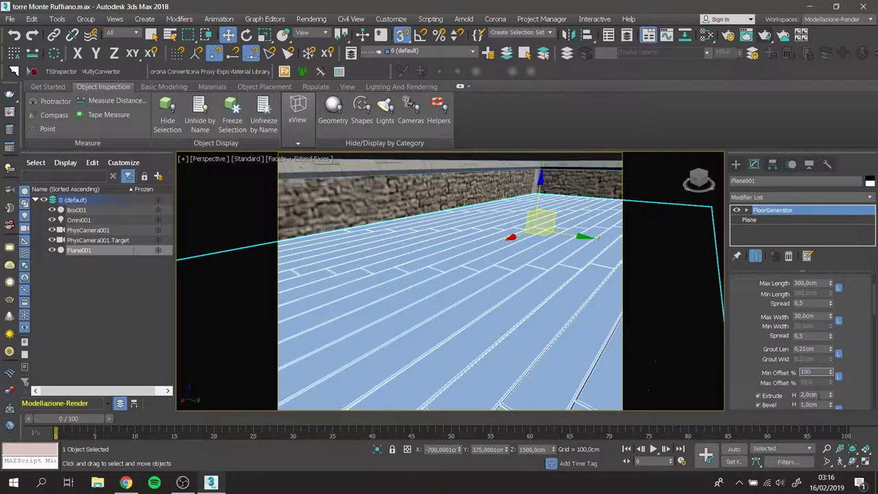
{"action": "scroll", "coordinate": [345, 196], "scroll_direction": "down", "scroll_amount": 4}
{"action": "scroll", "coordinate": [345, 196], "scroll_direction": "down", "scroll_amount": 5}
{"action": "left_click", "coordinate": [345, 196]}
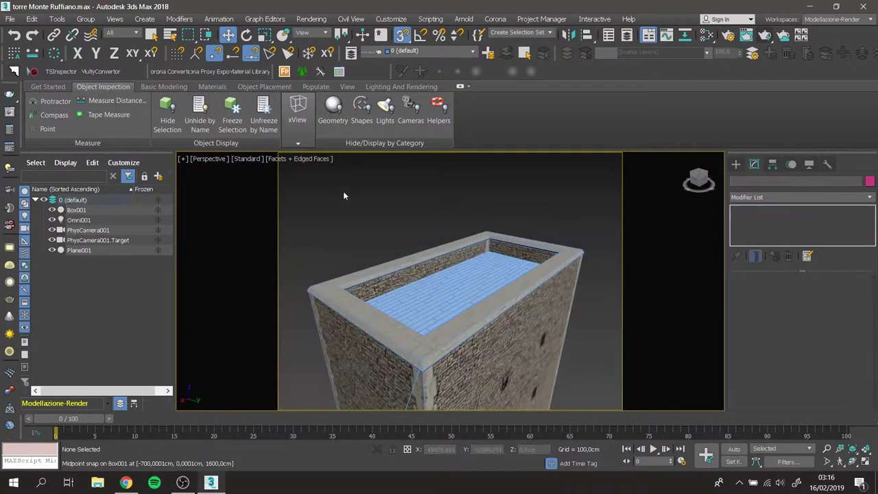
{"action": "left_click", "coordinate": [448, 294]}
{"action": "scroll", "coordinate": [447, 294], "scroll_direction": "up", "scroll_amount": 5}
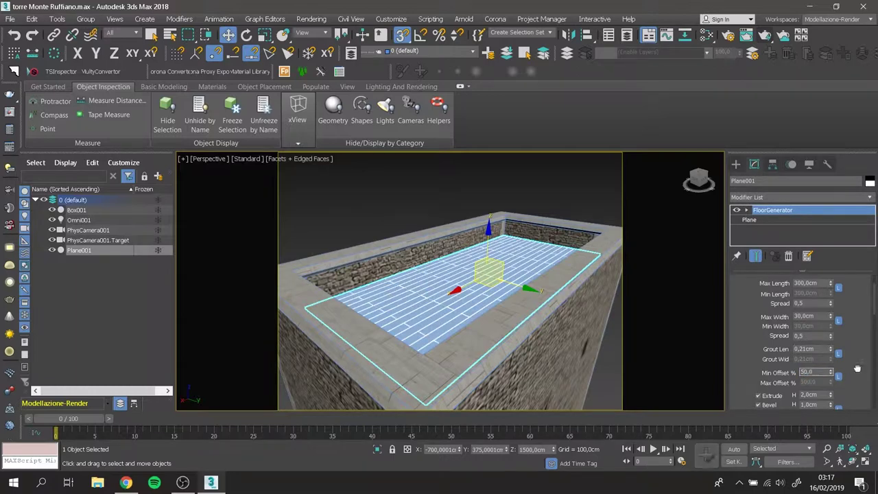
{"action": "left_click", "coordinate": [344, 222]}
{"action": "left_click", "coordinate": [439, 310]}
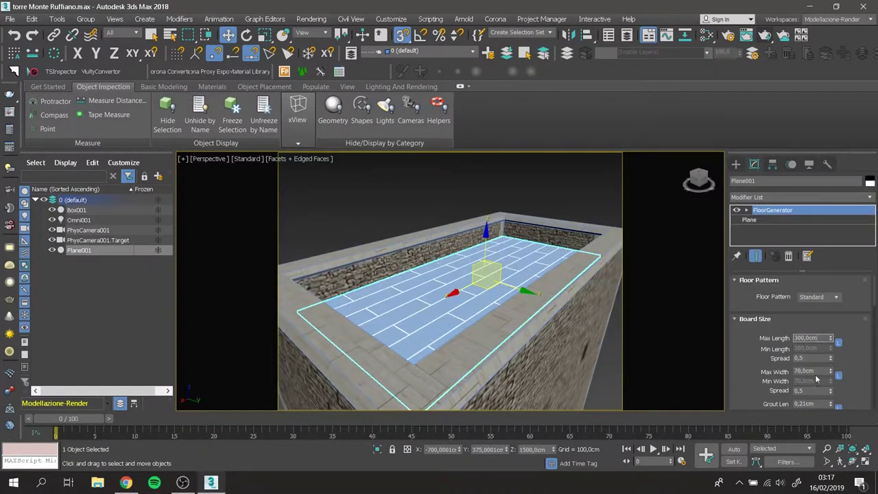
{"action": "type", "text": "30"}
{"action": "key", "text": "Return"}
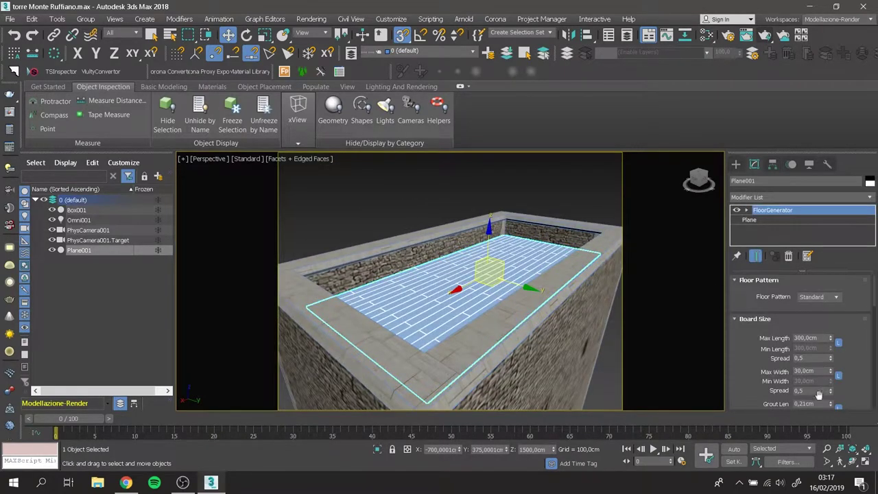
- Collapse the floor plane's modifier stack and convert it to an Editable Mesh
{"action": "left_click", "coordinate": [659, 323]}
{"action": "left_click", "coordinate": [439, 288]}
{"action": "right_click", "coordinate": [768, 210]}
{"action": "left_click", "coordinate": [775, 263]}
{"action": "right_click", "coordinate": [755, 209]}
{"action": "left_click", "coordinate": [789, 261]}
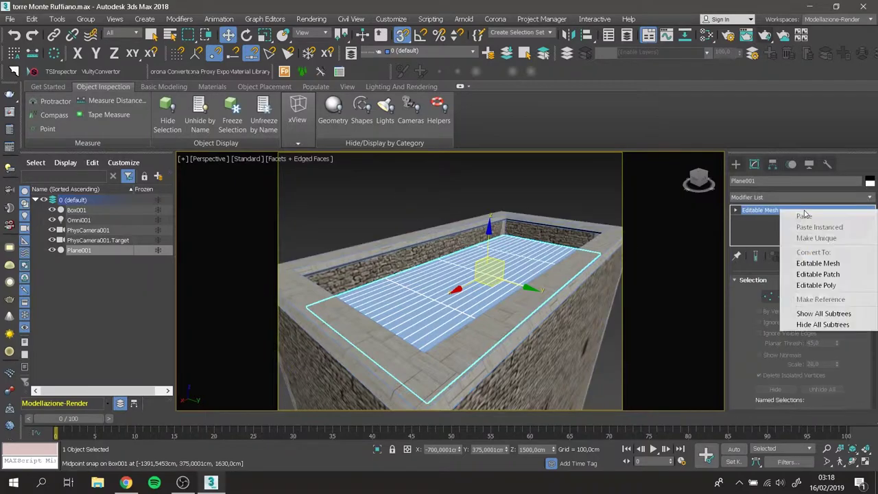
- Collapse the tower box Box001 into a single Editable Poly
{"action": "left_click", "coordinate": [322, 168]}
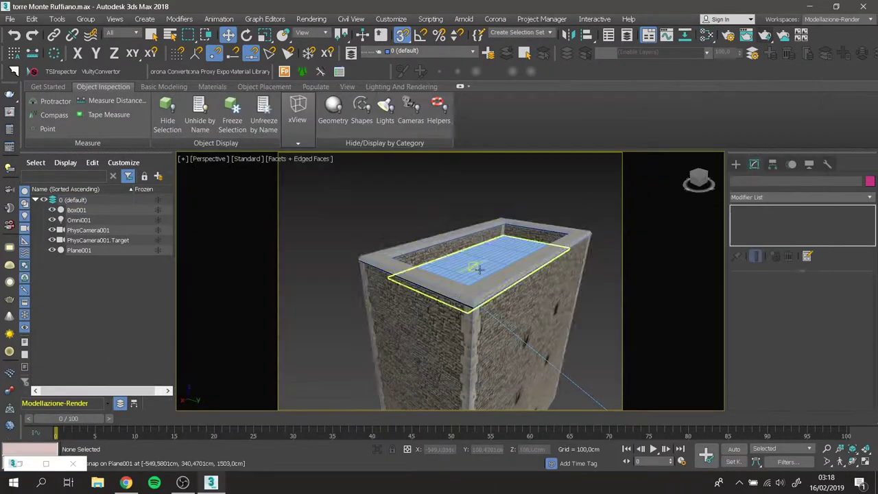
{"action": "left_click", "coordinate": [439, 329]}
{"action": "right_click", "coordinate": [762, 210]}
{"action": "left_click", "coordinate": [769, 372]}
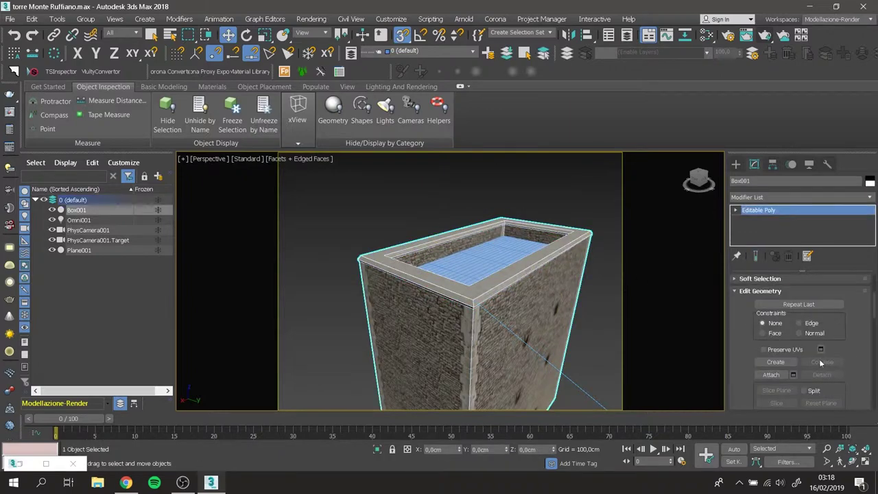
- Open the Slate Material Editor with M
{"action": "key", "text": "m"}
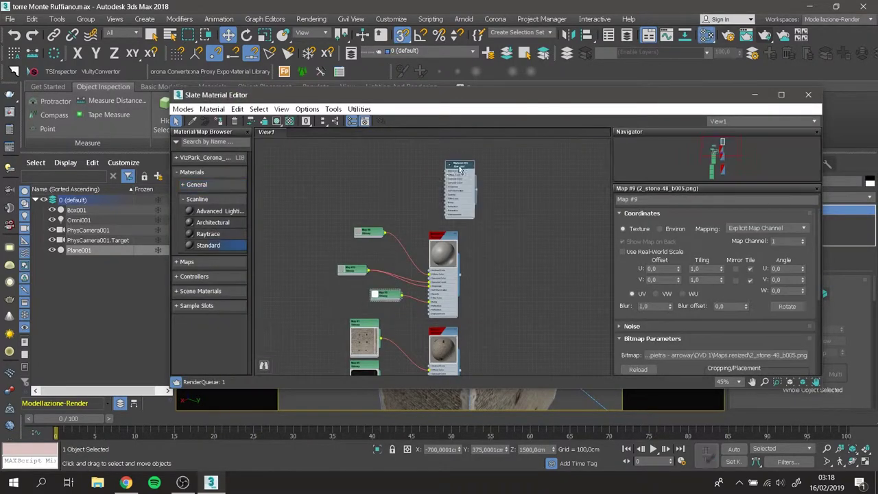
{"action": "scroll", "coordinate": [425, 206], "scroll_direction": "up", "scroll_amount": 3}
{"action": "scroll", "coordinate": [412, 207], "scroll_direction": "up", "scroll_amount": 3}
- In File Explorer, browse the textur and TEXTURE PACK wood-floor texture folders
{"action": "scroll", "coordinate": [397, 209], "scroll_direction": "up", "scroll_amount": 2}
{"action": "key", "text": "super+e"}
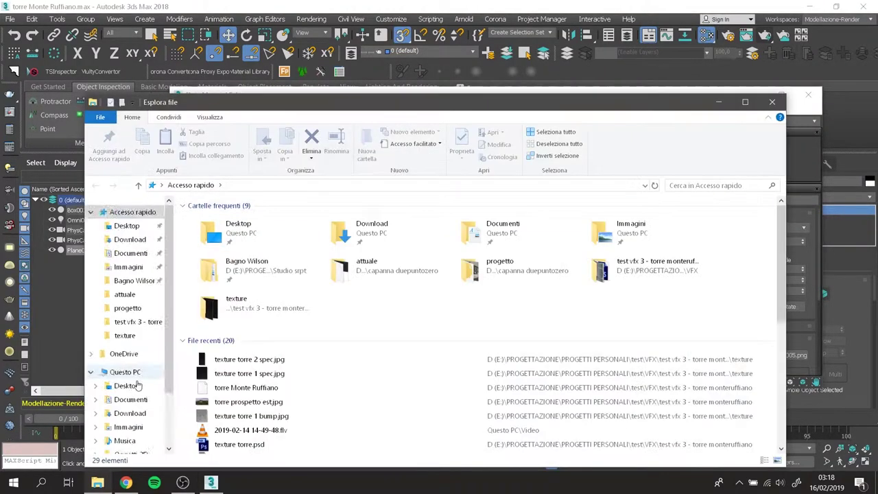
{"action": "double_click", "coordinate": [235, 290]}
{"action": "double_click", "coordinate": [206, 281]}
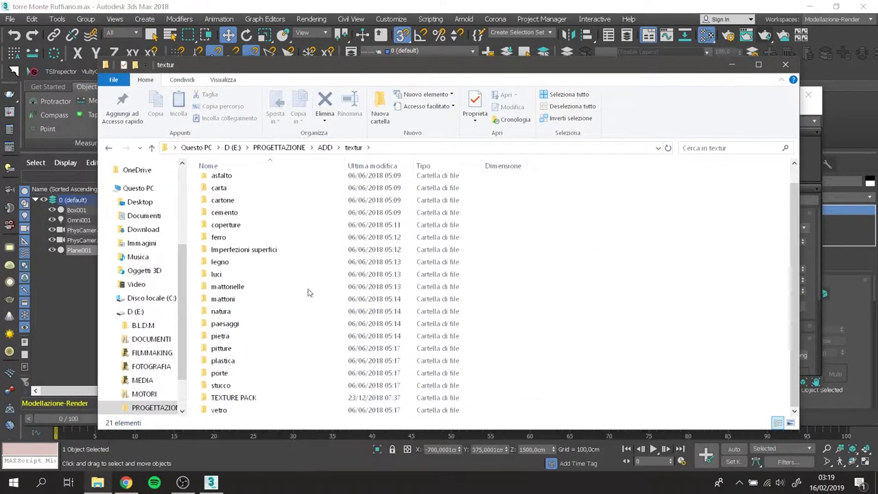
{"action": "double_click", "coordinate": [212, 263]}
{"action": "scroll", "coordinate": [295, 314], "scroll_direction": "down", "scroll_amount": 10}
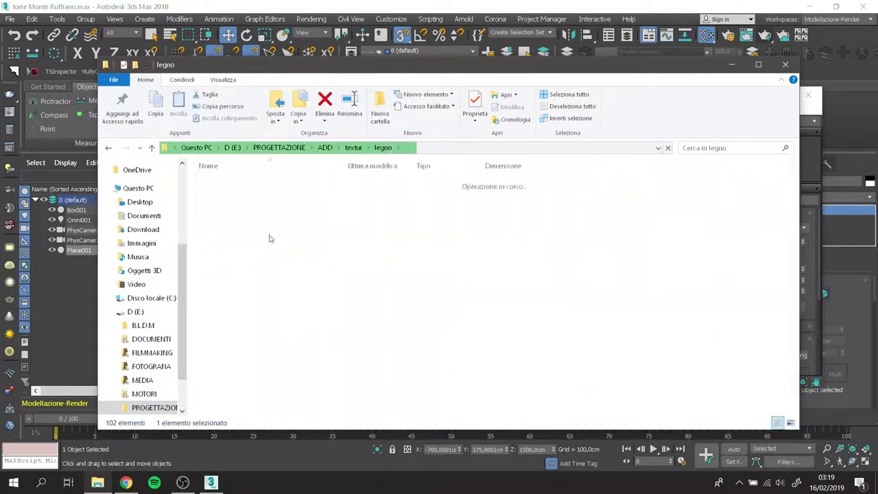
{"action": "double_click", "coordinate": [269, 238]}
{"action": "key", "text": "BackSpace"}
{"action": "double_click", "coordinate": [388, 166]}
{"action": "left_click", "coordinate": [353, 147]}
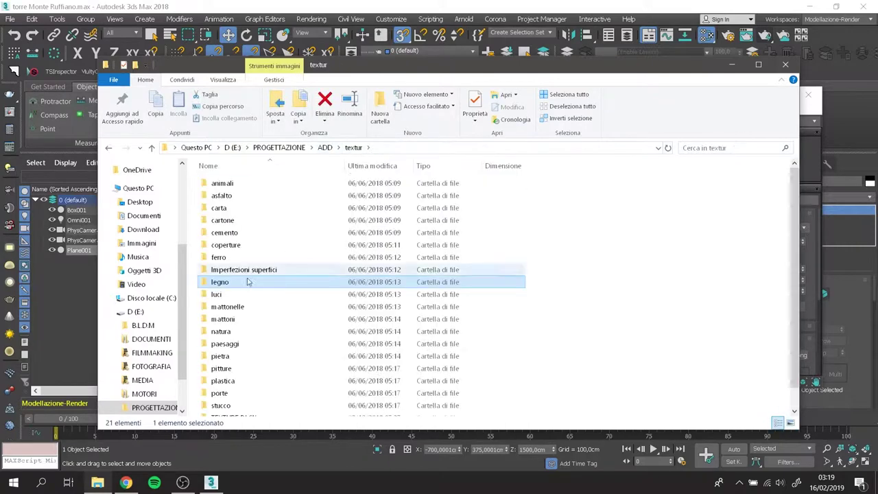
{"action": "double_click", "coordinate": [265, 368]}
{"action": "double_click", "coordinate": [257, 195]}
{"action": "double_click", "coordinate": [254, 195]}
{"action": "scroll", "coordinate": [254, 275], "scroll_direction": "down", "scroll_amount": 2}
{"action": "left_click", "coordinate": [487, 148]}
{"action": "left_click", "coordinate": [397, 148]}
{"action": "double_click", "coordinate": [247, 183]}
{"action": "double_click", "coordinate": [227, 379]}
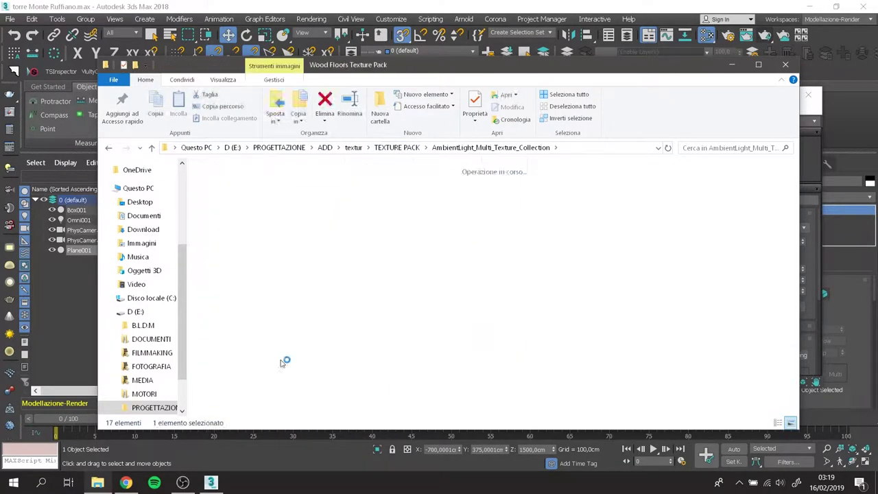
{"action": "key", "text": "BackSpace"}
- Go to ADD\materiali\MATERIALI VRAY ORIGINALI VISMAT\Wood & Laminate\maps
{"action": "left_click", "coordinate": [325, 148]}
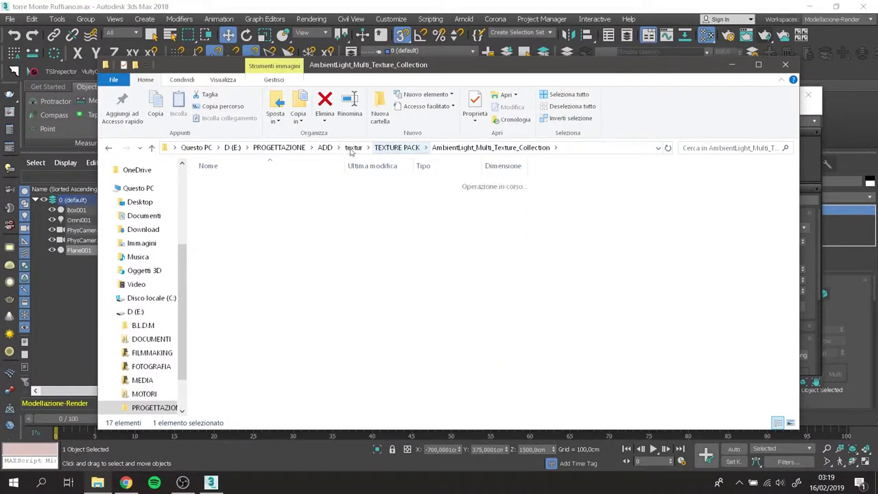
{"action": "double_click", "coordinate": [227, 245]}
{"action": "double_click", "coordinate": [247, 232]}
{"action": "scroll", "coordinate": [221, 387], "scroll_direction": "down", "scroll_amount": 2}
{"action": "double_click", "coordinate": [226, 410]}
{"action": "double_click", "coordinate": [247, 186]}
{"action": "scroll", "coordinate": [357, 288], "scroll_direction": "down", "scroll_amount": 2}
{"action": "scroll", "coordinate": [365, 265], "scroll_direction": "up", "scroll_amount": 2}
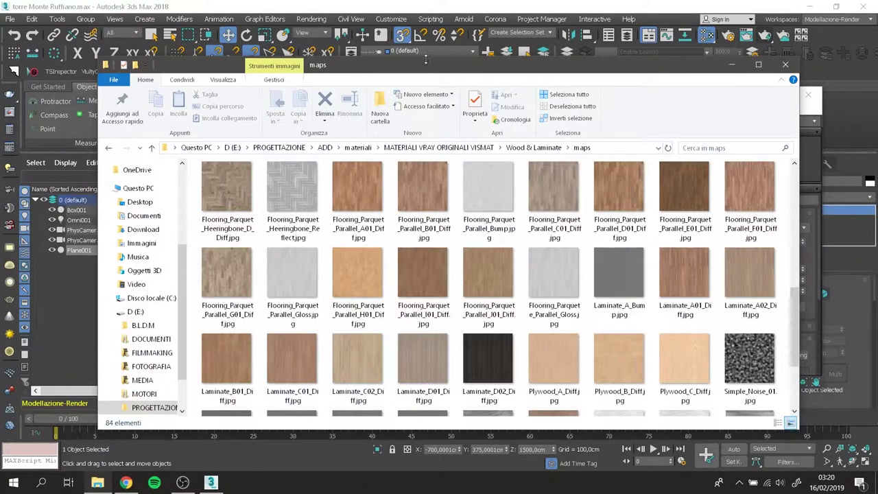
- Drag the laminate texture images from File Explorer into Slate as bitmap maps
{"action": "left_click_drag", "start_coordinate": [480, 65], "coordinate": [758, 35]}
{"action": "left_click_drag", "start_coordinate": [776, 333], "coordinate": [315, 276]}
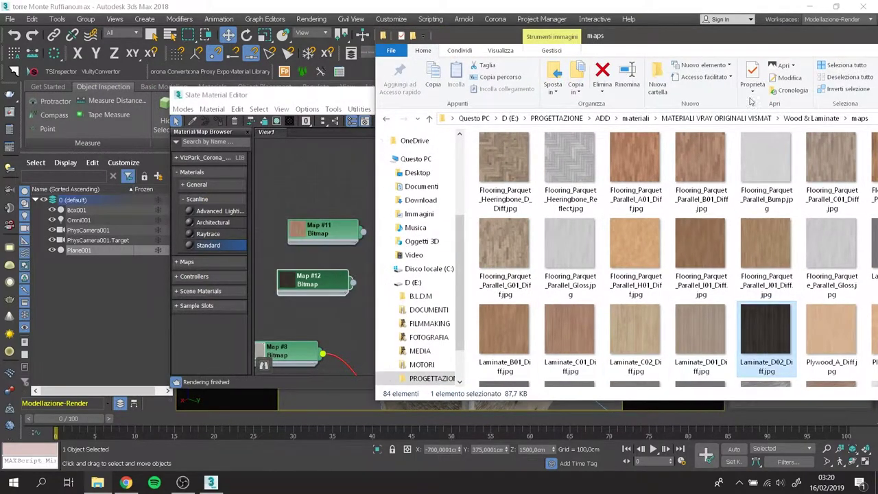
{"action": "left_click_drag", "start_coordinate": [686, 35], "coordinate": [509, 24]}
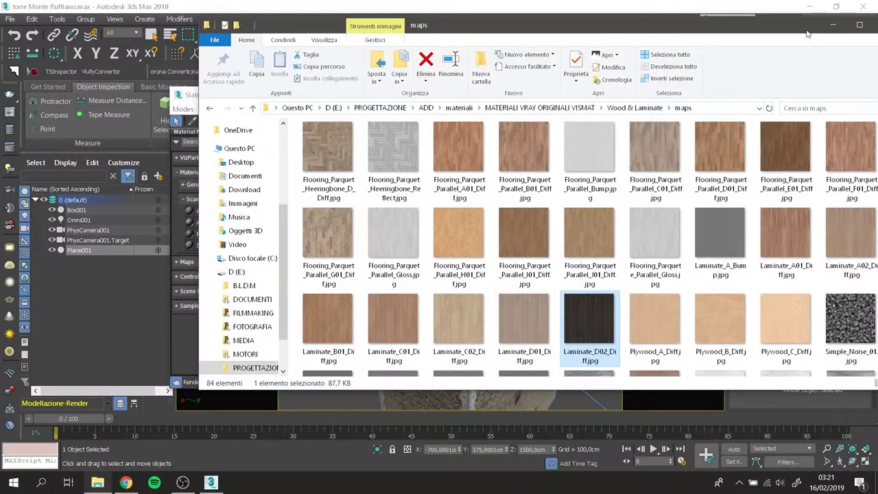
{"action": "left_click", "coordinate": [833, 25]}
- Wire Map #11 (Laminate_C01_Diff.jpg) into Material #85's Diffuse Color
{"action": "left_click_drag", "start_coordinate": [428, 183], "coordinate": [441, 173]}
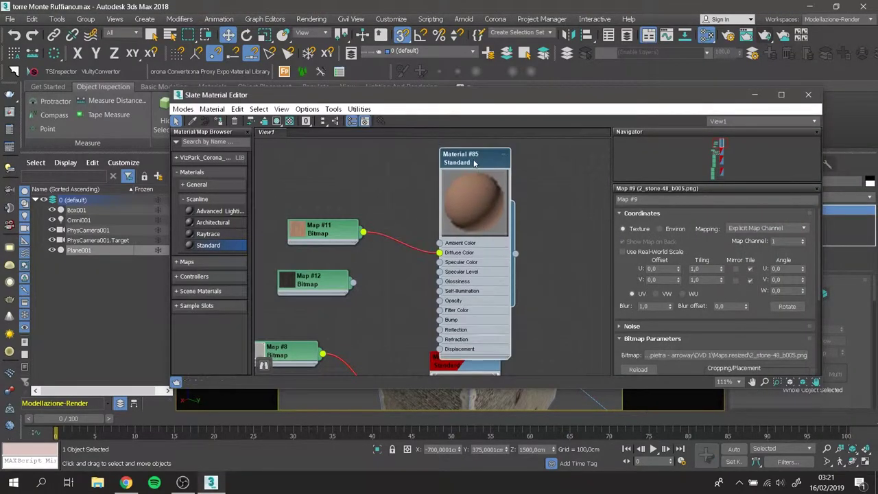
{"action": "double_click", "coordinate": [467, 147]}
{"action": "scroll", "coordinate": [648, 275], "scroll_direction": "down", "scroll_amount": 5}
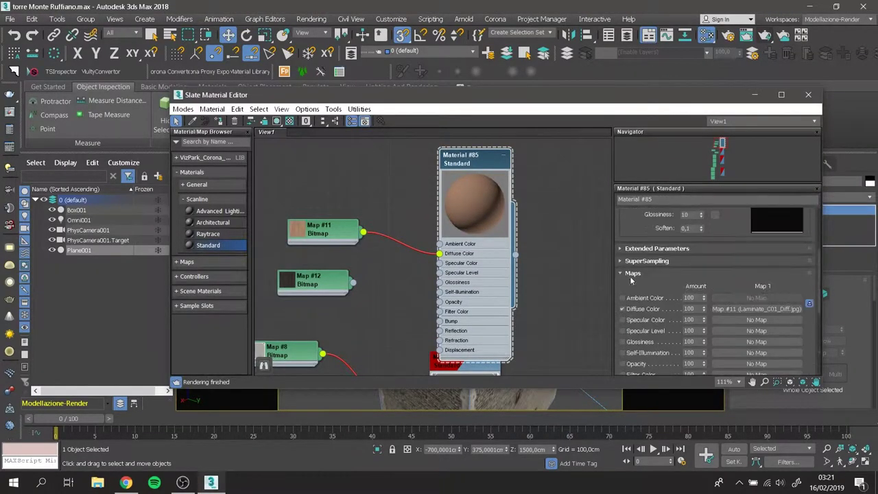
{"action": "left_click", "coordinate": [754, 320]}
{"action": "scroll", "coordinate": [621, 237], "scroll_direction": "up", "scroll_amount": 3}
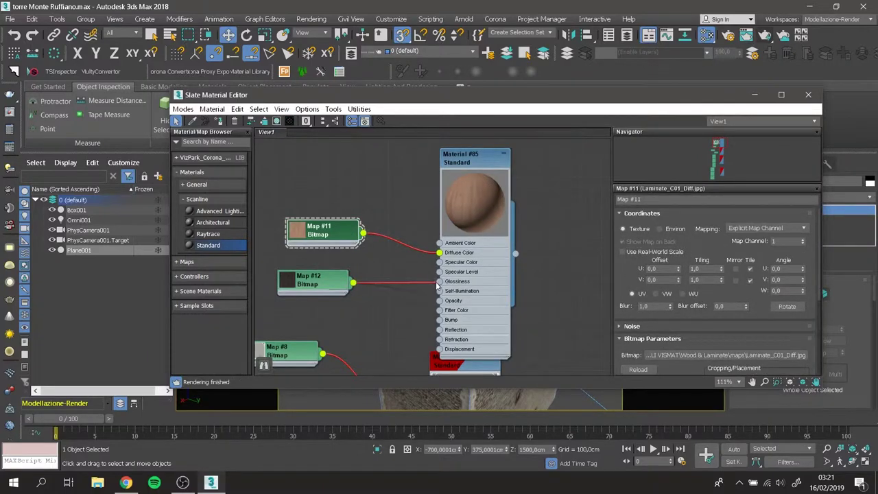
- Connect Map #12 (Laminate_D02_Diff.jpg) to Bump and assign Material #85 to the floor
{"action": "left_click_drag", "start_coordinate": [439, 299], "coordinate": [440, 269]}
{"action": "left_click", "coordinate": [314, 281]}
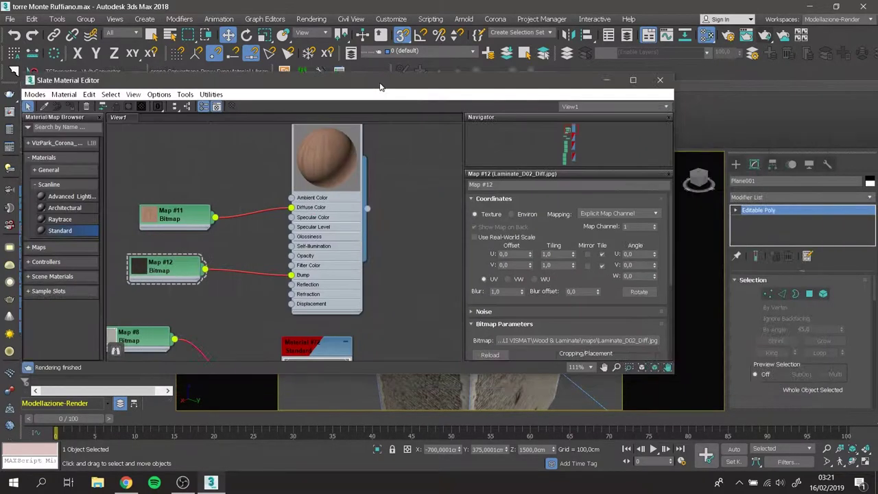
{"action": "right_click", "coordinate": [404, 175]}
{"action": "left_click", "coordinate": [808, 94]}
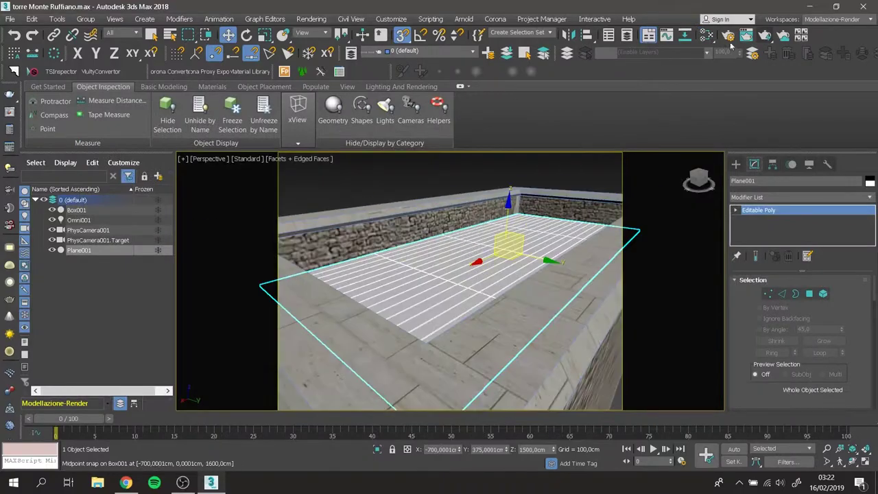
- Rewire the laminate map into the floor material and close the material editor
{"action": "left_click", "coordinate": [728, 35]}
{"action": "left_click_drag", "start_coordinate": [265, 304], "coordinate": [402, 308]}
{"action": "left_click", "coordinate": [778, 130]}
- Add a UVW Map modifier to Plane001 so the brown wood planks appear
{"action": "left_click", "coordinate": [774, 197]}
{"action": "left_click", "coordinate": [809, 294]}
{"action": "left_click", "coordinate": [778, 198]}
{"action": "left_click", "coordinate": [762, 381]}
{"action": "scroll", "coordinate": [844, 378], "scroll_direction": "down", "scroll_amount": 2}
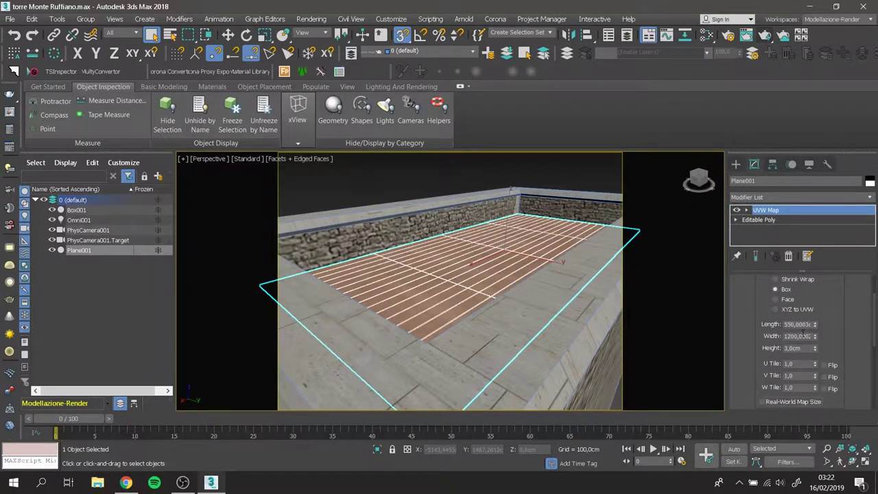
{"action": "scroll", "coordinate": [844, 377], "scroll_direction": "down", "scroll_amount": 2}
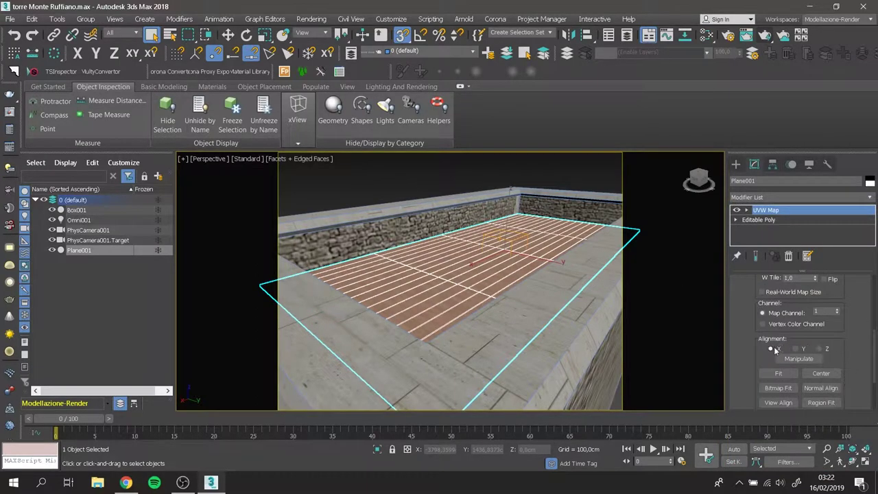
{"action": "left_click", "coordinate": [364, 188]}
{"action": "scroll", "coordinate": [422, 305], "scroll_direction": "up", "scroll_amount": 5}
{"action": "scroll", "coordinate": [423, 304], "scroll_direction": "down", "scroll_amount": 5}
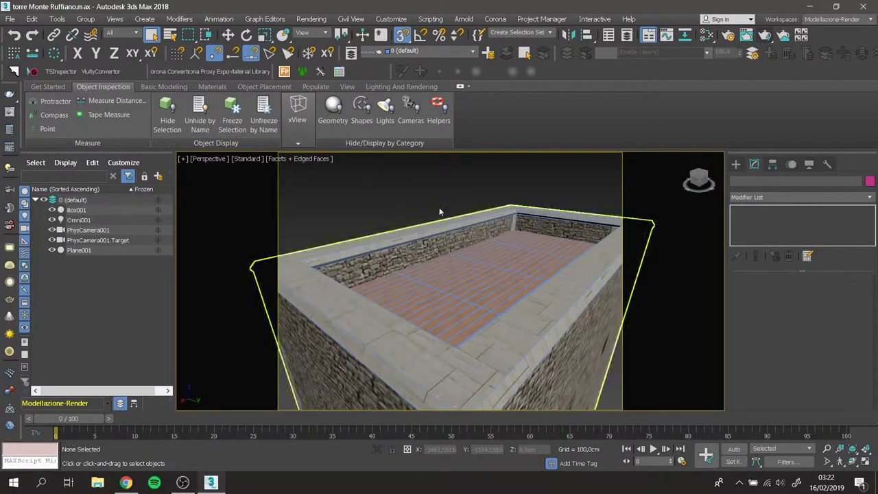
- Collapse Plane001's modifier stack, select the tower box and save the scene
{"action": "left_click", "coordinate": [450, 287]}
{"action": "right_click", "coordinate": [769, 210]}
{"action": "left_click", "coordinate": [763, 296]}
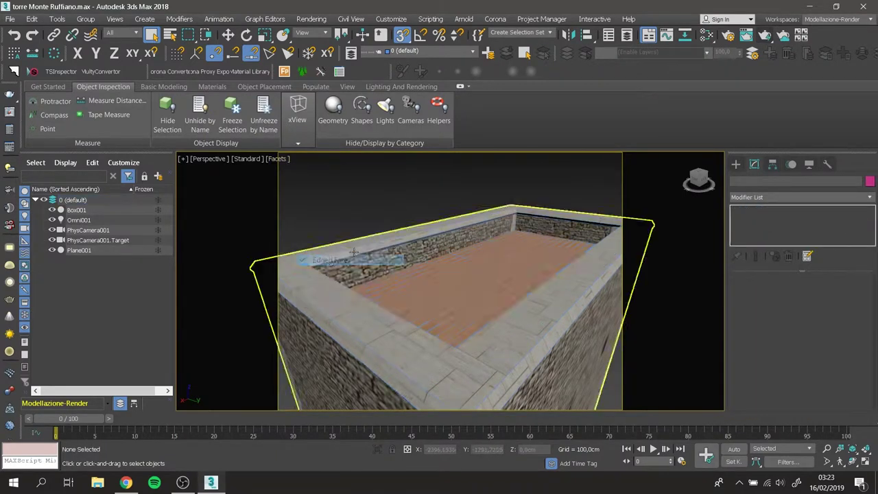
{"action": "mouse_move", "coordinate": [425, 261]}
{"action": "middle_mouse_down", "text": "alt"}
{"action": "mouse_move", "coordinate": [473, 199]}
{"action": "mouse_move", "coordinate": [467, 219]}
{"action": "middle_mouse_up", "text": "alt"}
{"action": "left_click", "coordinate": [467, 220]}
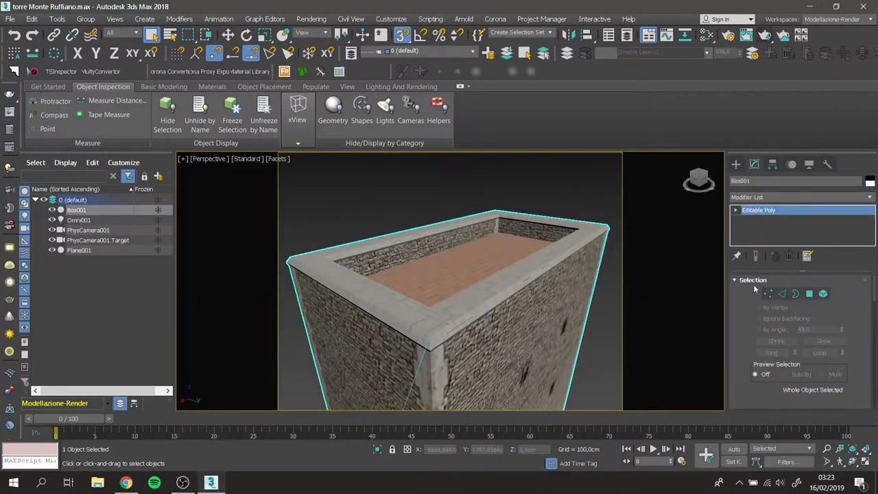
{"action": "key", "text": "ctrl+s"}
- Attach the floor plane to Box001 with Do Not Modify Mat IDs
{"action": "scroll", "coordinate": [799, 343], "scroll_direction": "down", "scroll_amount": 2}
{"action": "scroll", "coordinate": [799, 343], "scroll_direction": "down", "scroll_amount": 2}
{"action": "scroll", "coordinate": [799, 343], "scroll_direction": "down", "scroll_amount": 2}
{"action": "left_click", "coordinate": [771, 319]}
{"action": "left_click", "coordinate": [508, 220]}
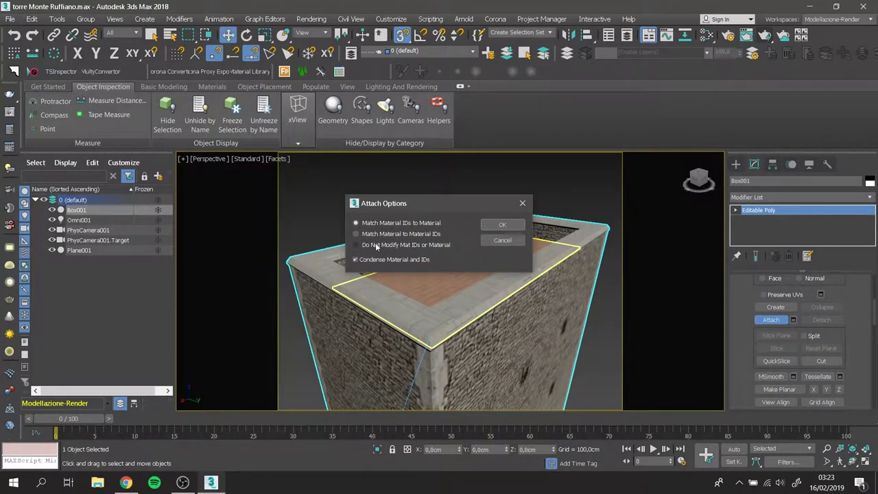
{"action": "left_click", "coordinate": [356, 245]}
{"action": "left_click", "coordinate": [502, 225]}
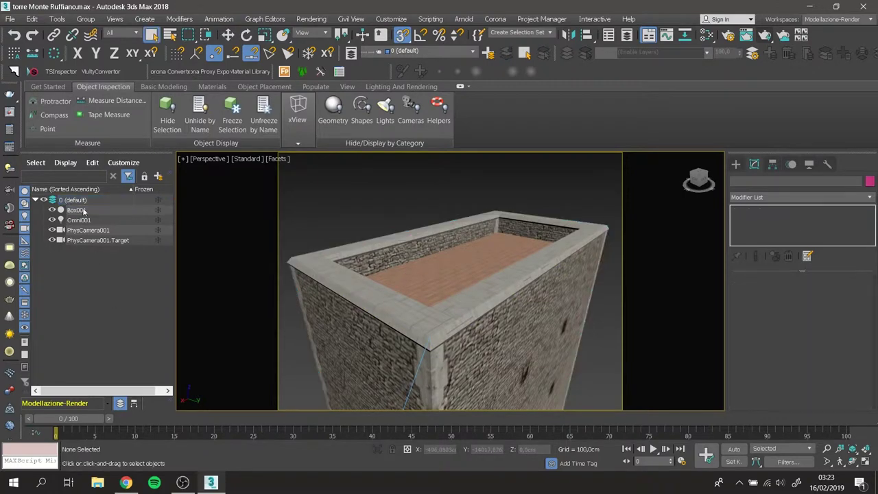
{"action": "middle_click_drag", "start_coordinate": [439, 260], "coordinate": [455, 271], "text": "alt"}
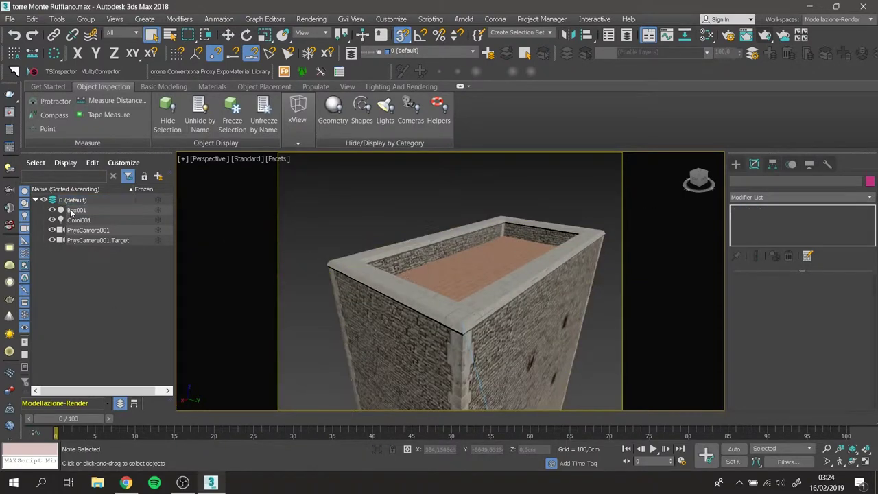
- Rename the tower torre and render the PhysCamera001 view
{"action": "right_click", "coordinate": [75, 210]}
{"action": "left_click", "coordinate": [89, 260]}
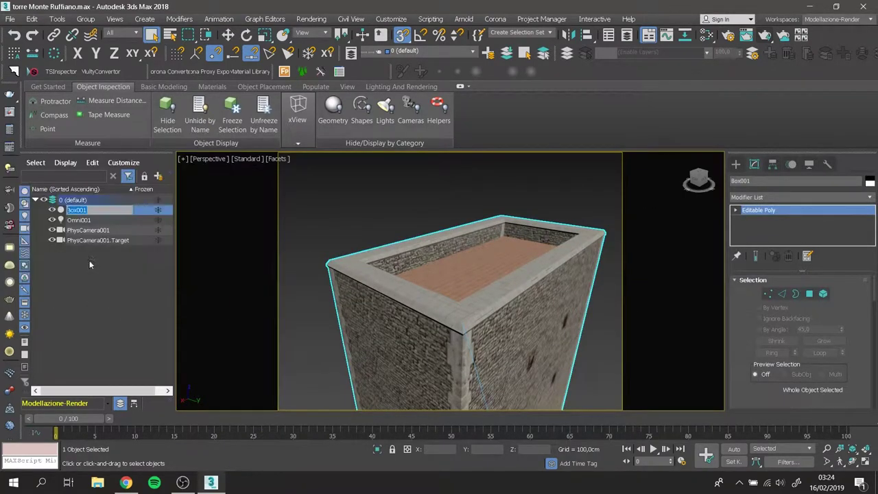
{"action": "type", "text": "torre"}
{"action": "left_click", "coordinate": [209, 159]}
{"action": "left_click", "coordinate": [417, 171]}
{"action": "key", "text": "shift+q"}
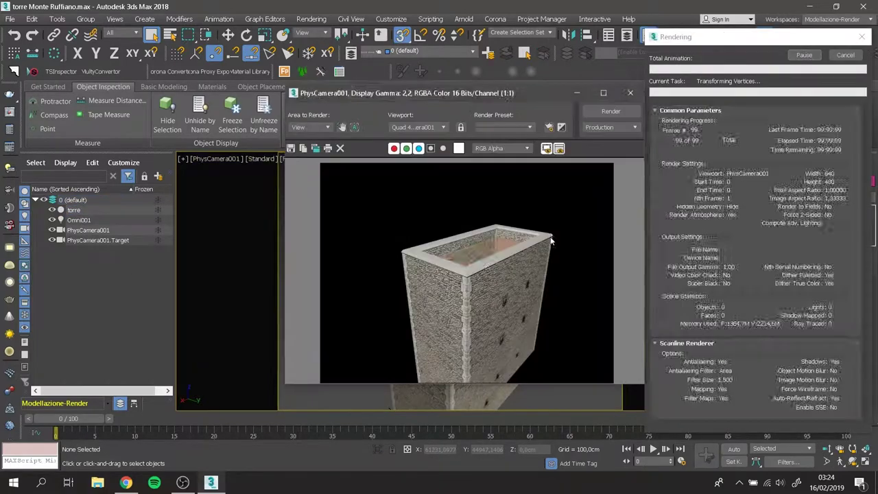
- Open the Color Correction map Map #13 in the Slate Material Editor
{"action": "left_click", "coordinate": [629, 92]}
{"action": "key", "text": "m"}
{"action": "left_click", "coordinate": [103, 216]}
{"action": "left_click", "coordinate": [103, 262]}
{"action": "left_click", "coordinate": [96, 233]}
{"action": "left_click", "coordinate": [106, 245]}
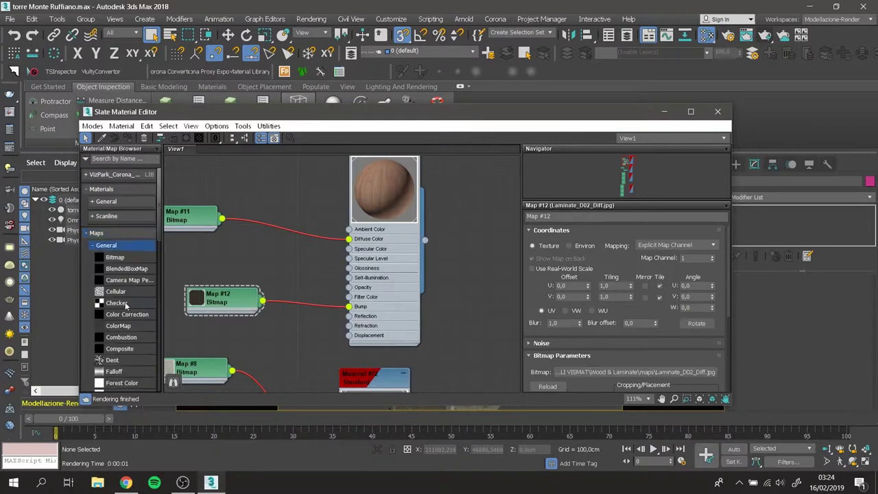
{"action": "scroll", "coordinate": [123, 298], "scroll_direction": "down", "scroll_amount": 3}
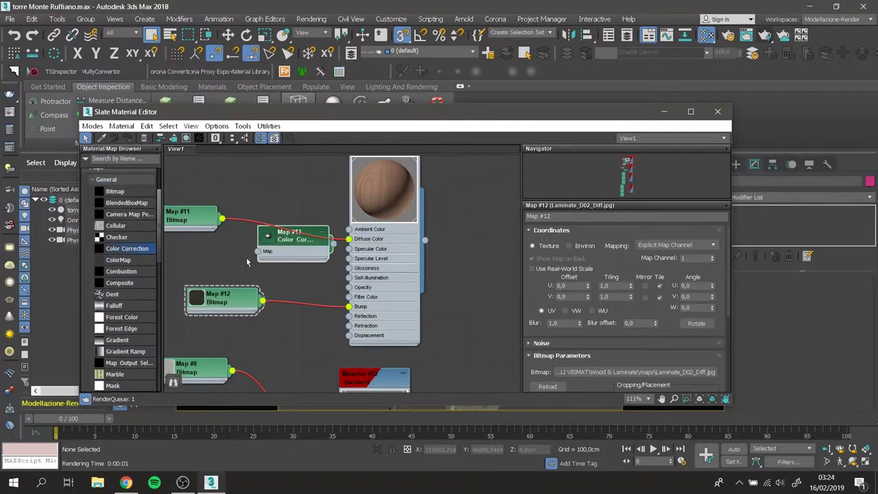
{"action": "double_click", "coordinate": [280, 239]}
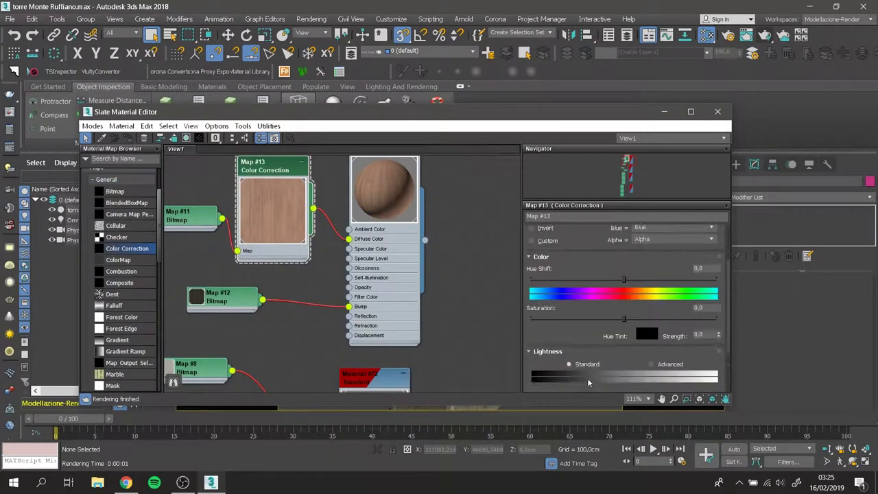
- Darken the wood, set saturation about -39.75 and contrast 4.1975, then render
{"action": "scroll", "coordinate": [645, 310], "scroll_direction": "down", "scroll_amount": 3}
{"action": "left_click_drag", "start_coordinate": [623, 341], "coordinate": [625, 366]}
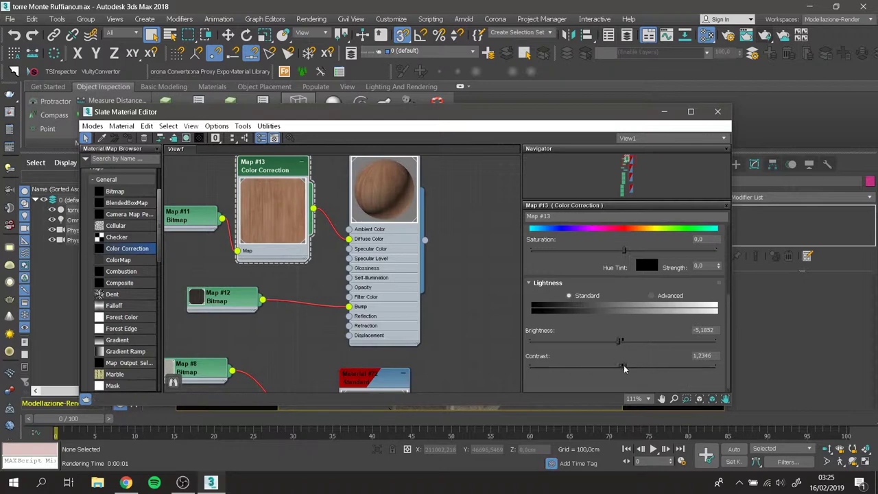
{"action": "left_click_drag", "start_coordinate": [623, 250], "coordinate": [599, 250]}
{"action": "left_click_drag", "start_coordinate": [618, 341], "coordinate": [628, 368]}
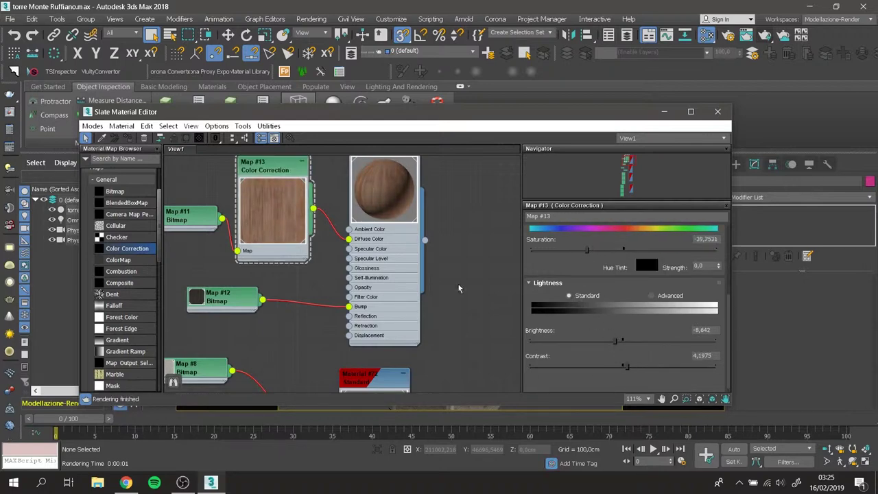
{"action": "left_click", "coordinate": [717, 111]}
{"action": "left_click", "coordinate": [765, 35]}
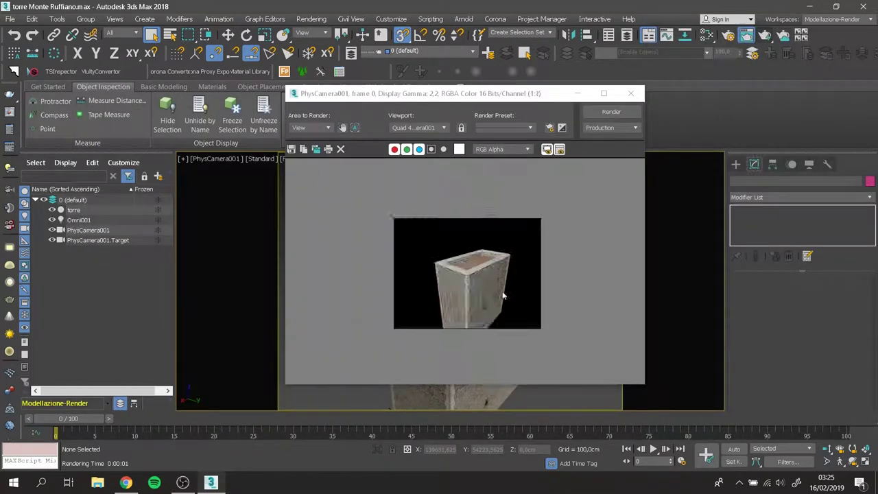
- Set Map #11 and Map #12 tiling to 0.5, re-render, and select torre
{"action": "left_click", "coordinate": [630, 93]}
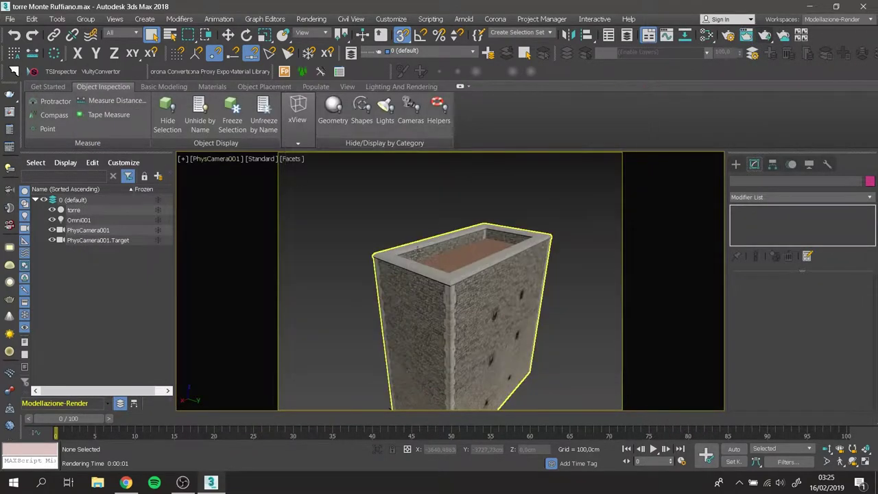
{"action": "left_click", "coordinate": [707, 36]}
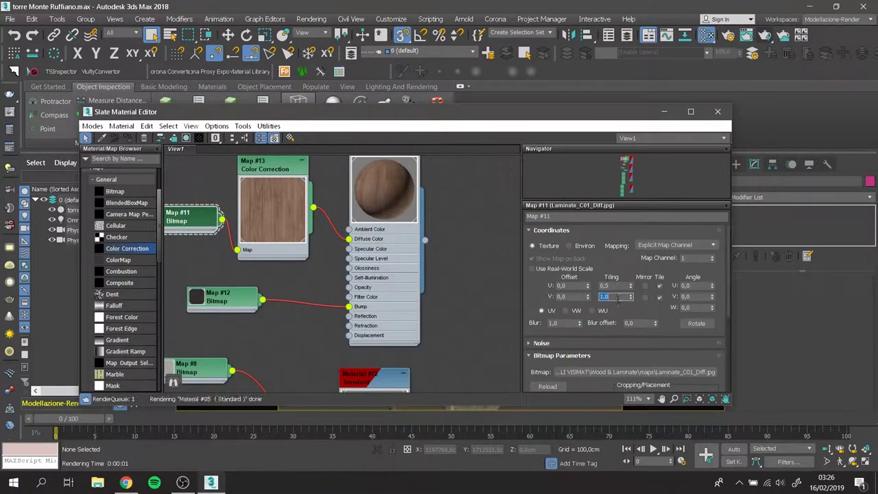
{"action": "left_click", "coordinate": [219, 297]}
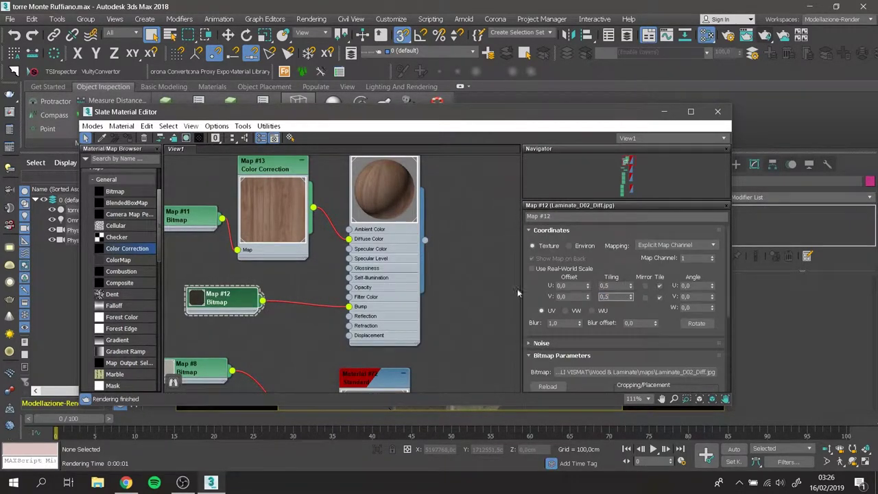
{"action": "key", "text": "m"}
{"action": "key", "text": "shift+q"}
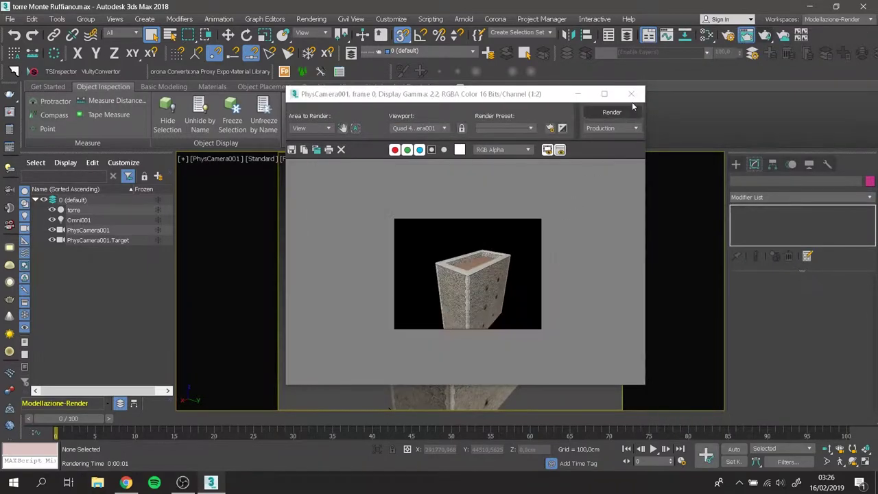
{"action": "left_click", "coordinate": [631, 94]}
{"action": "left_click", "coordinate": [76, 210]}
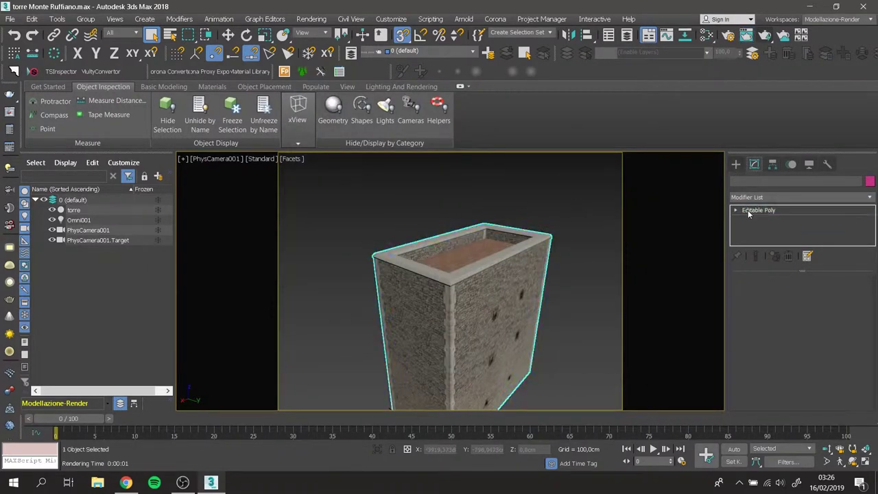
{"action": "left_click", "coordinate": [796, 197]}
- Add an Unwrap UVW modifier to torre and open its UV editor
{"action": "scroll", "coordinate": [789, 371], "scroll_direction": "down", "scroll_amount": 5}
{"action": "scroll", "coordinate": [796, 363], "scroll_direction": "down", "scroll_amount": 3}
{"action": "left_click", "coordinate": [776, 353]}
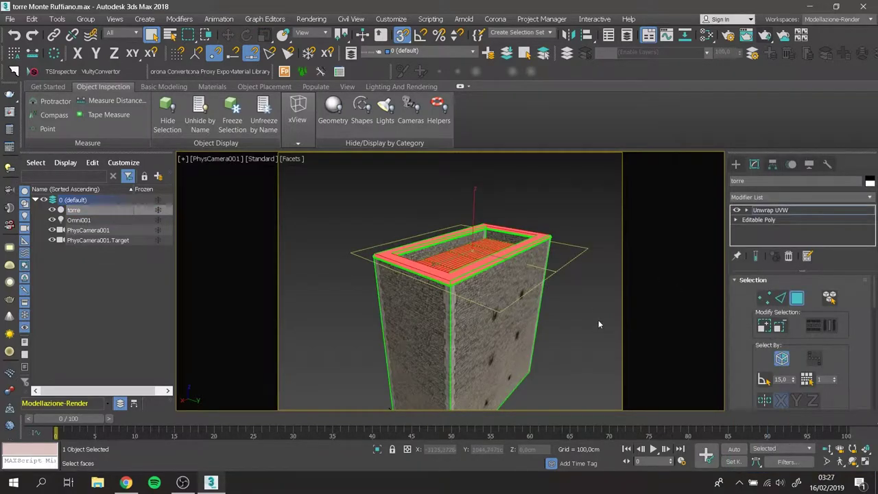
{"action": "scroll", "coordinate": [799, 330], "scroll_direction": "down", "scroll_amount": 5}
{"action": "left_click", "coordinate": [799, 378]}
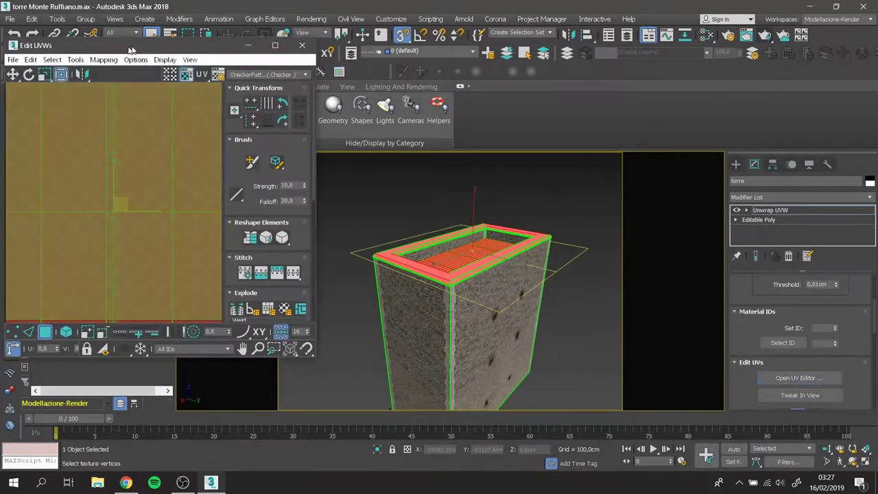
- Pack the tower's UV islands with Arrange Elements Pack and Pack UVs, then close Edit UVWs
{"action": "scroll", "coordinate": [336, 205], "scroll_direction": "down", "scroll_amount": 5}
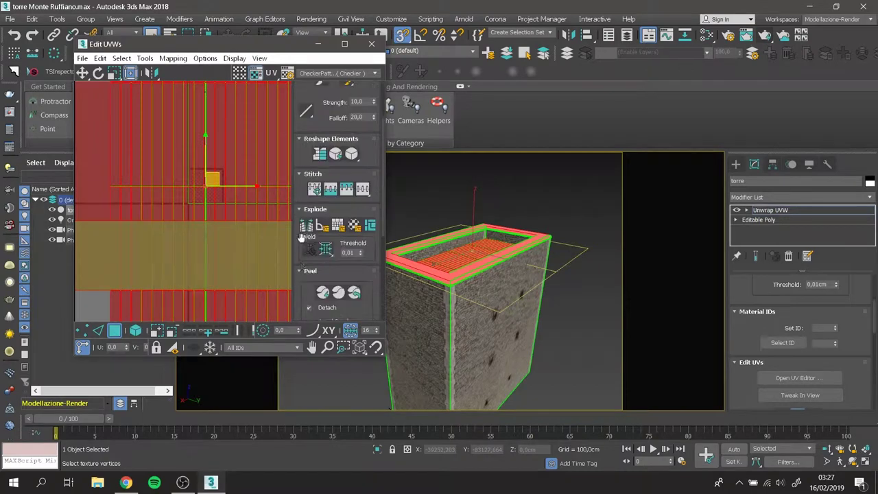
{"action": "left_click", "coordinate": [305, 223]}
{"action": "scroll", "coordinate": [273, 230], "scroll_direction": "up", "scroll_amount": 5}
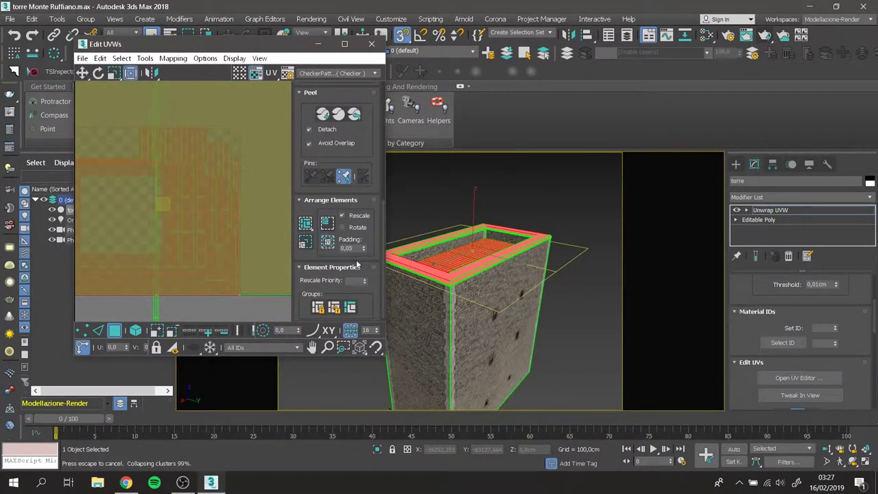
{"action": "scroll", "coordinate": [178, 260], "scroll_direction": "up", "scroll_amount": 3}
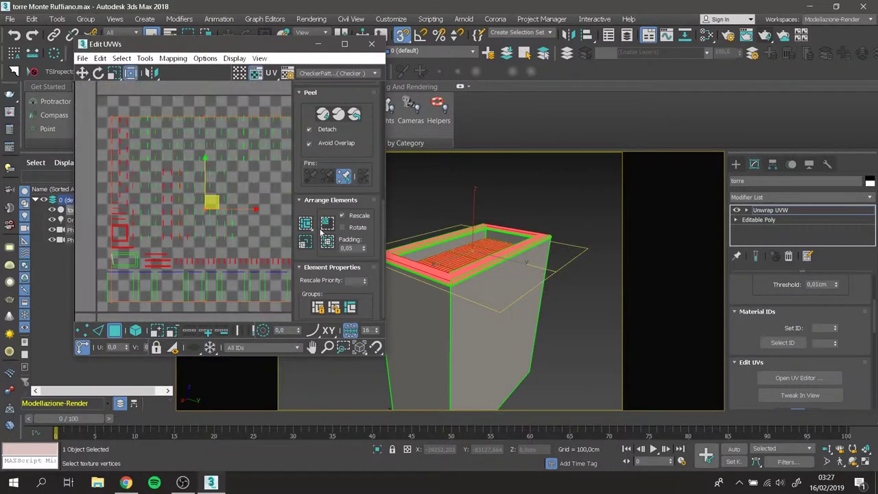
{"action": "middle_click_drag", "start_coordinate": [223, 209], "coordinate": [166, 222]}
{"action": "left_click", "coordinate": [145, 58]}
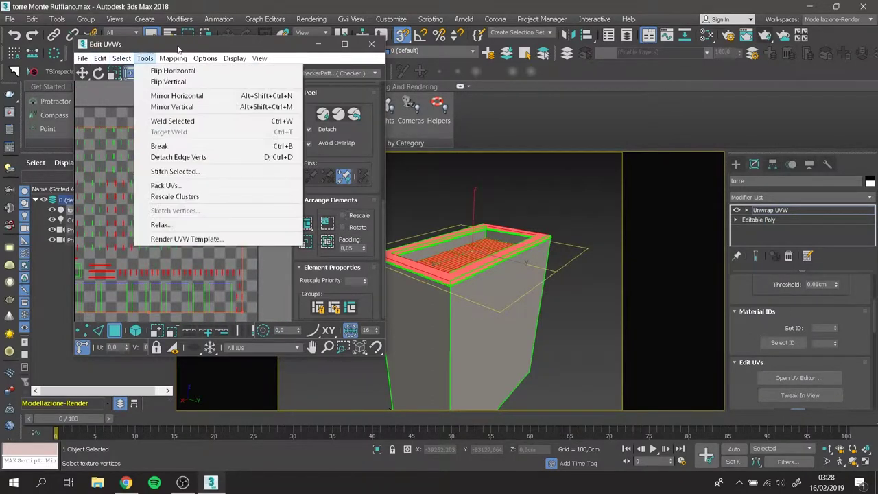
{"action": "left_click", "coordinate": [242, 217]}
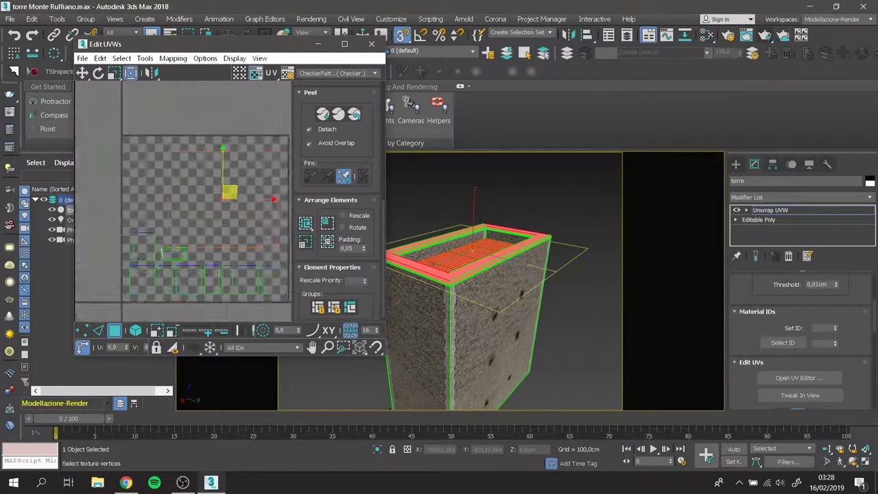
{"action": "scroll", "coordinate": [254, 240], "scroll_direction": "down", "scroll_amount": 4}
{"action": "scroll", "coordinate": [310, 248], "scroll_direction": "up", "scroll_amount": 5}
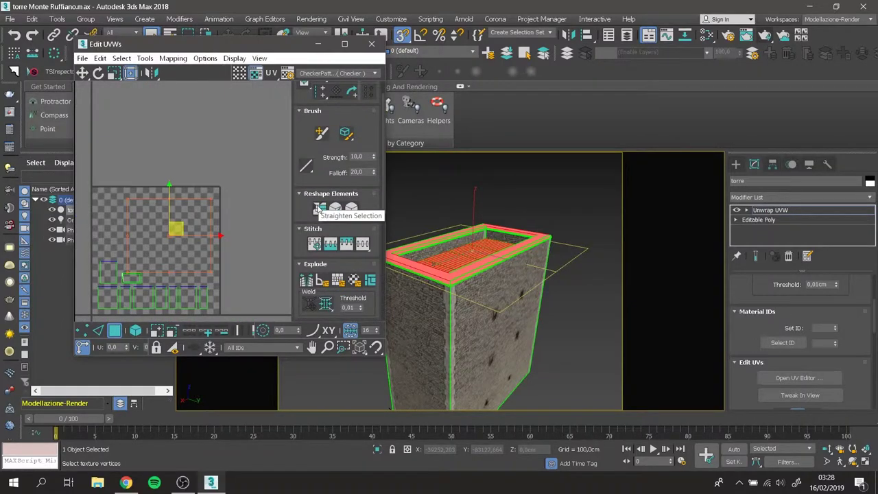
{"action": "left_click", "coordinate": [314, 245]}
{"action": "scroll", "coordinate": [241, 215], "scroll_direction": "up", "scroll_amount": 5}
{"action": "left_click", "coordinate": [372, 44]}
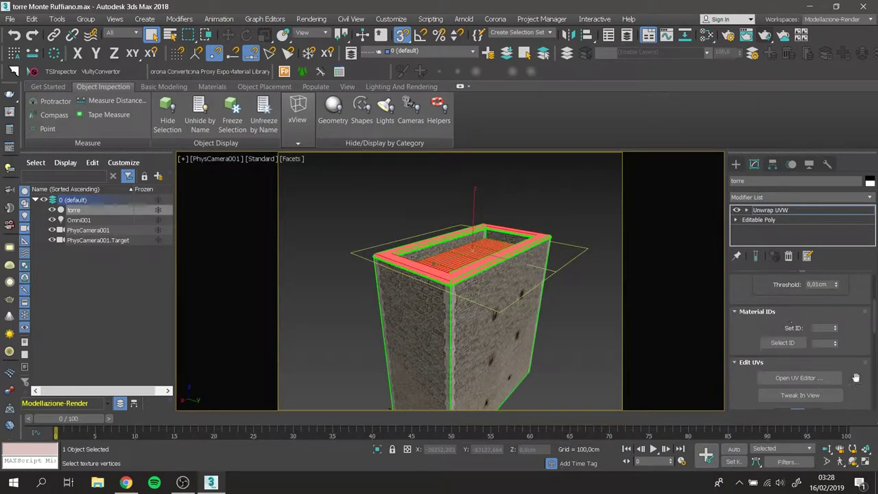
- Select the tower's faces and inspect their UV layout in the UV Editor
{"action": "scroll", "coordinate": [856, 377], "scroll_direction": "down", "scroll_amount": 2}
{"action": "scroll", "coordinate": [858, 346], "scroll_direction": "up", "scroll_amount": 5}
{"action": "key", "text": "3"}
{"action": "scroll", "coordinate": [872, 361], "scroll_direction": "down", "scroll_amount": 3}
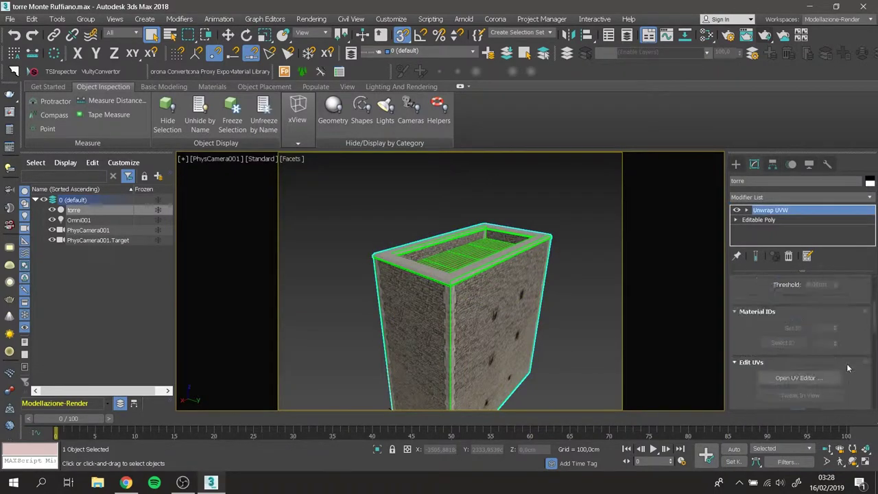
{"action": "left_click", "coordinate": [799, 351]}
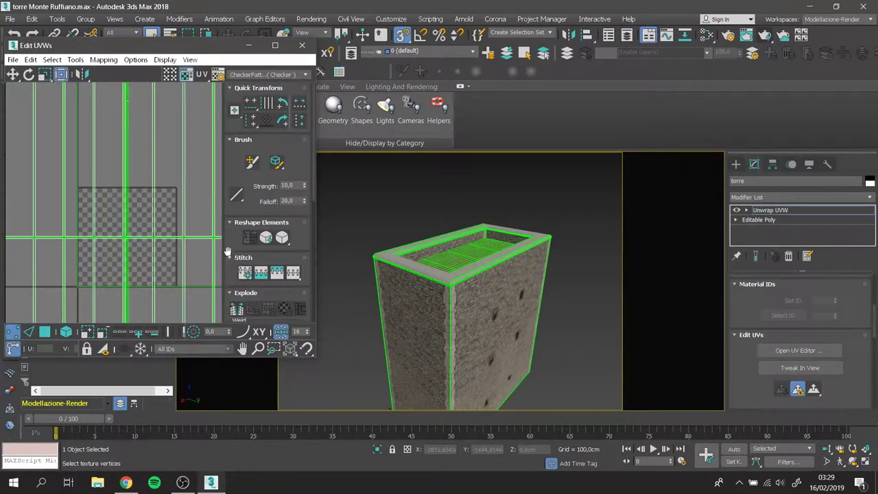
{"action": "scroll", "coordinate": [280, 247], "scroll_direction": "down", "scroll_amount": 3}
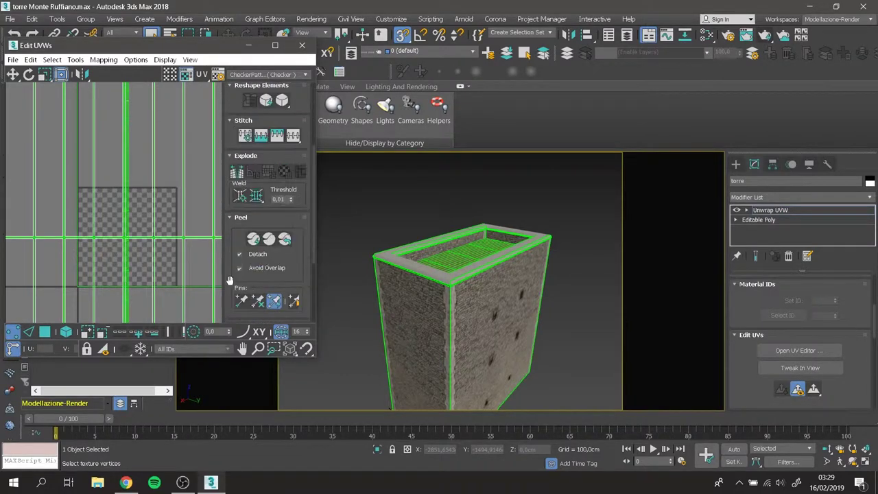
{"action": "scroll", "coordinate": [273, 259], "scroll_direction": "down", "scroll_amount": 2}
{"action": "scroll", "coordinate": [102, 237], "scroll_direction": "down", "scroll_amount": 5}
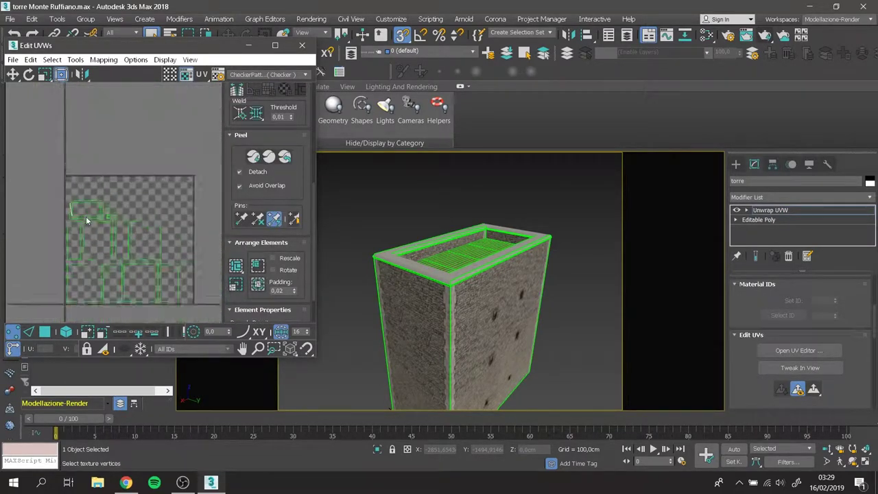
{"action": "scroll", "coordinate": [64, 232], "scroll_direction": "down", "scroll_amount": 5}
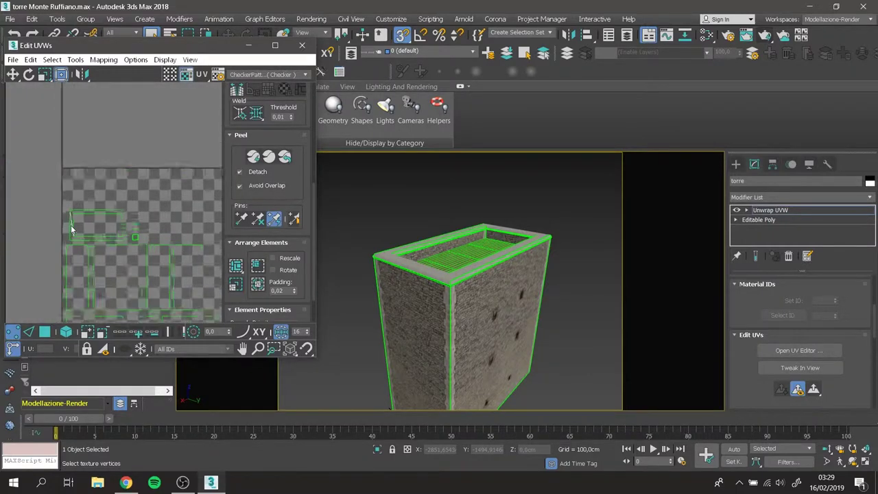
{"action": "scroll", "coordinate": [131, 218], "scroll_direction": "up", "scroll_amount": 3}
{"action": "left_click", "coordinate": [302, 45]}
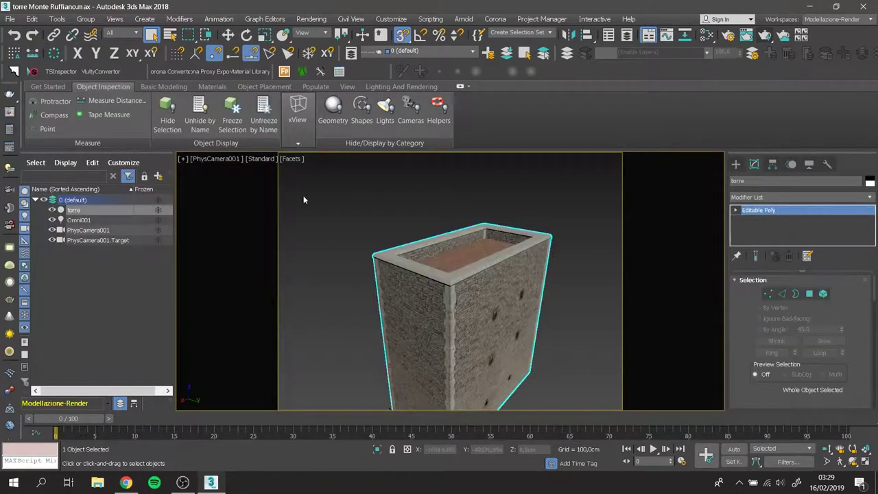
- Remove the Unwrap UVW modifier, deselect the tower, and check the Rendering menu
{"action": "key", "text": "alt+f"}
{"action": "left_click", "coordinate": [308, 214]}
{"action": "left_click", "coordinate": [311, 19]}
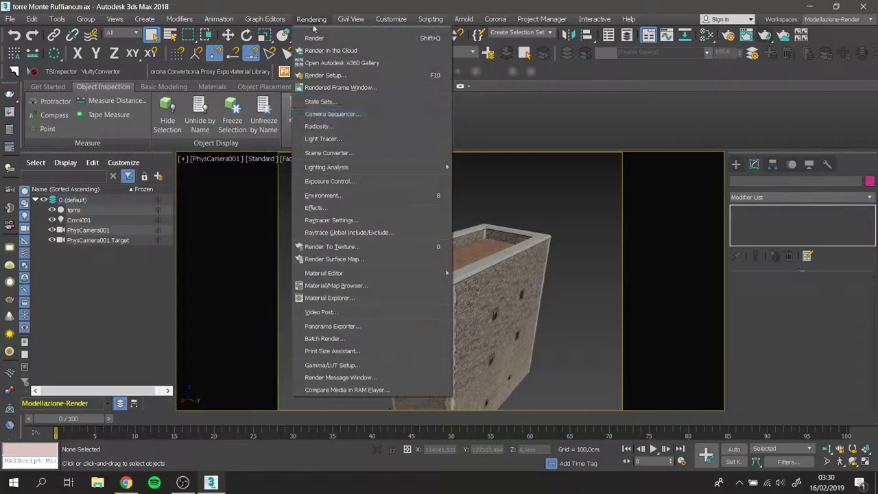
{"action": "left_click", "coordinate": [371, 273]}
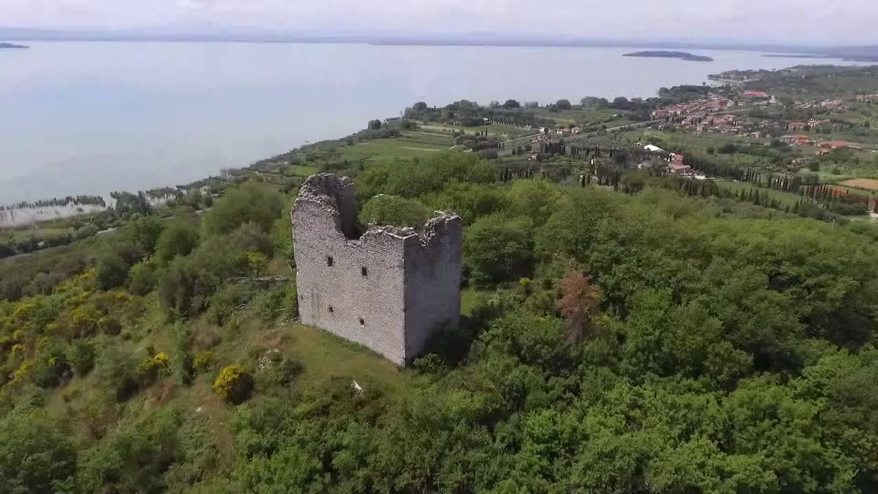